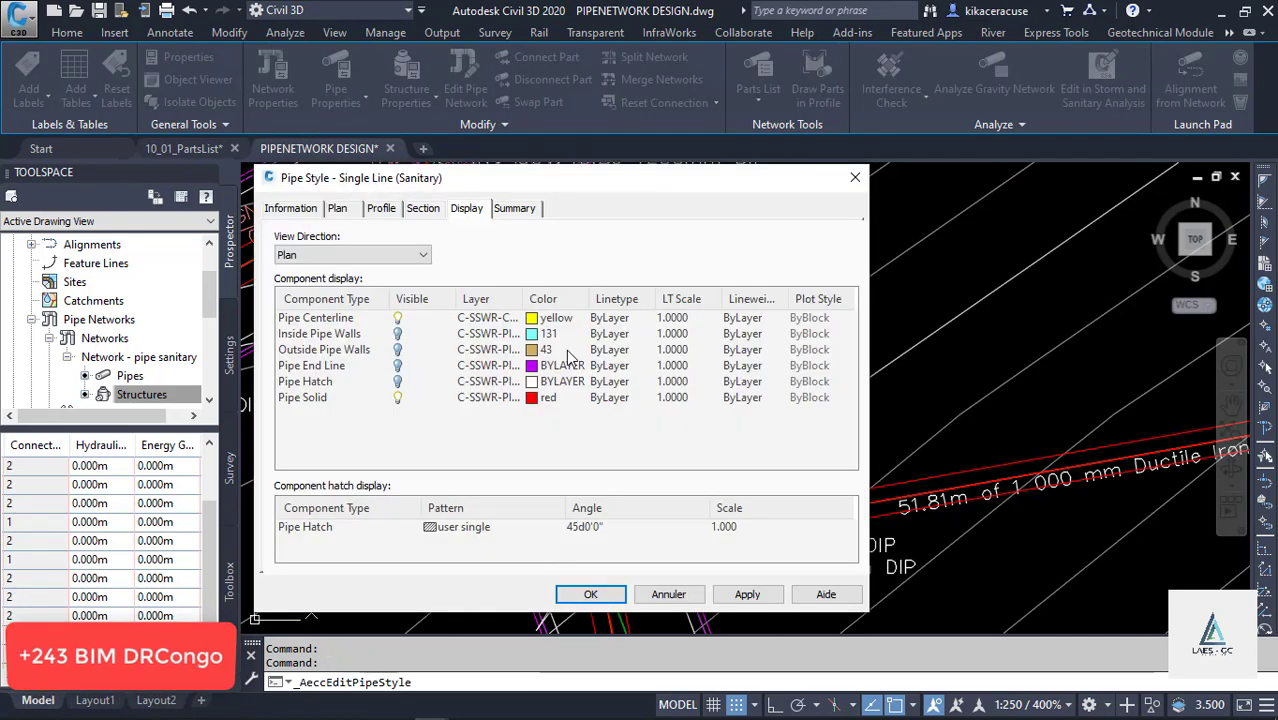
Turn off the plan visibility of the Pipe Solid component in the Single Line (Sanitary) pipe style and apply the change
left_click(399, 398)
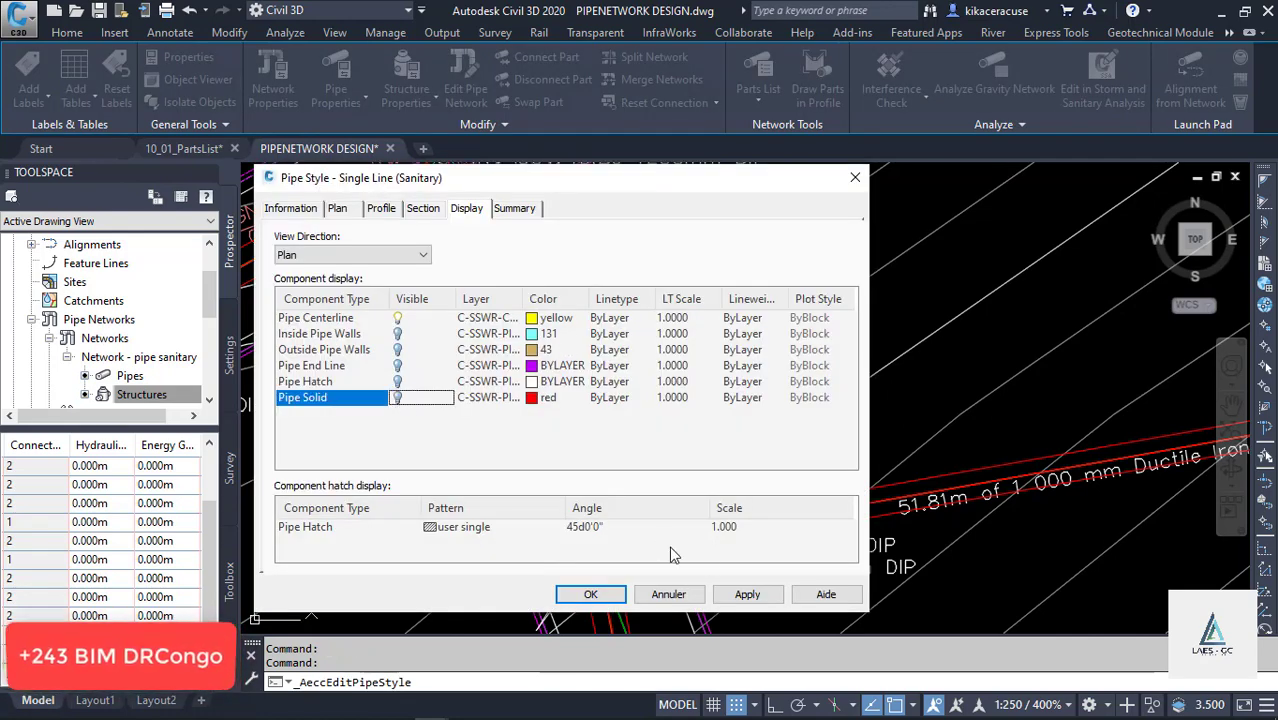
left_click(747, 594)
left_click(590, 594)
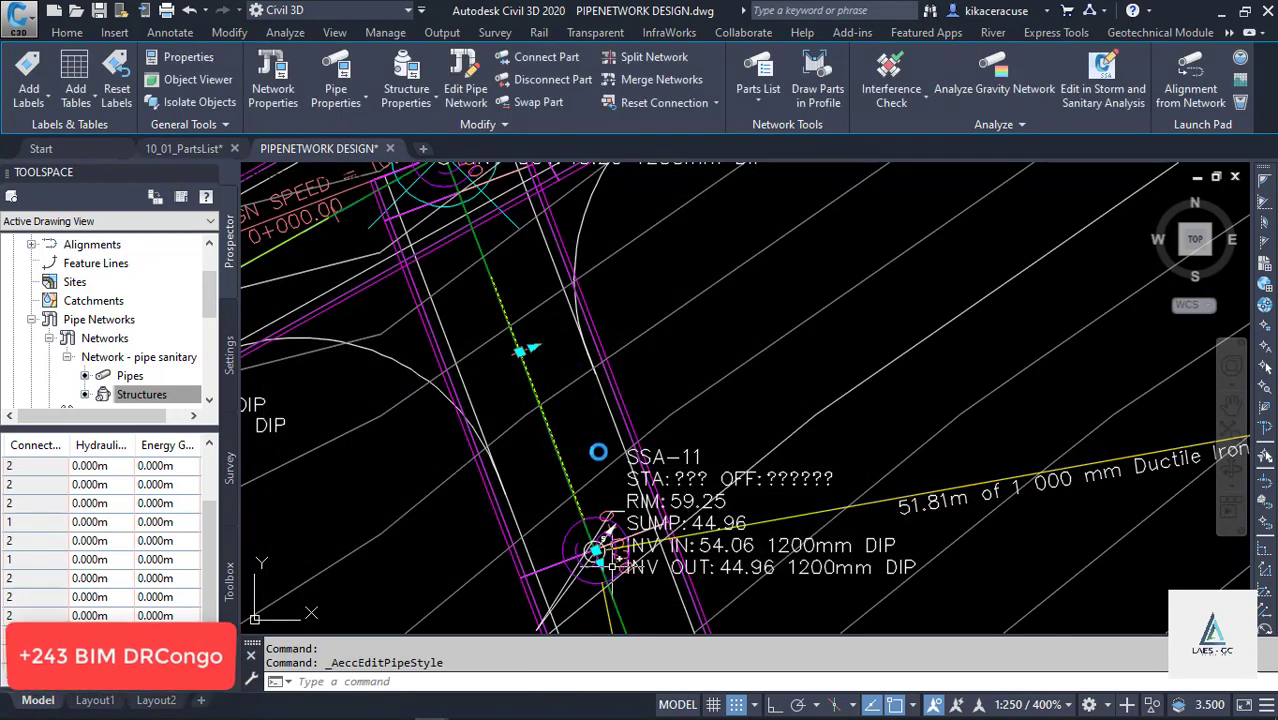
scroll(752, 408, "down", 4)
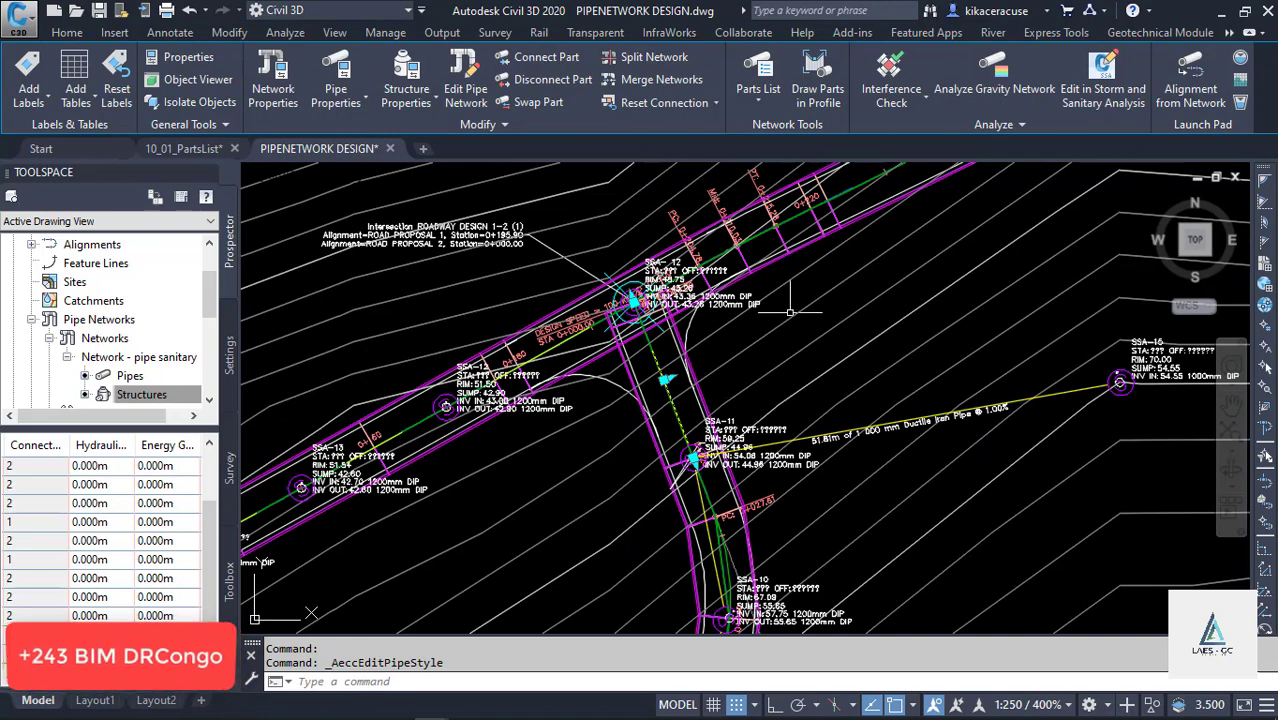
scroll(790, 312, "down", 2)
scroll(437, 467, "up", 3)
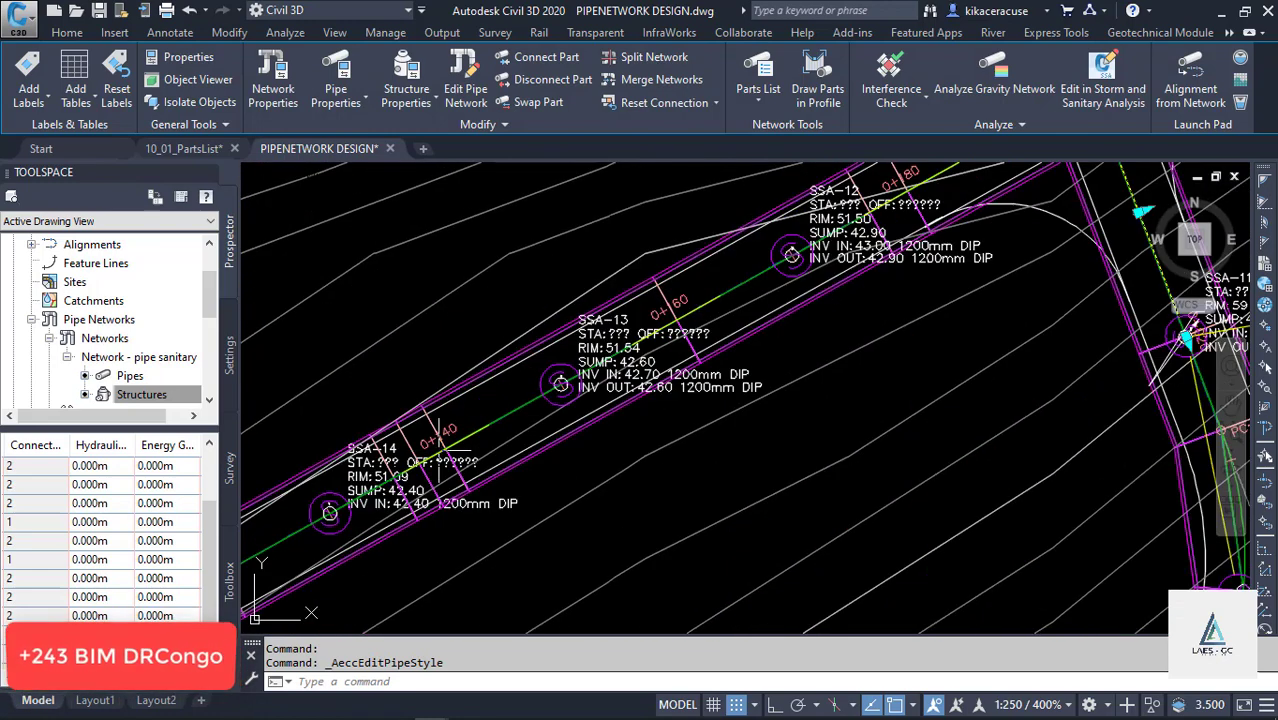
left_click(457, 432)
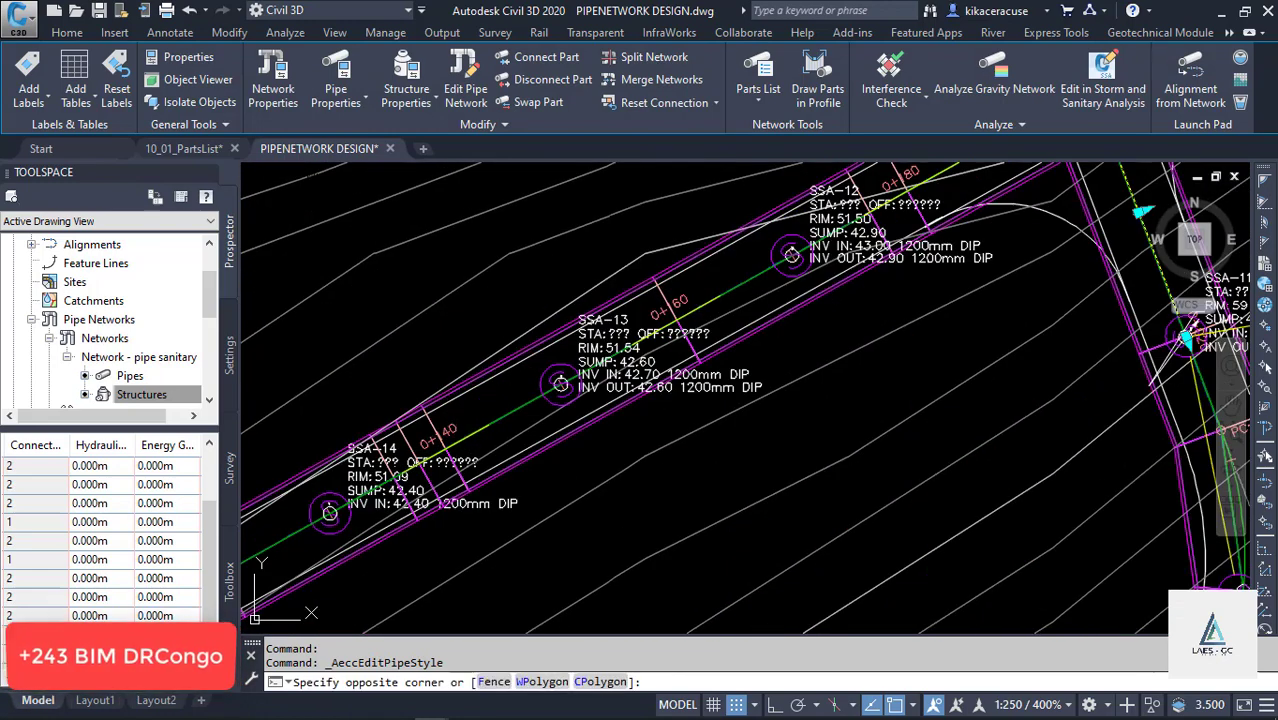
left_click(518, 419)
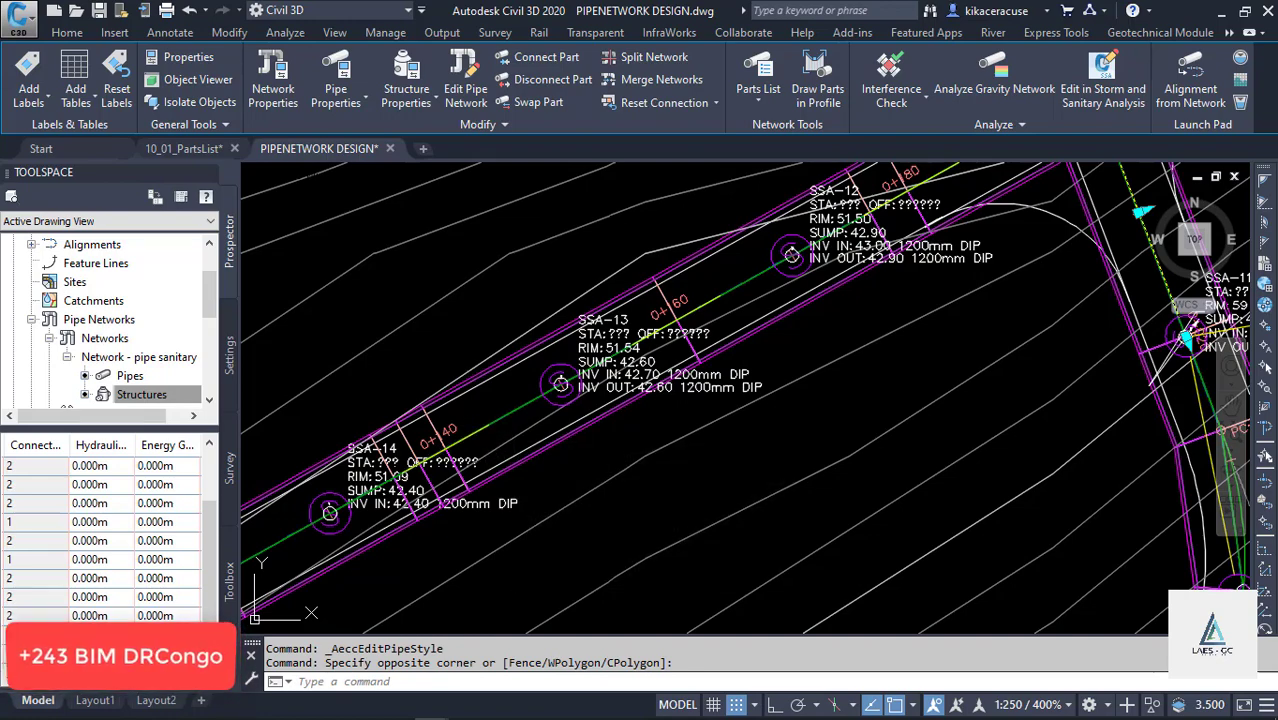
scroll(536, 410, "down", 2)
scroll(536, 410, "up", 1)
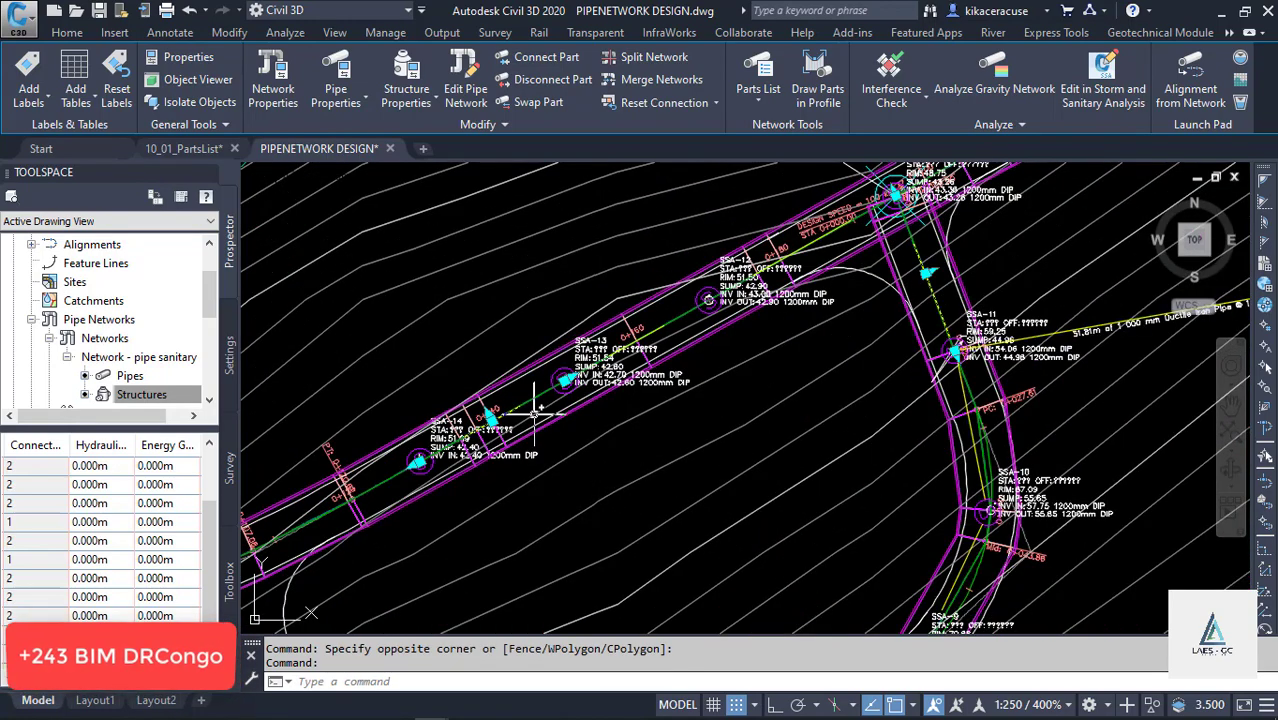
key("Escape")
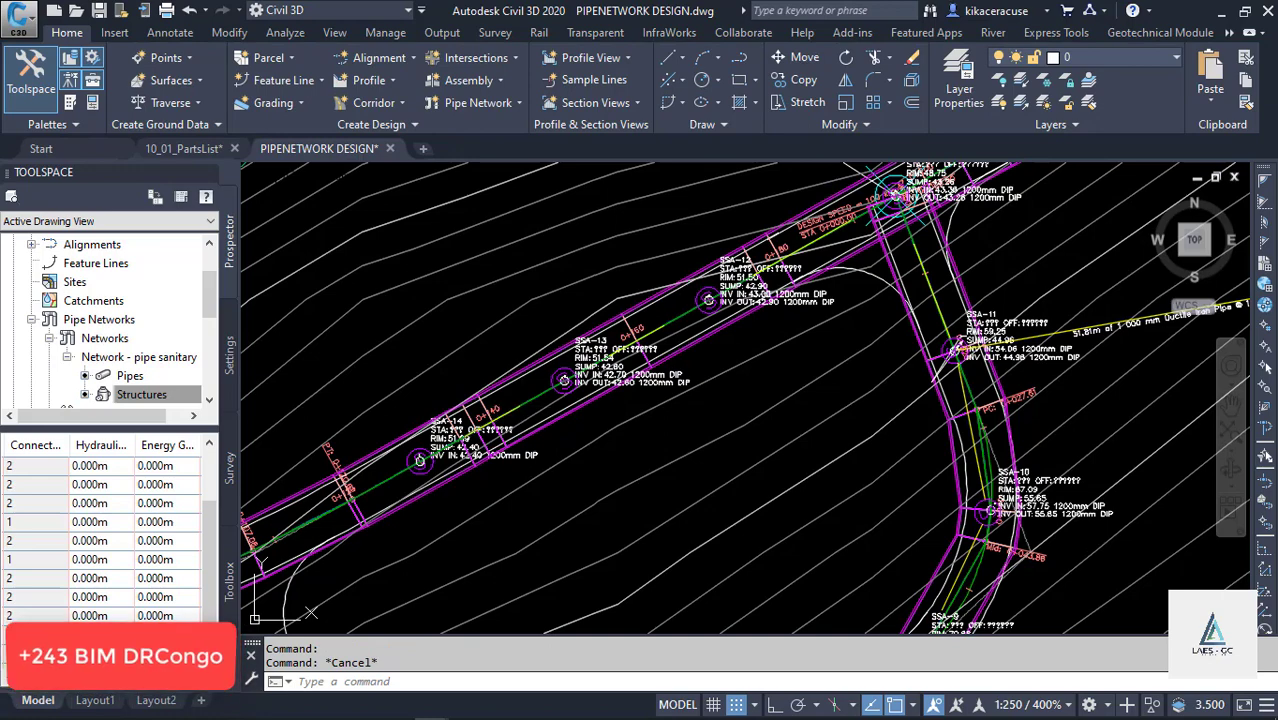
left_click(522, 396)
scroll(515, 398, "up", 3)
key("Escape")
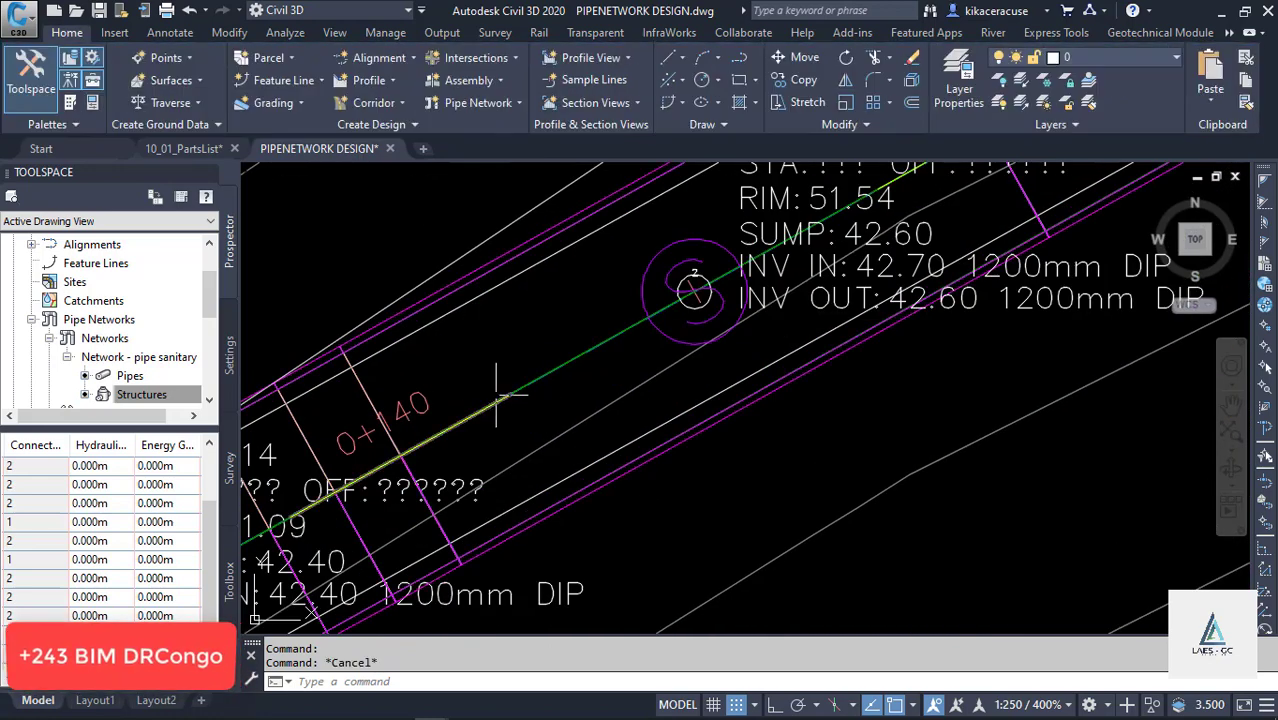
Start creating an alignment from the network, using the pipe between SSA-14 and SSA-13 as the first part
left_click(499, 398)
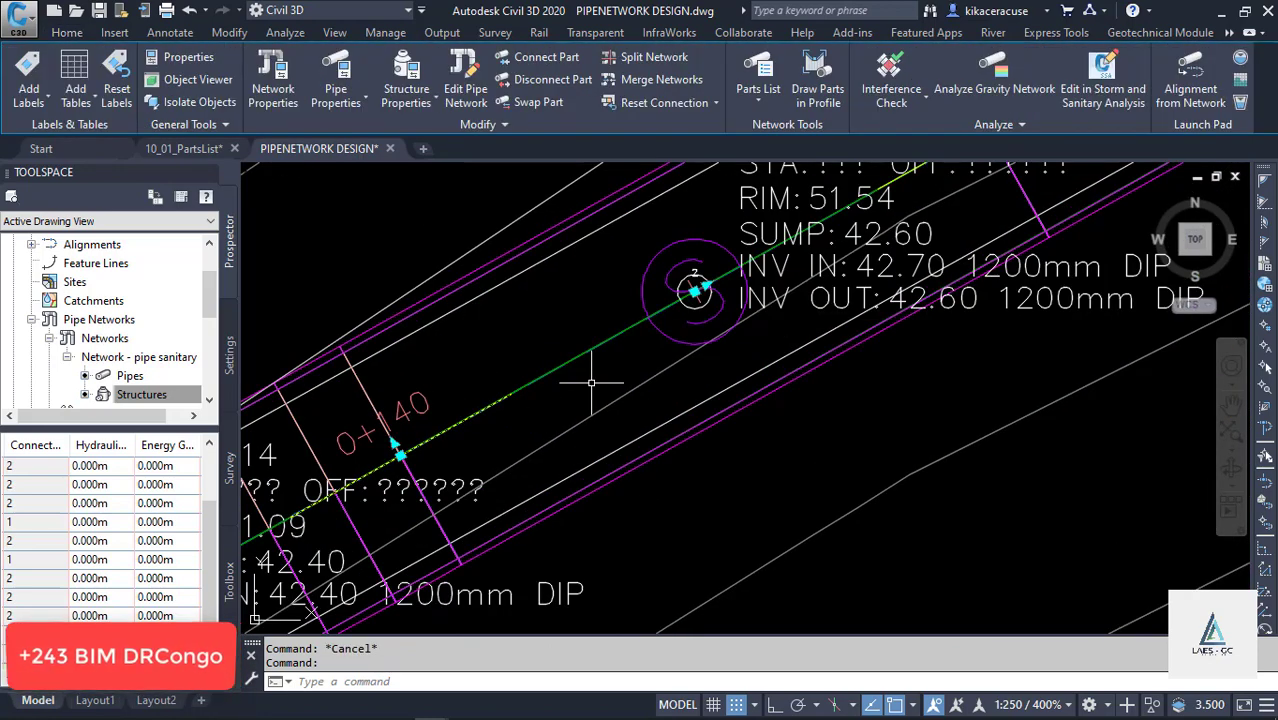
scroll(591, 382, "down", 1)
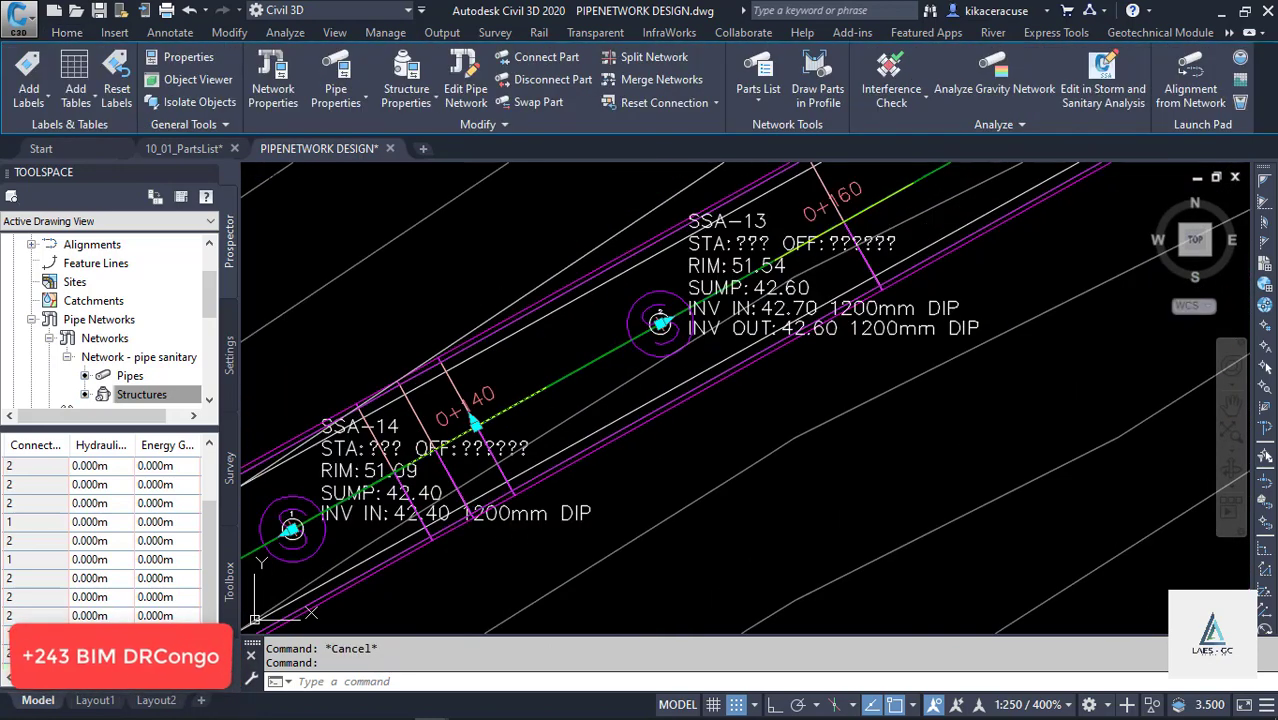
left_click(1200, 80)
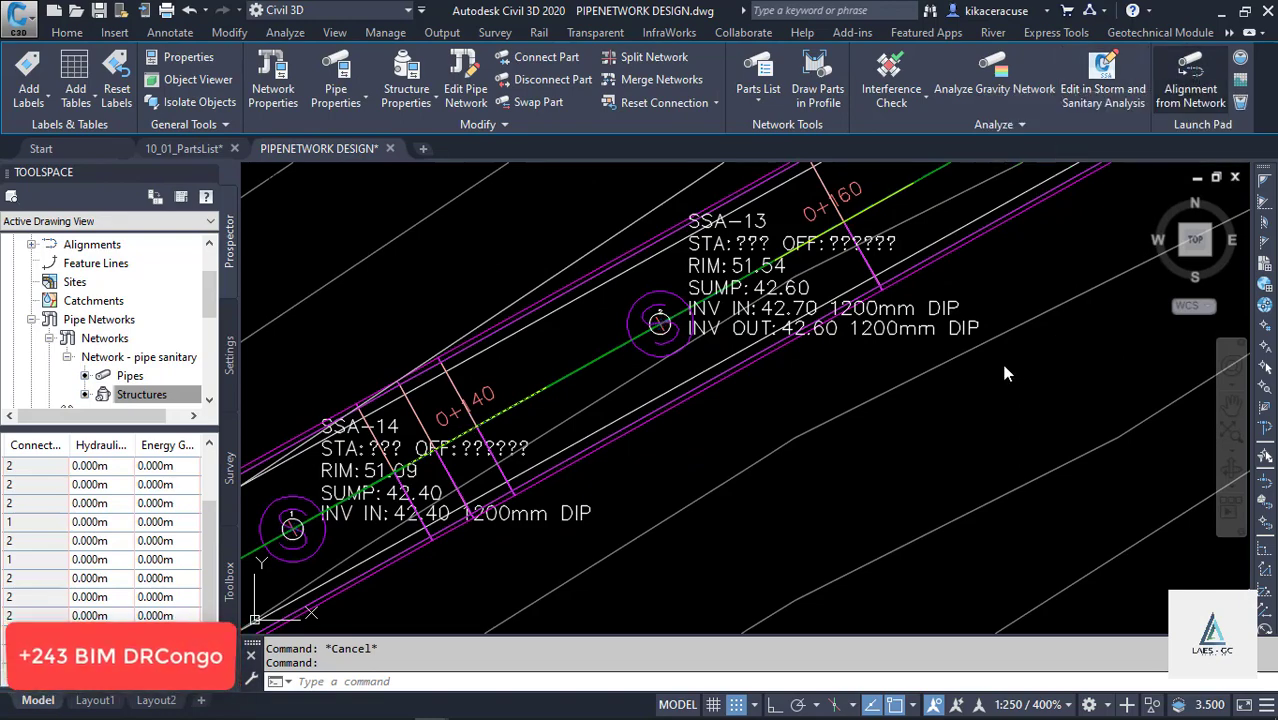
Try to pick the pipe between SSA-2 and SSA-1 as the next network part of the alignment
scroll(648, 340, "down", 10)
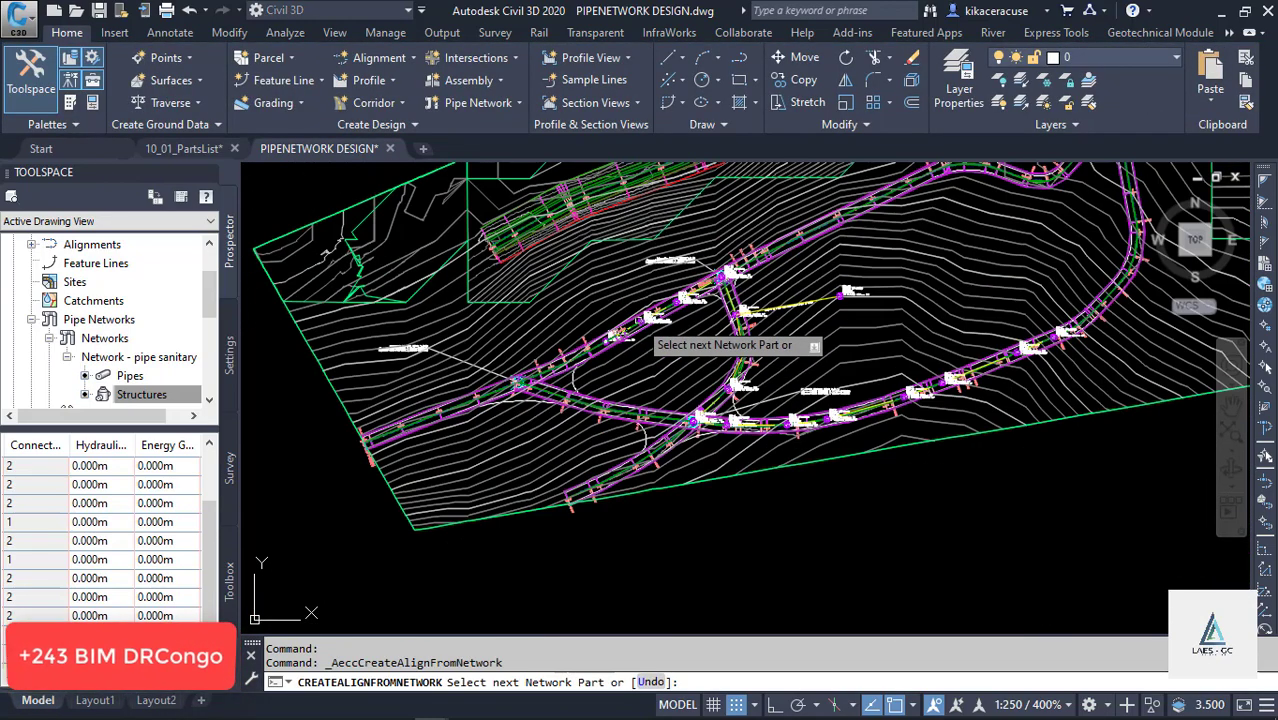
scroll(600, 325, "down", 1)
scroll(838, 318, "up", 5)
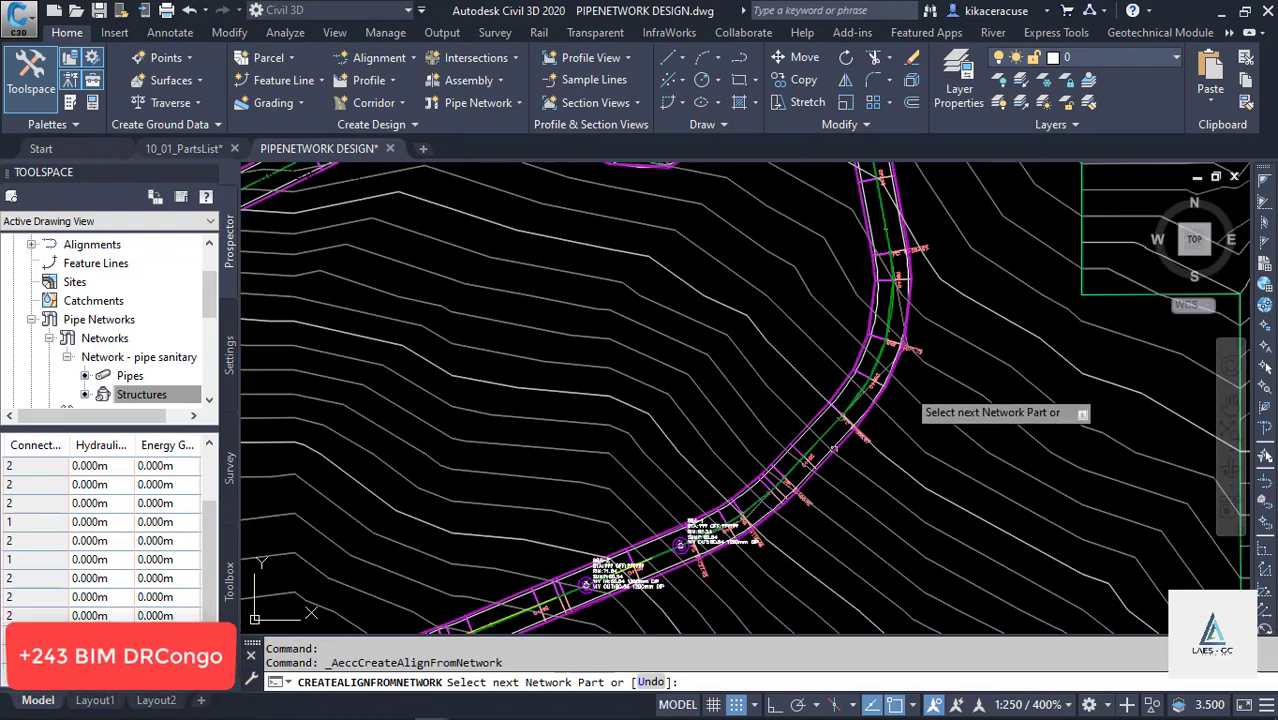
scroll(682, 548, "up", 7)
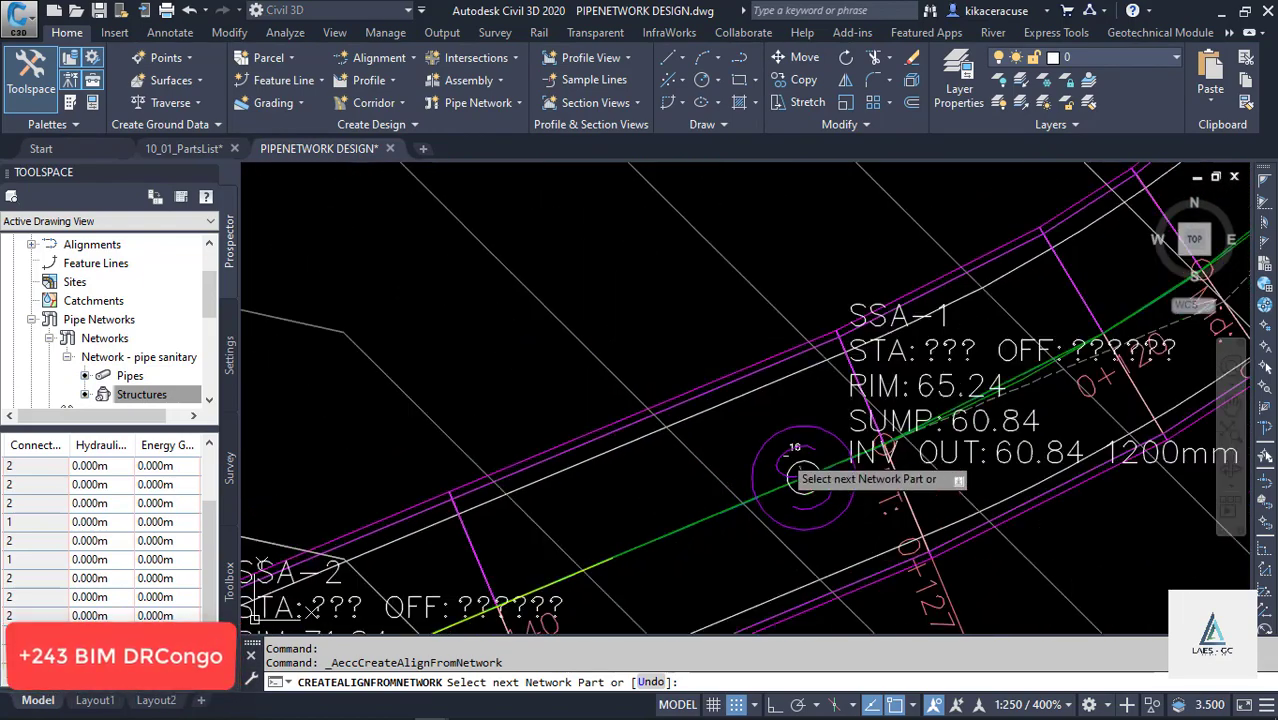
scroll(790, 500, "down", 2)
scroll(715, 515, "up", 4)
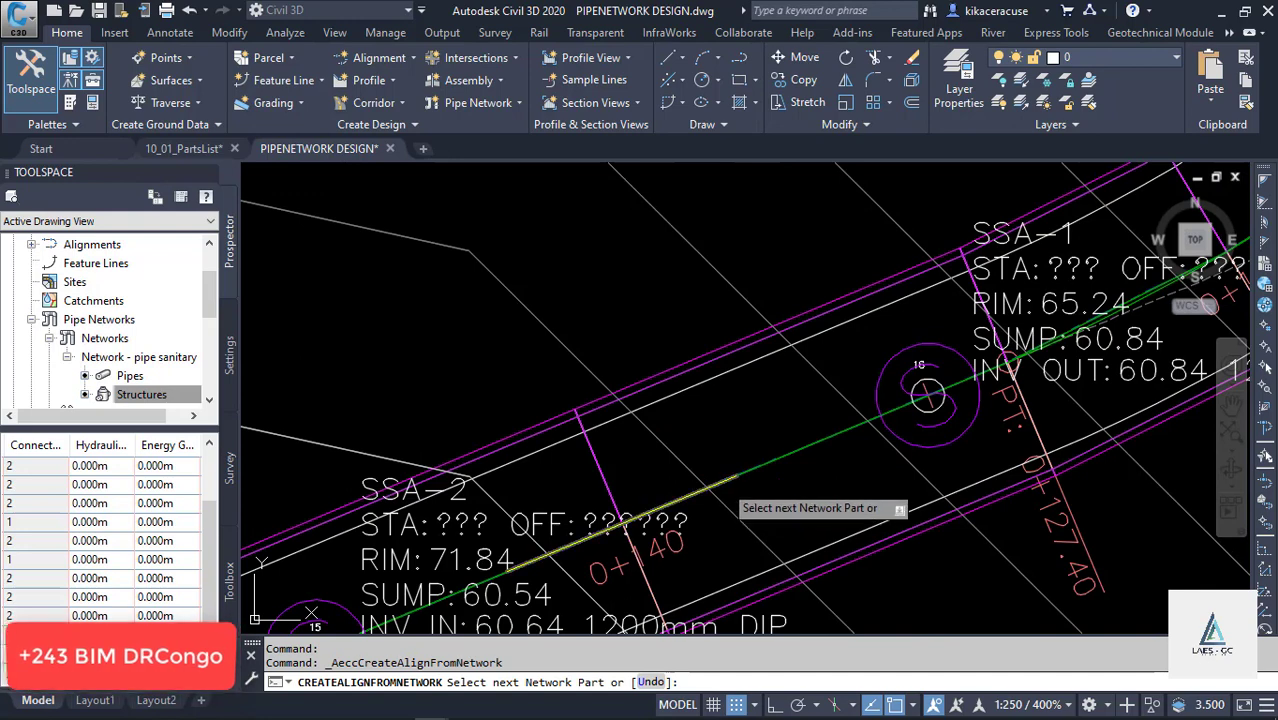
left_click(744, 470)
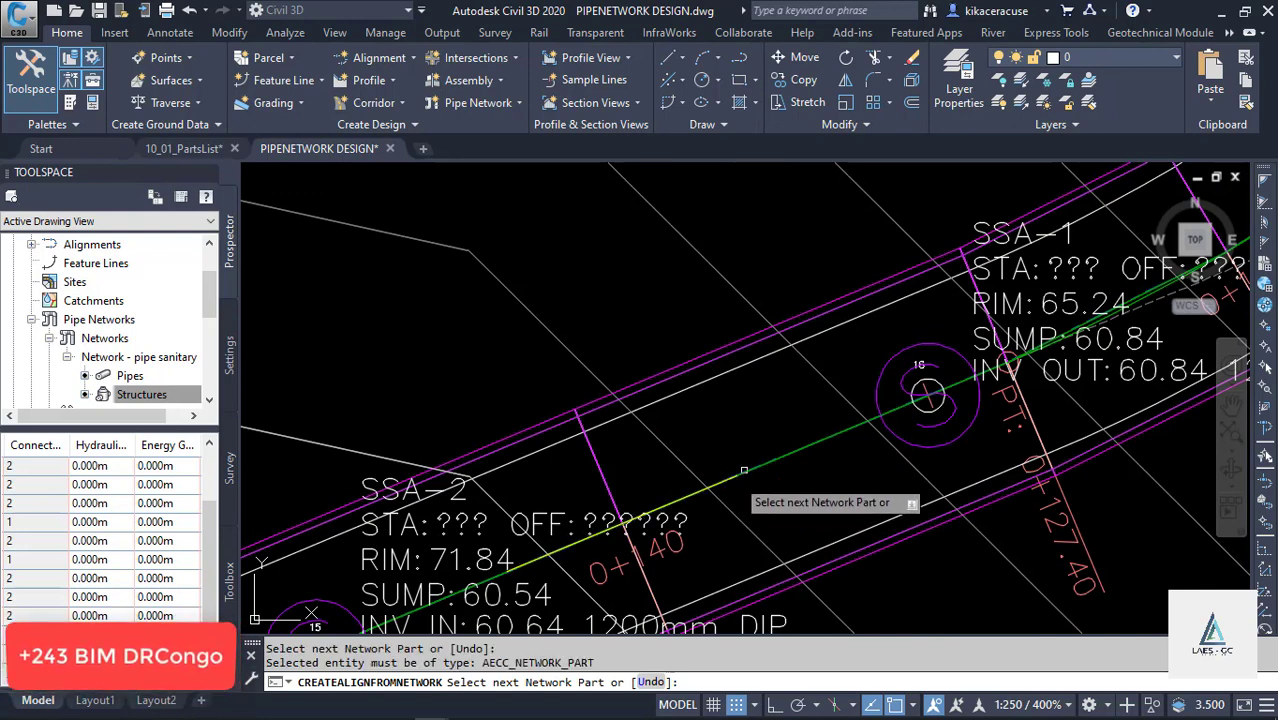
left_click(727, 487)
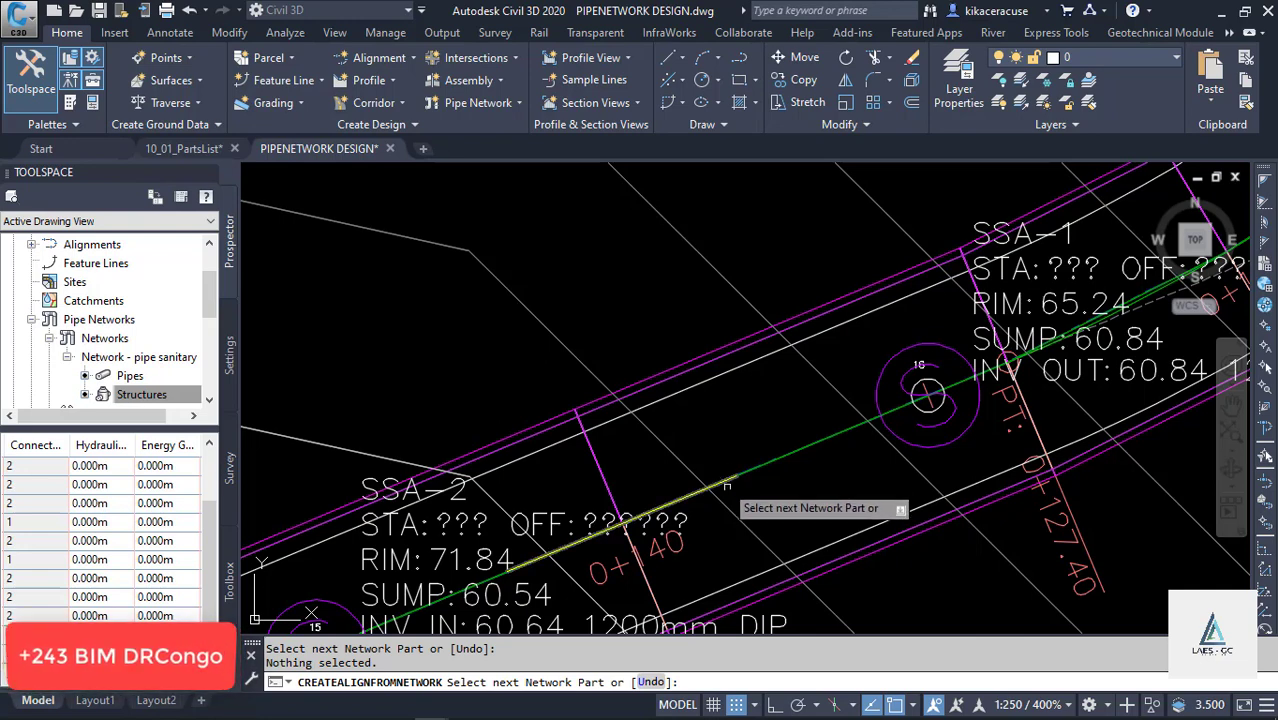
Add the pipe near station 0+180, running from SSA-12 to the road intersection structure, to the alignment's network parts
scroll(727, 487, "up", 3)
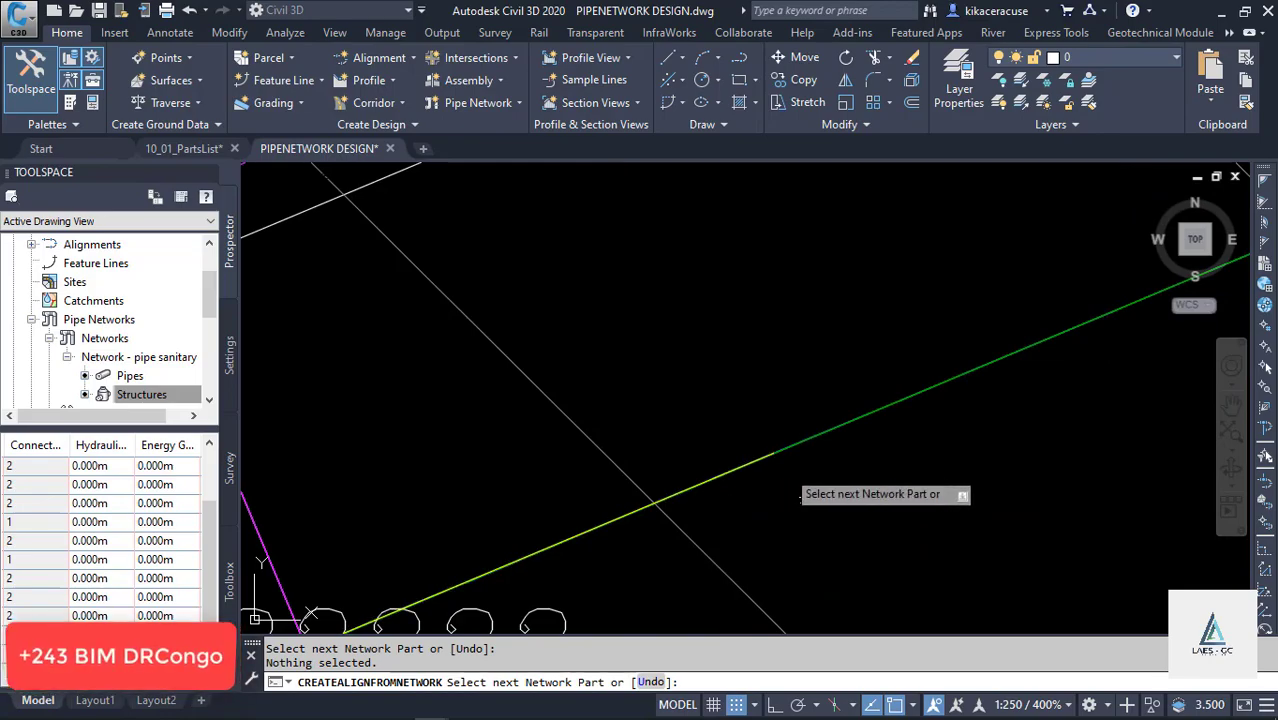
scroll(839, 362, "down", 8)
scroll(686, 538, "up", 5)
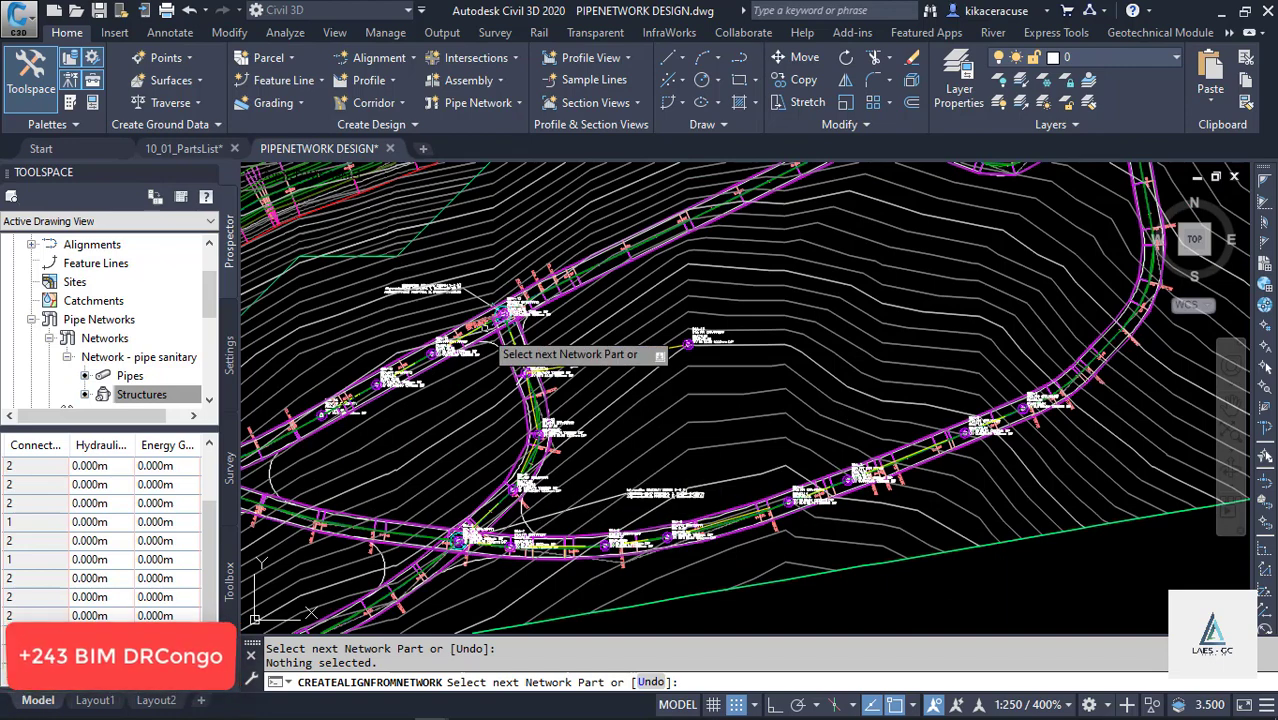
scroll(484, 328, "up", 5)
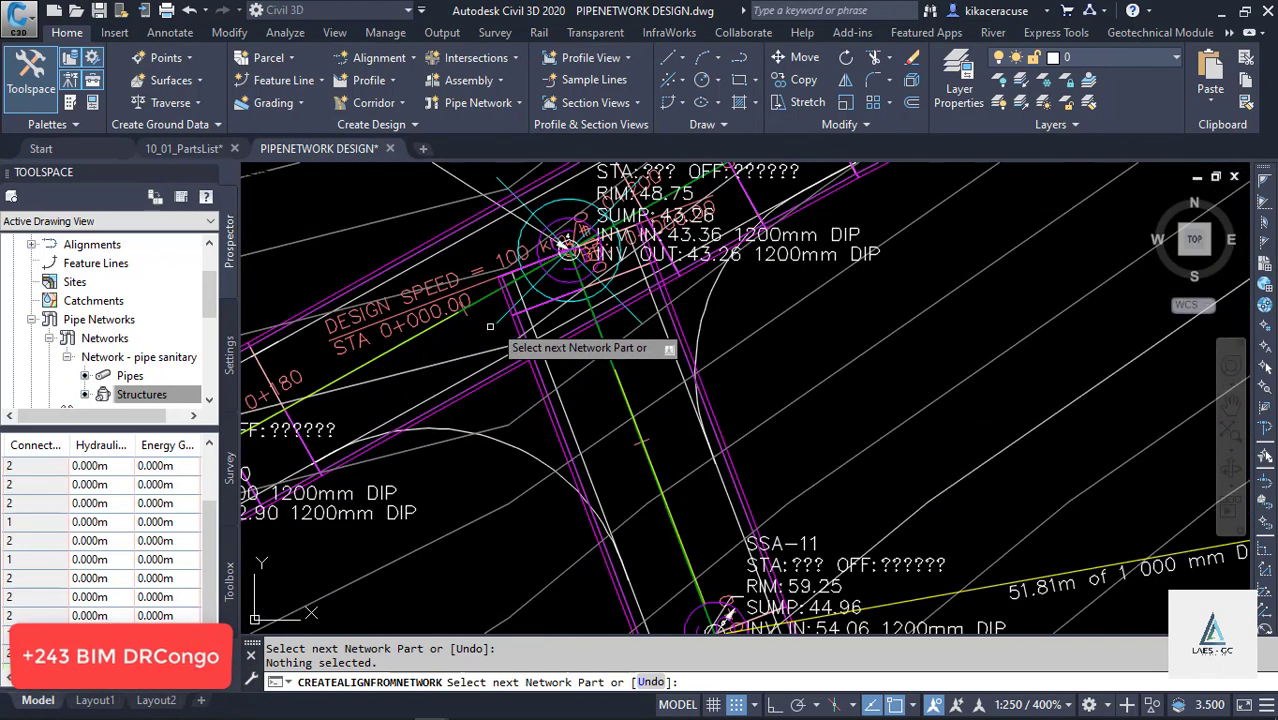
left_click(437, 326)
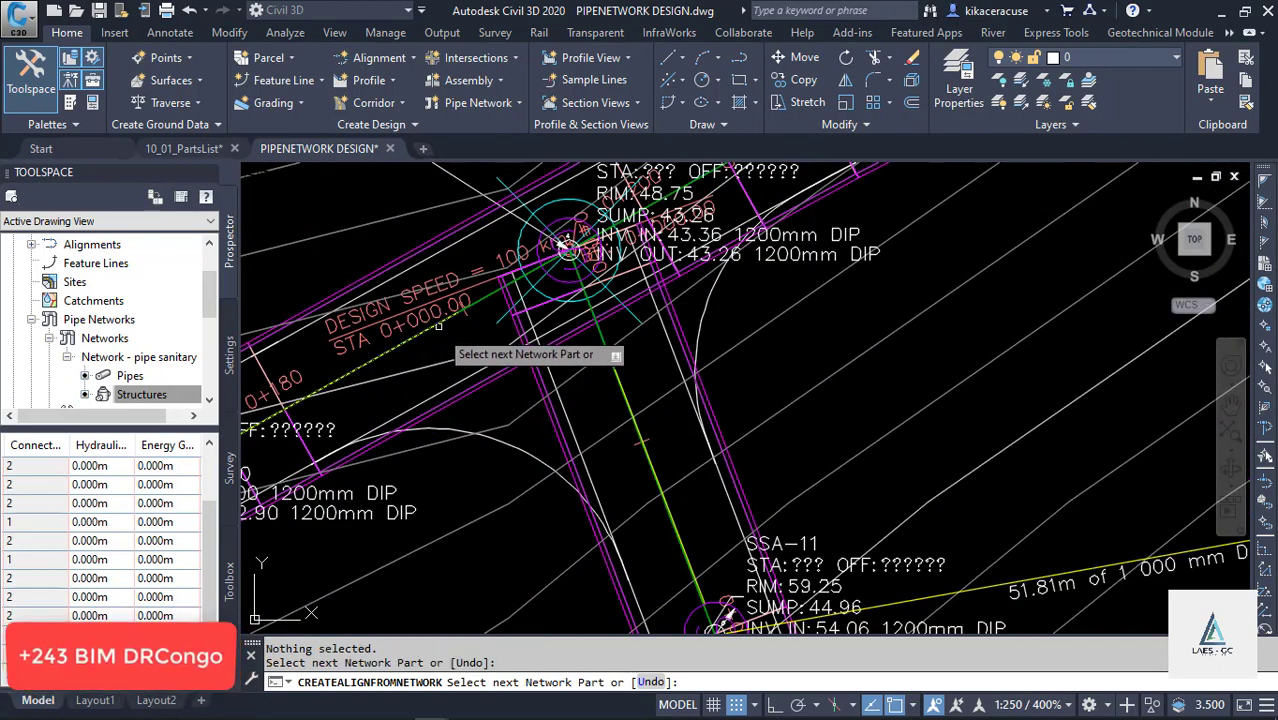
Extend the alignment's network path to the pipe between SSA-2 and SSA-1
scroll(535, 310, "down", 5)
scroll(576, 372, "up", 8)
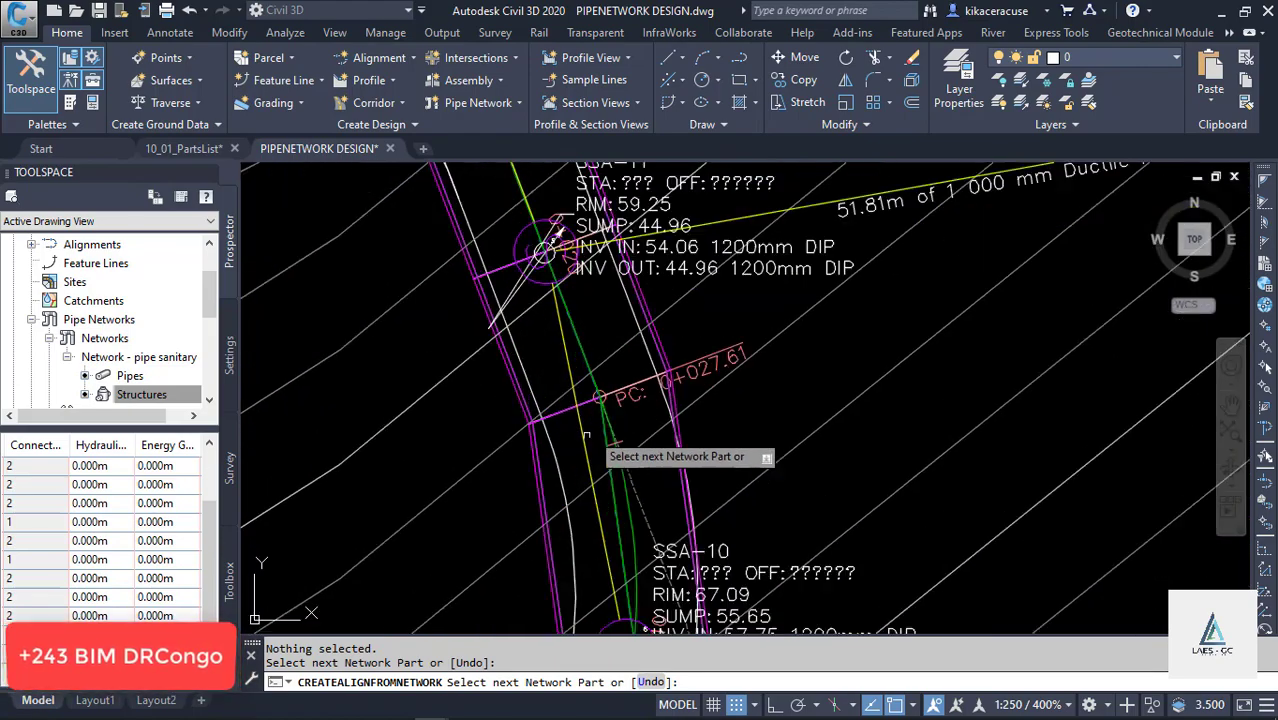
scroll(546, 404, "down", 5)
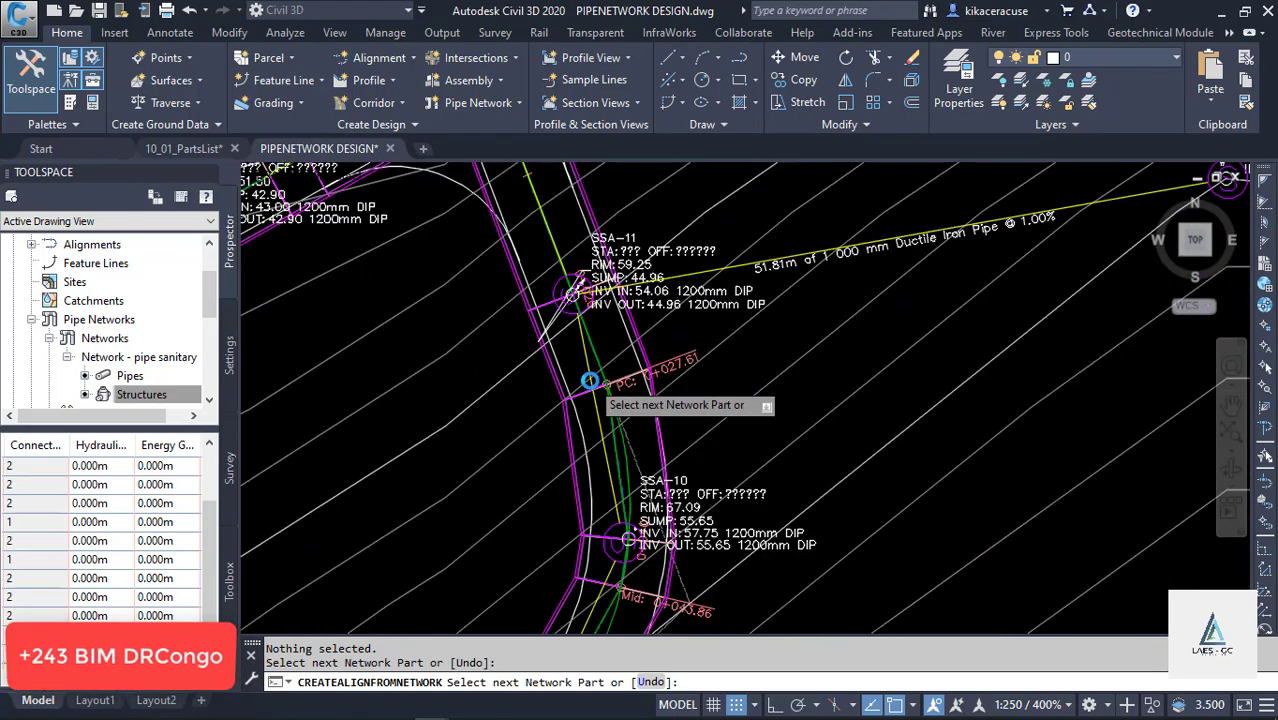
scroll(575, 440, "up", 5)
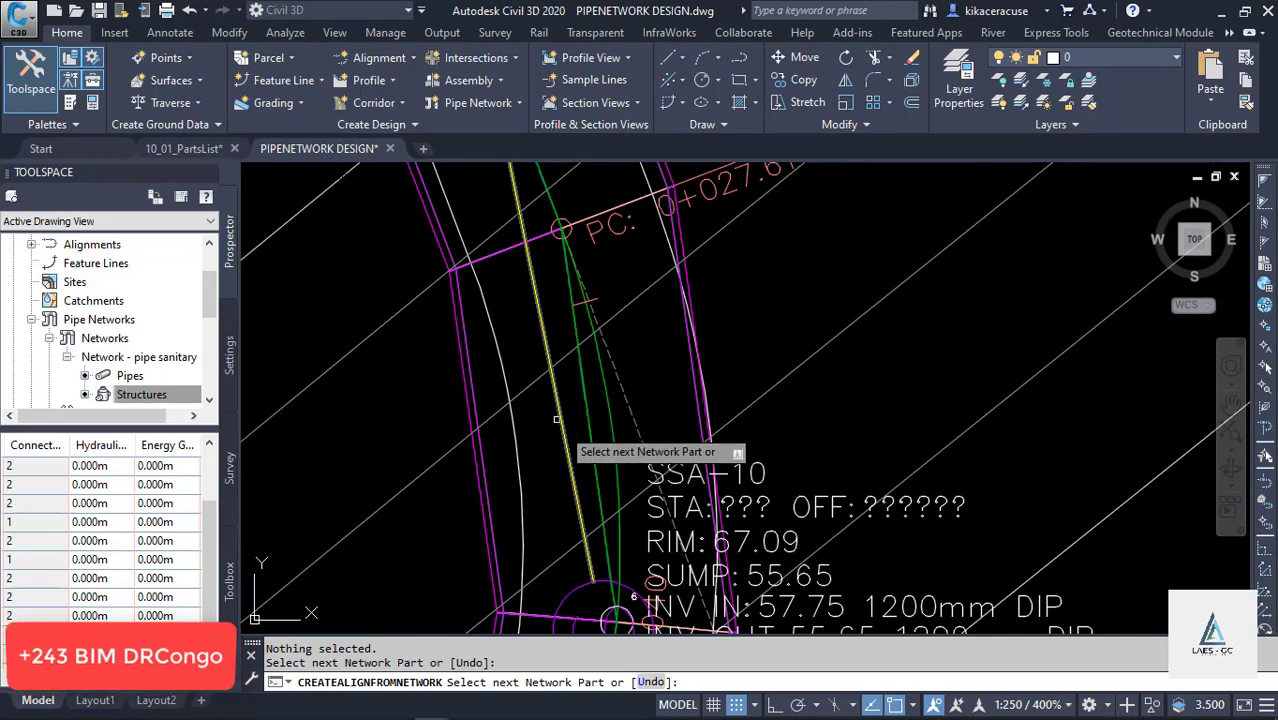
scroll(572, 435, "down", 5)
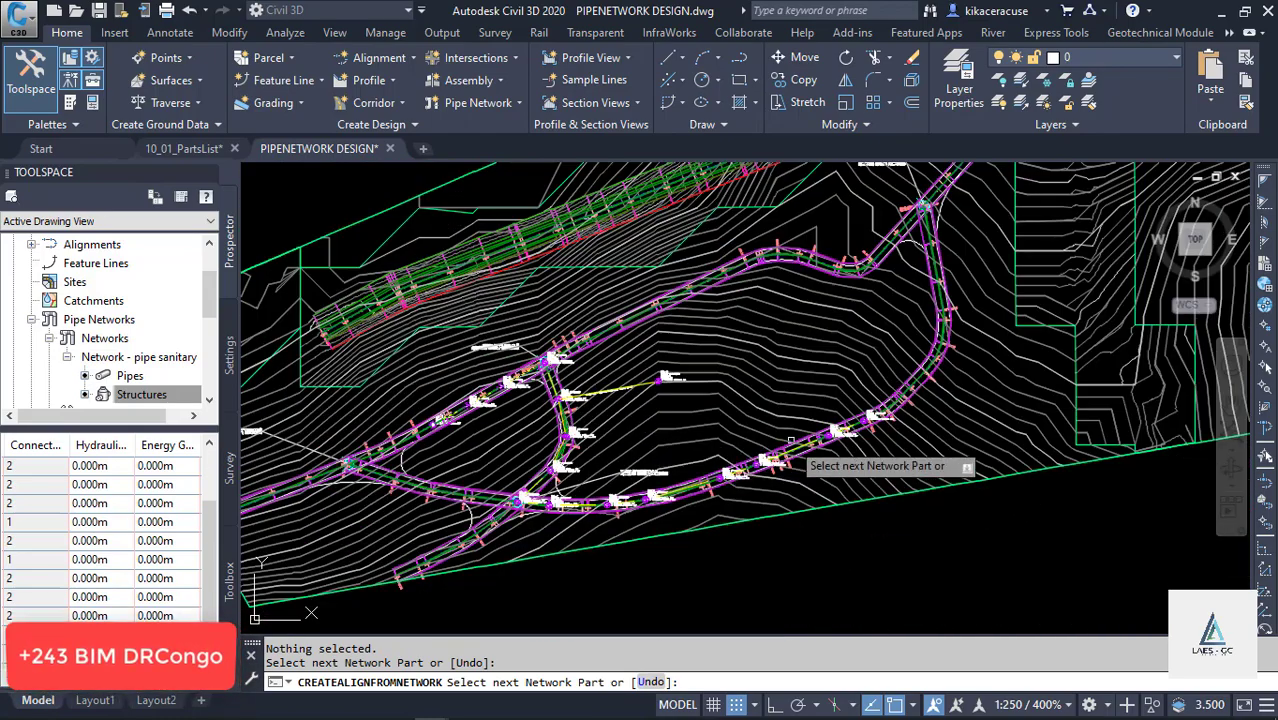
scroll(850, 450, "up", 6)
scroll(872, 462, "down", 3)
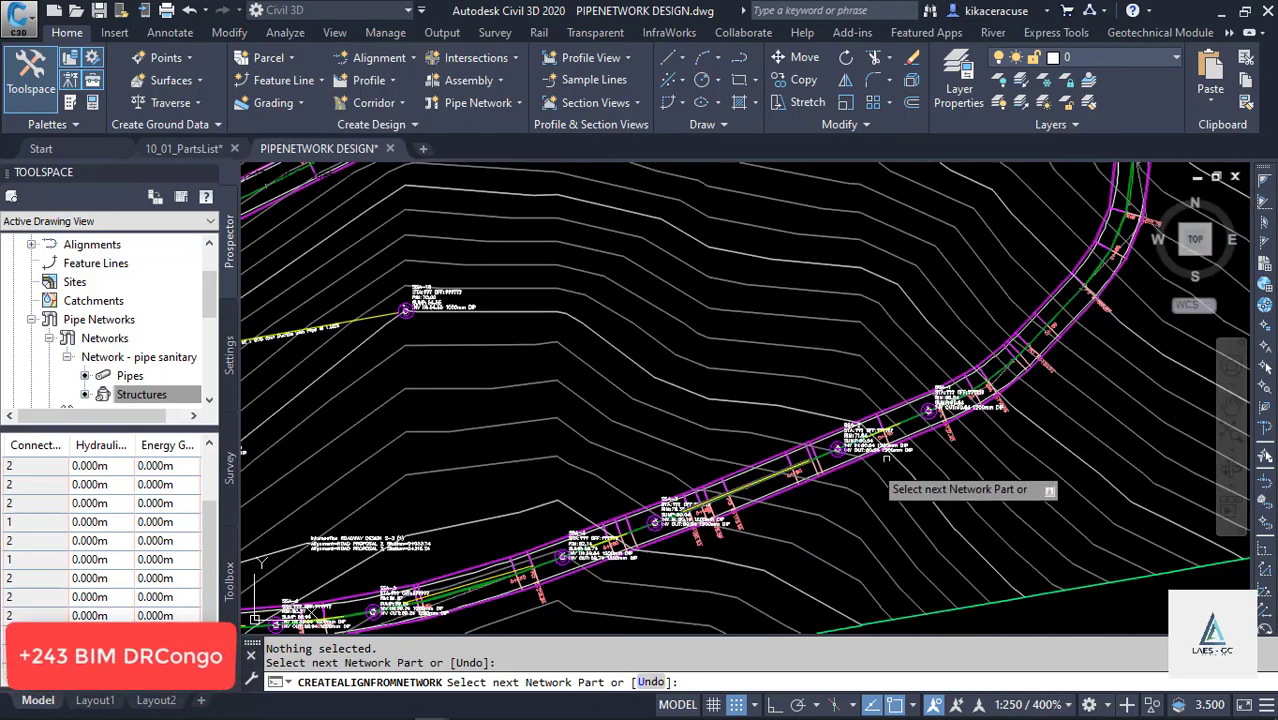
scroll(922, 425, "up", 5)
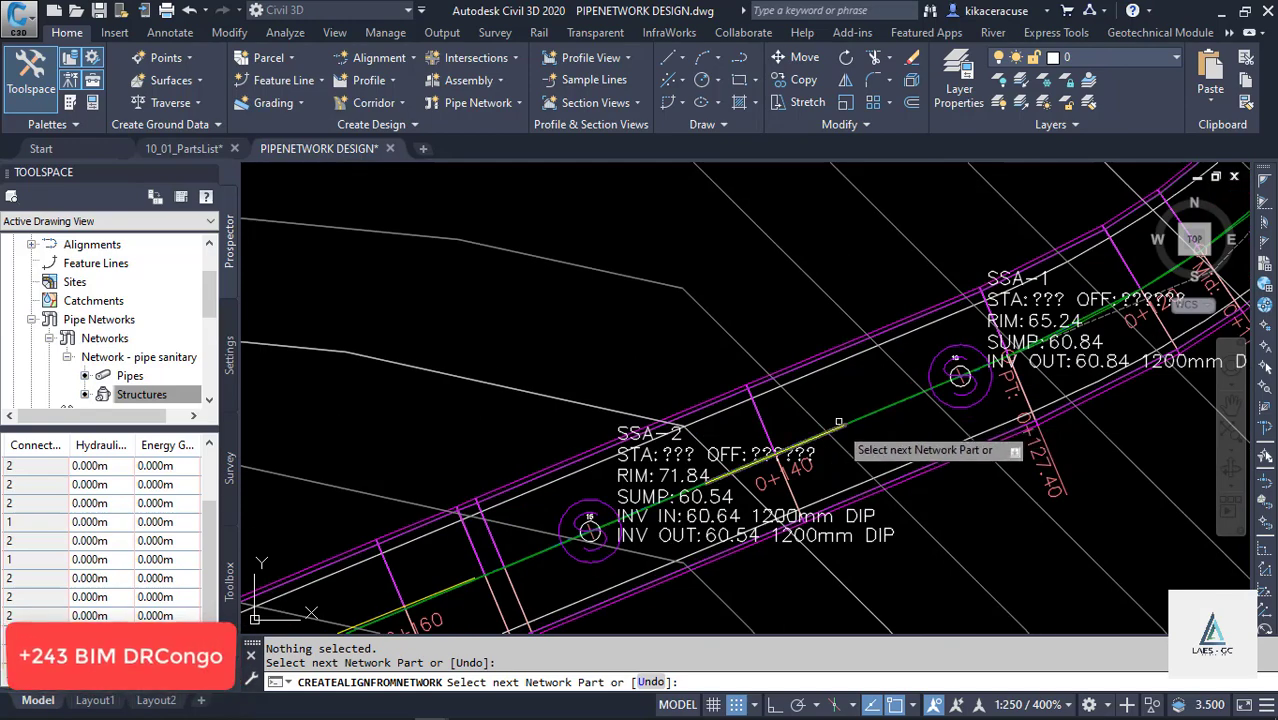
left_click(836, 427)
left_click(828, 432)
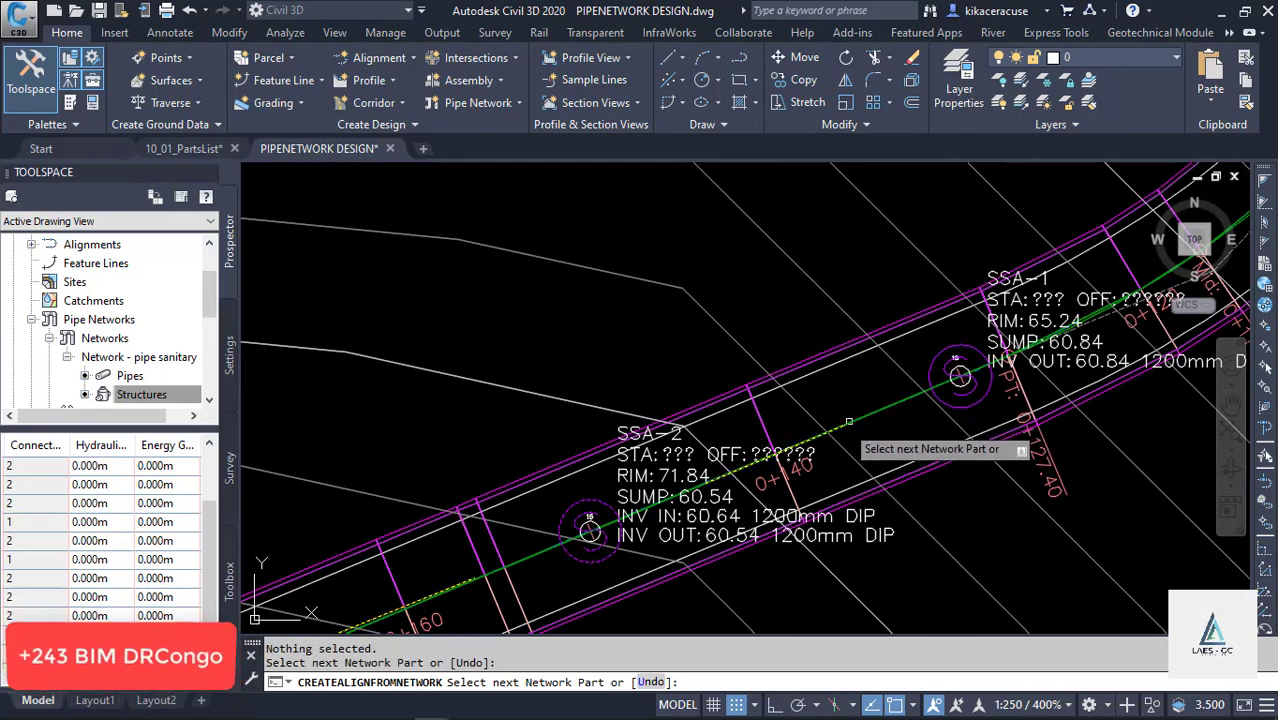
Add structure SSA-1 as the end part of the alignment's network path
scroll(846, 424, "down", 3)
scroll(795, 455, "down", 3)
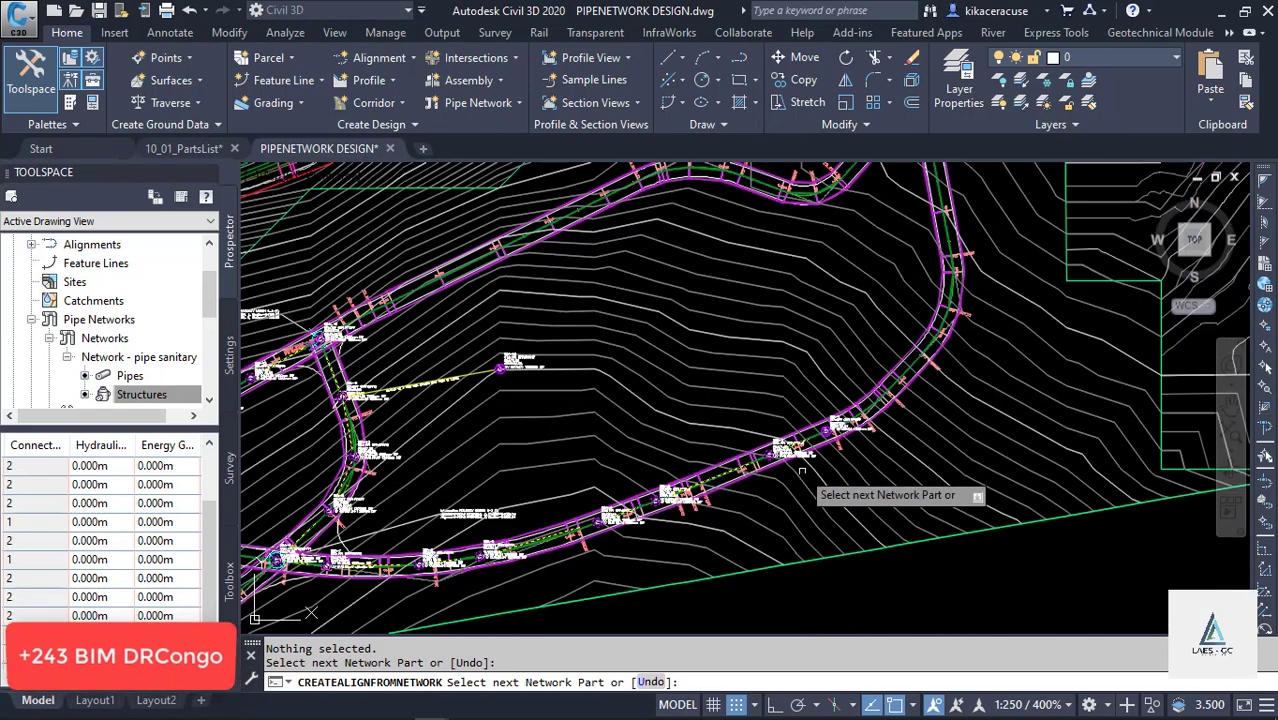
scroll(806, 460, "up", 8)
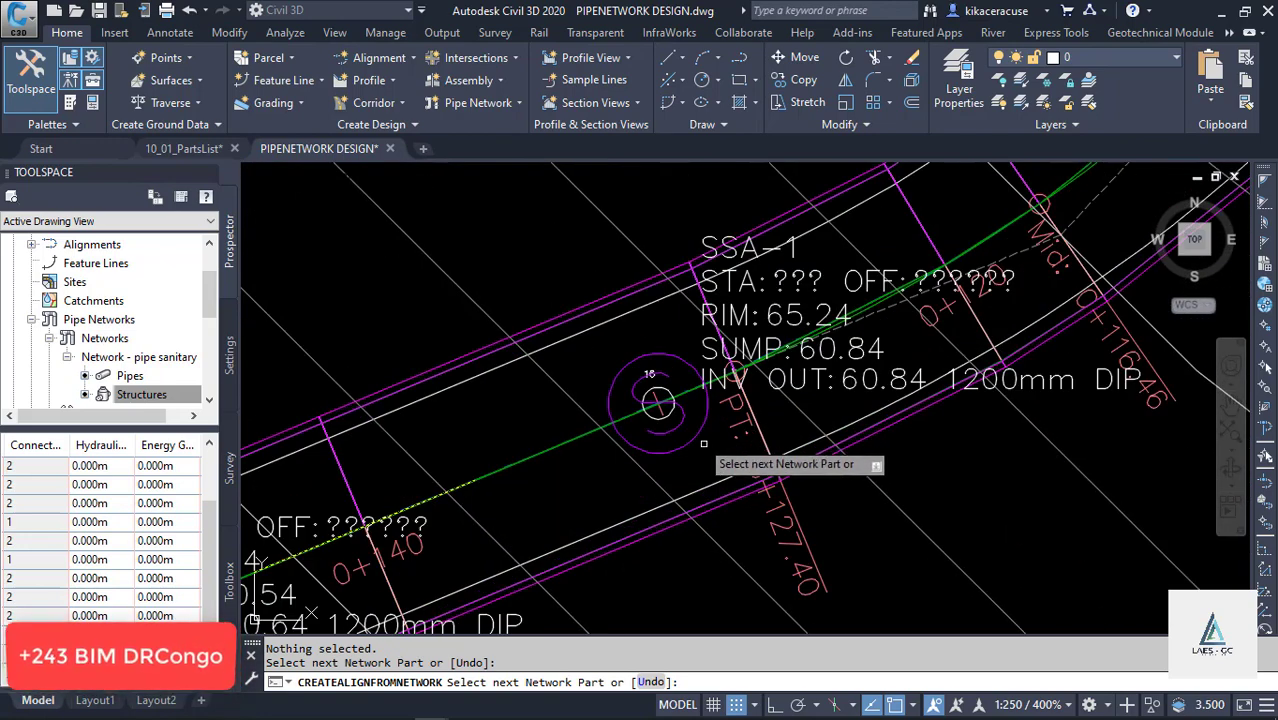
left_click(706, 422)
Add the 1000 mm ductile iron pipe running from SSA-11 to SSA-15 to the alignment's network parts
scroll(833, 455, "down", 4)
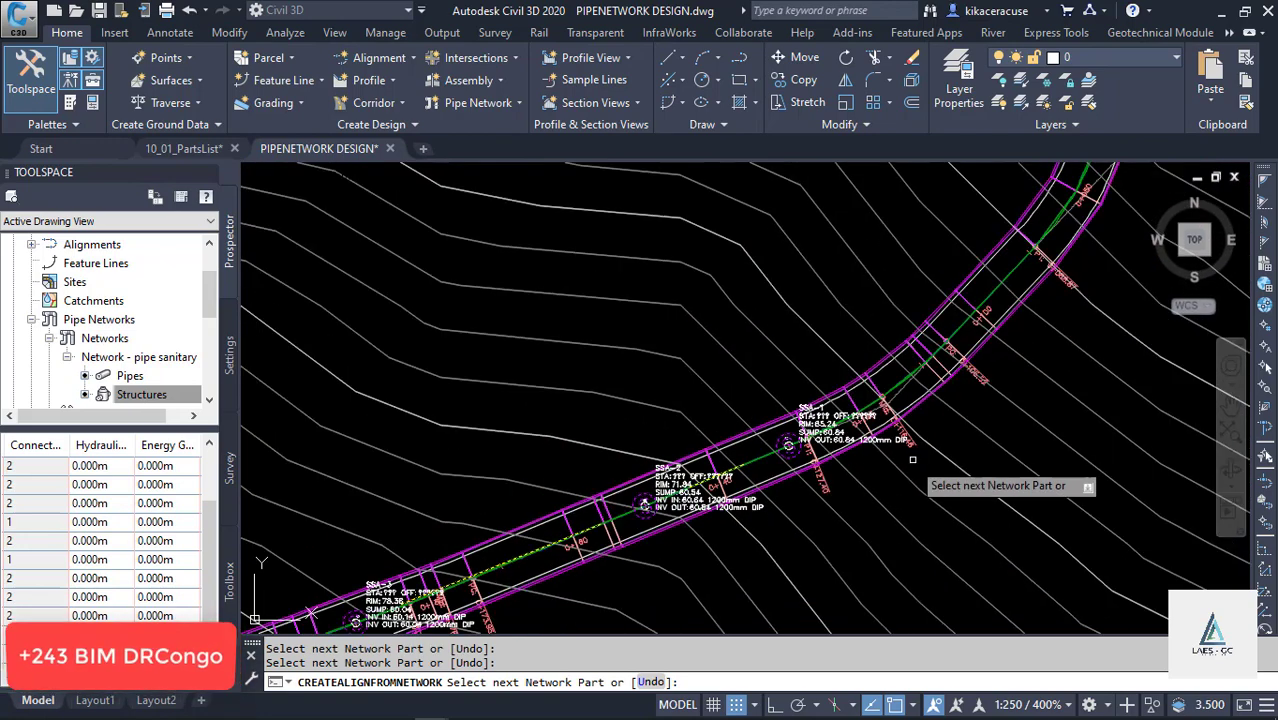
scroll(907, 450, "down", 5)
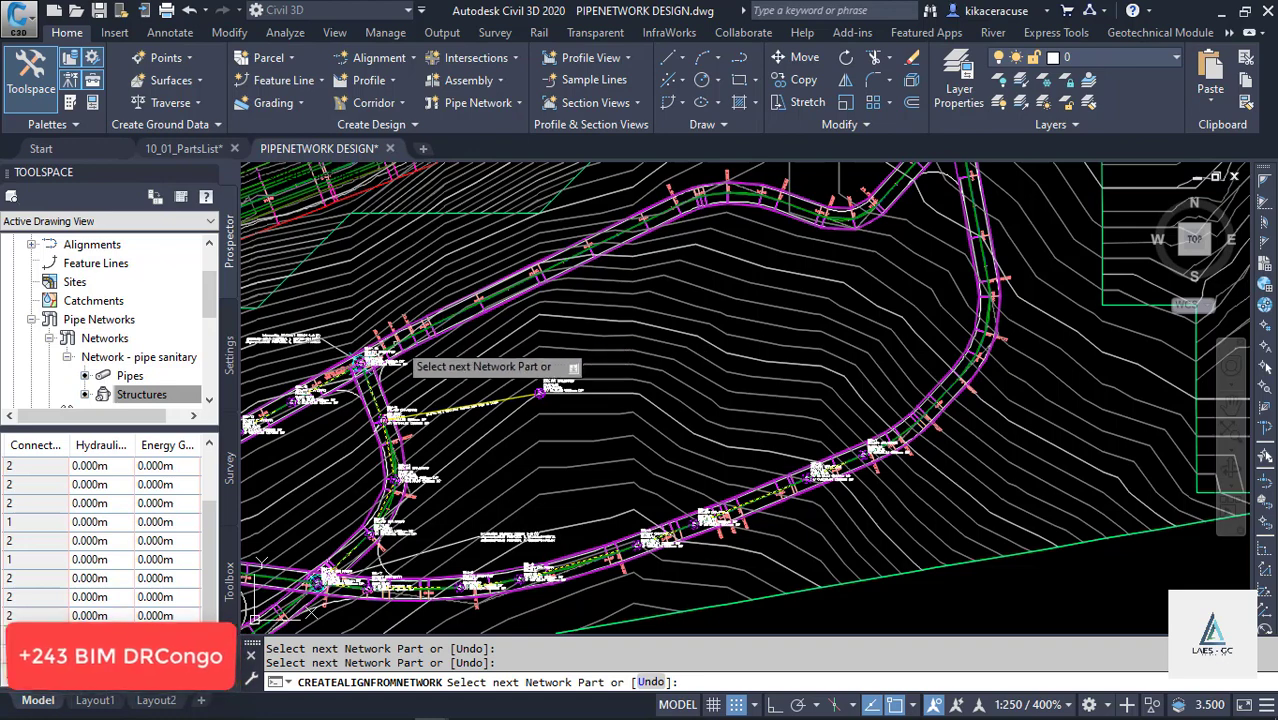
scroll(352, 360, "up", 5)
scroll(345, 362, "down", 2)
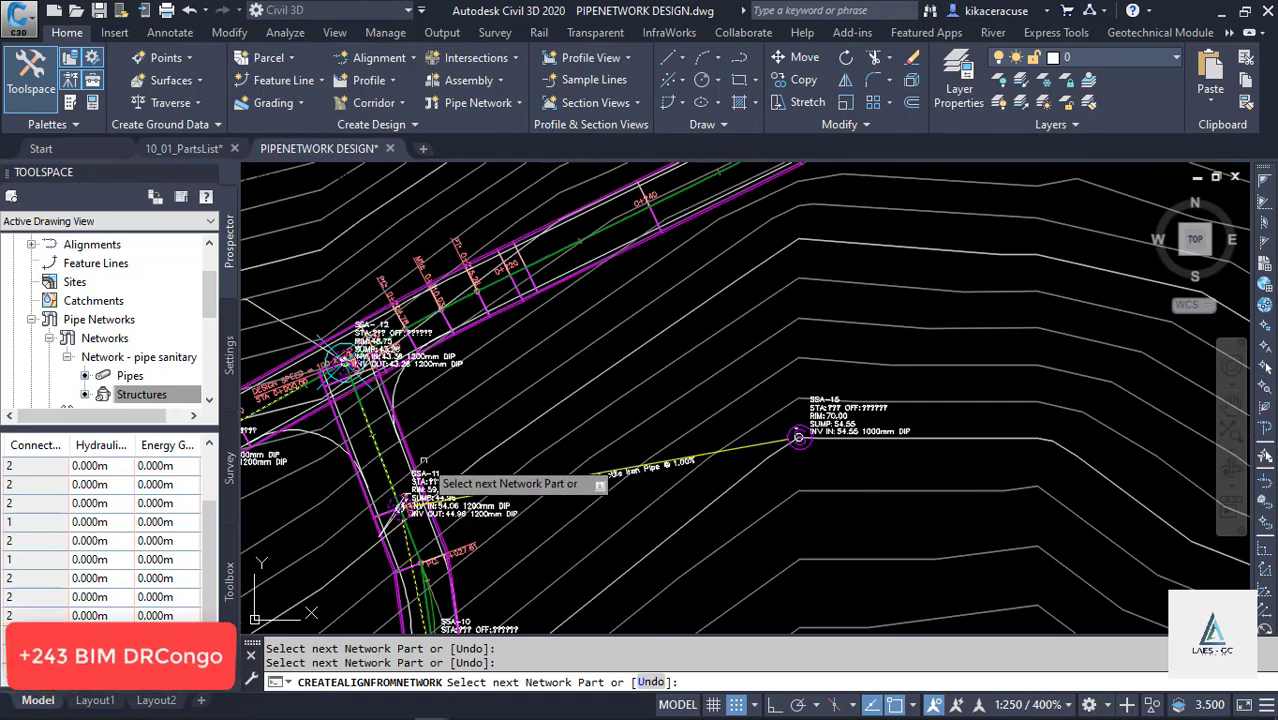
scroll(395, 505, "up", 6)
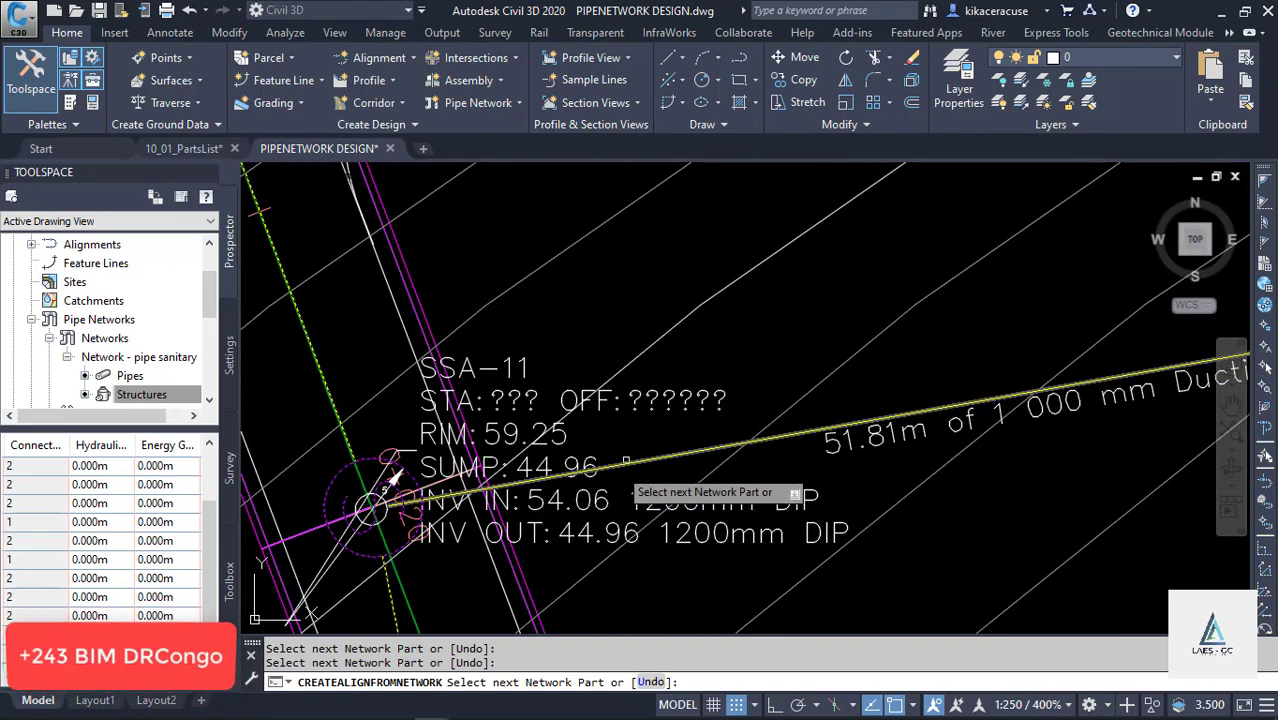
left_click(631, 466)
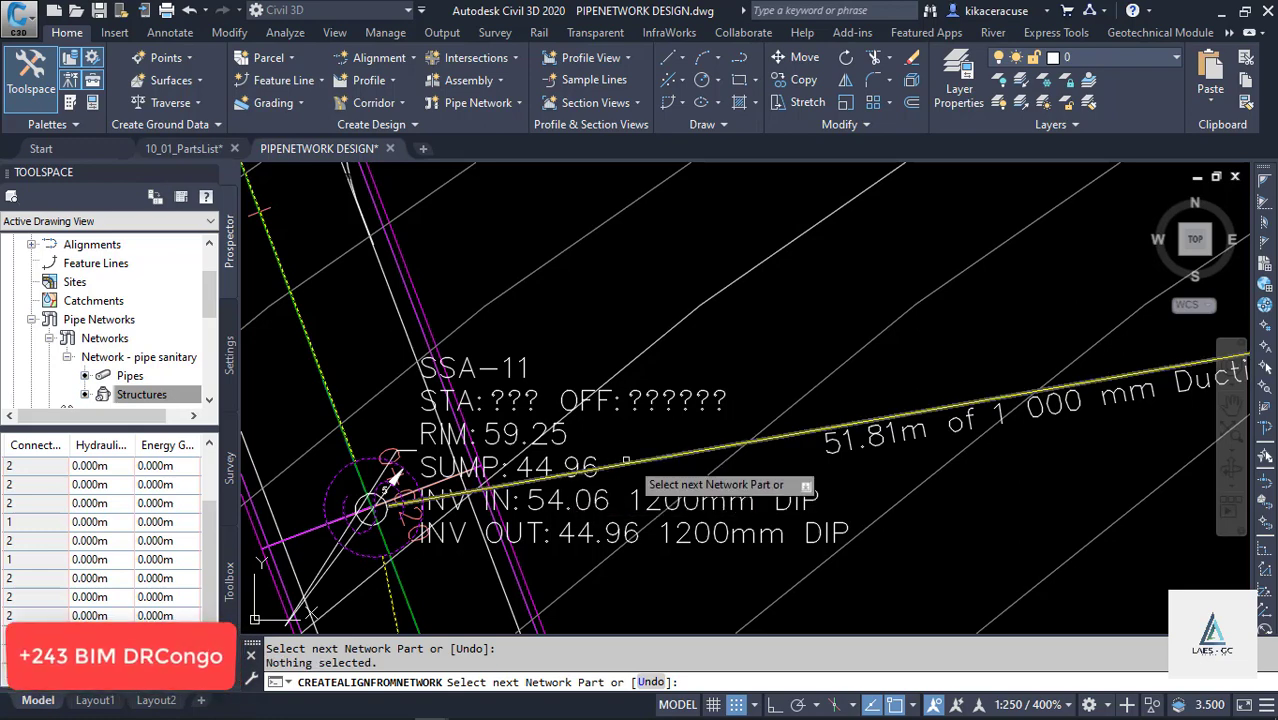
left_click(612, 461)
scroll(642, 475, "down", 3)
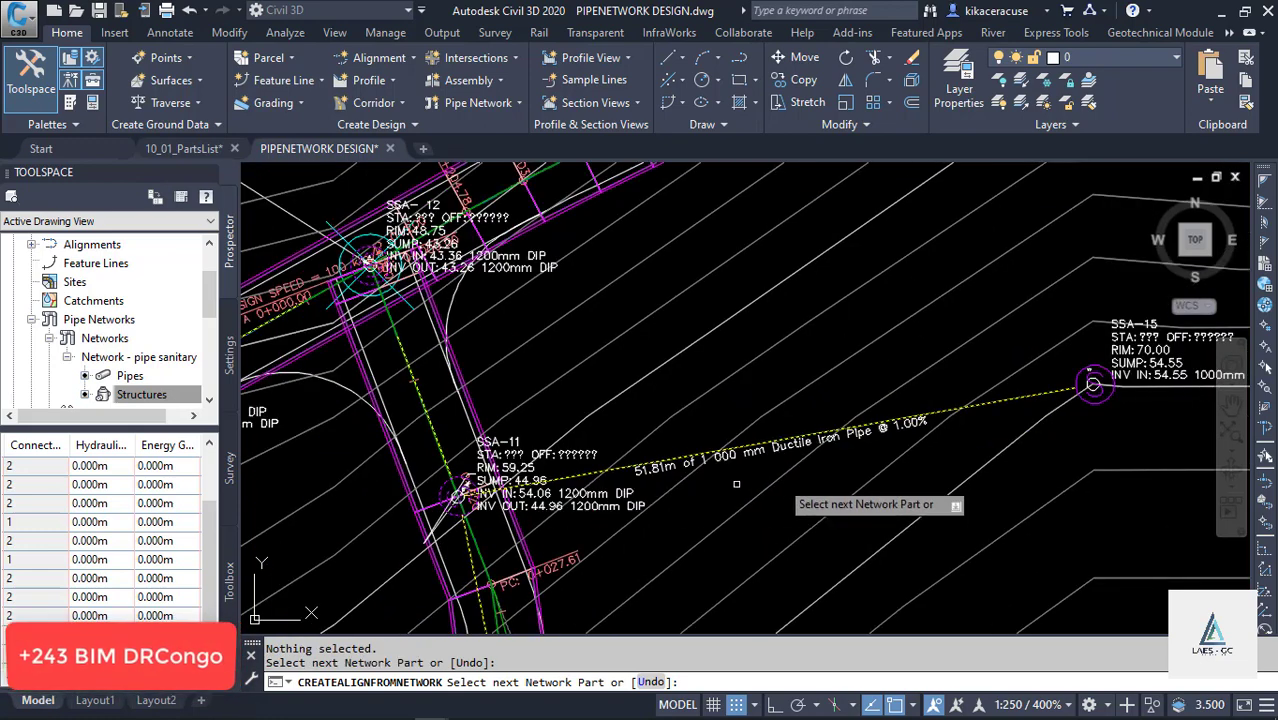
Add structure SSA-15 as a network part and finish the part selection for the alignment
scroll(1115, 512, "up", 3)
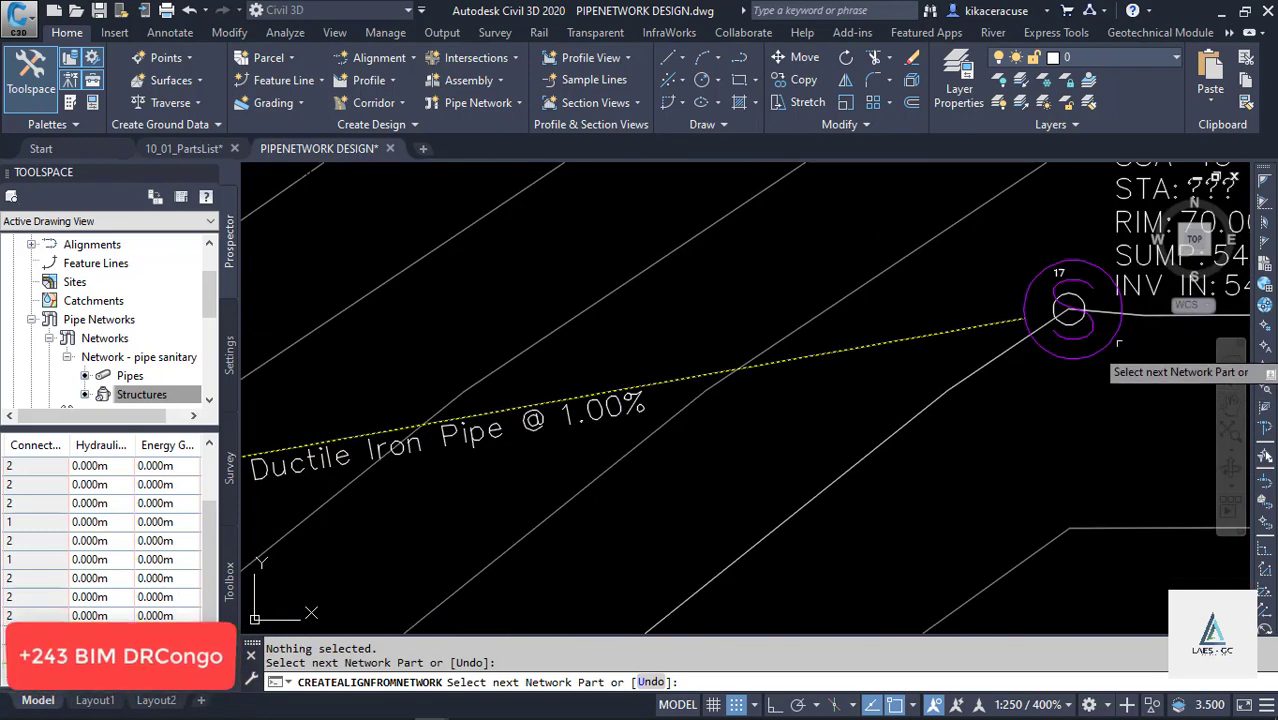
left_click(1104, 344)
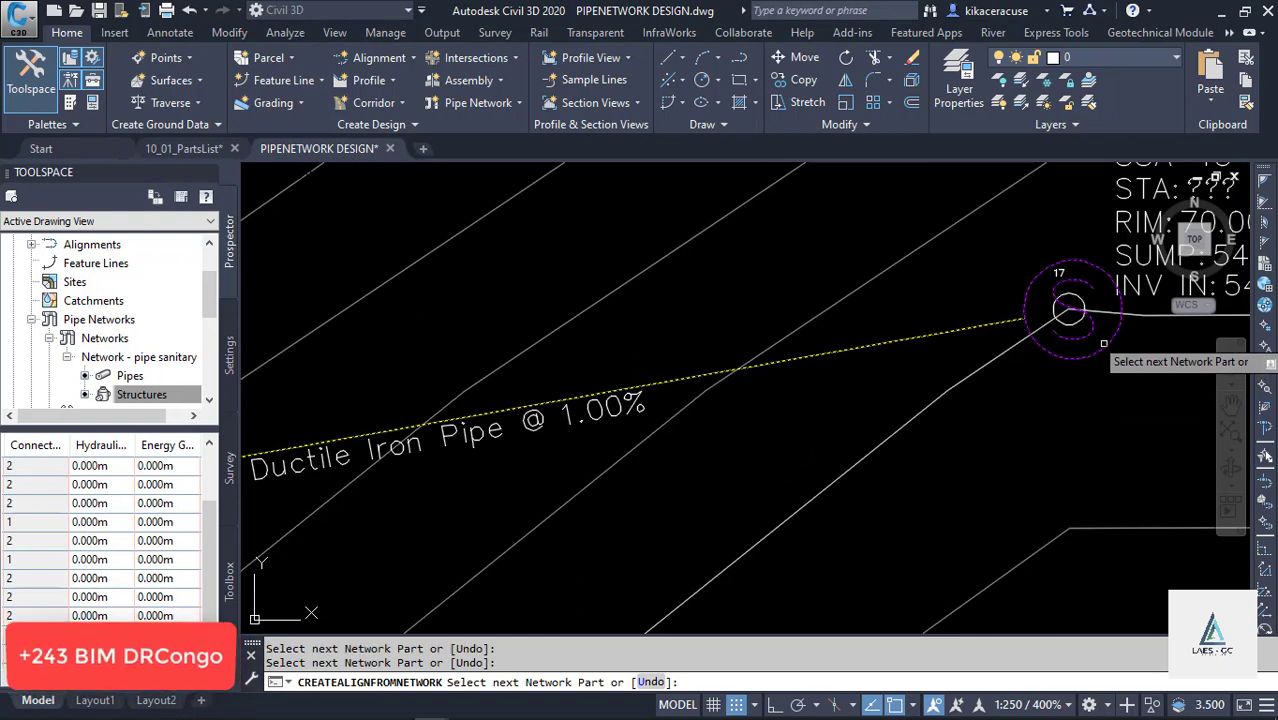
key("Return")
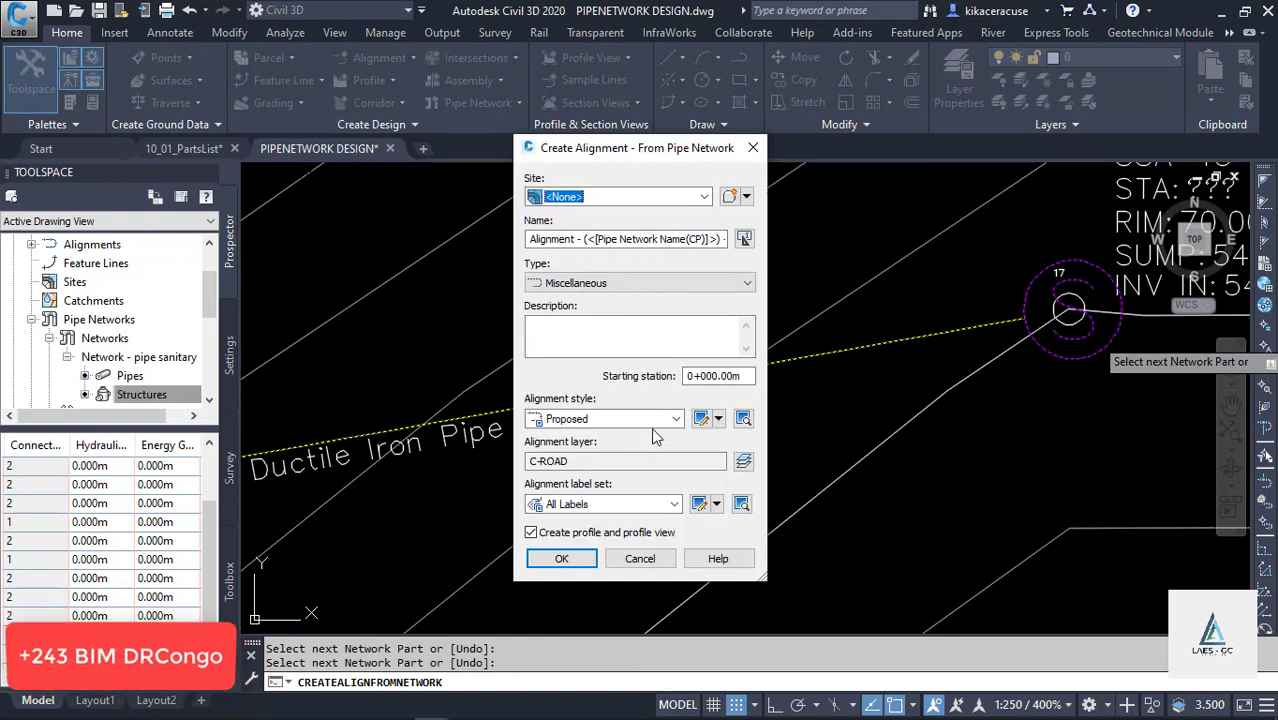
Insert "OK" after the pipe network name in the alignment's name and create the alignment with a profile and profile view
left_click(721, 239)
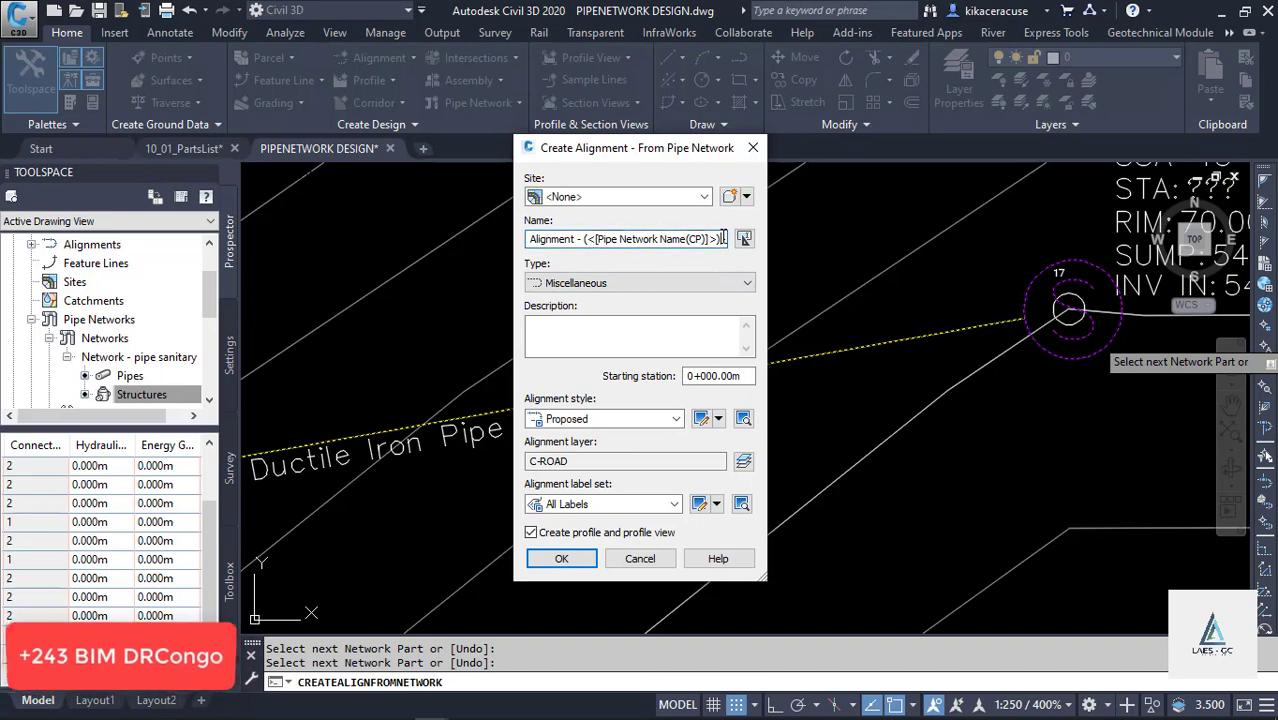
mouse_move(723, 239)
left_mouse_down()
mouse_move(649, 239)
mouse_move(721, 236)
left_mouse_up()
type("OK - (<[Next")
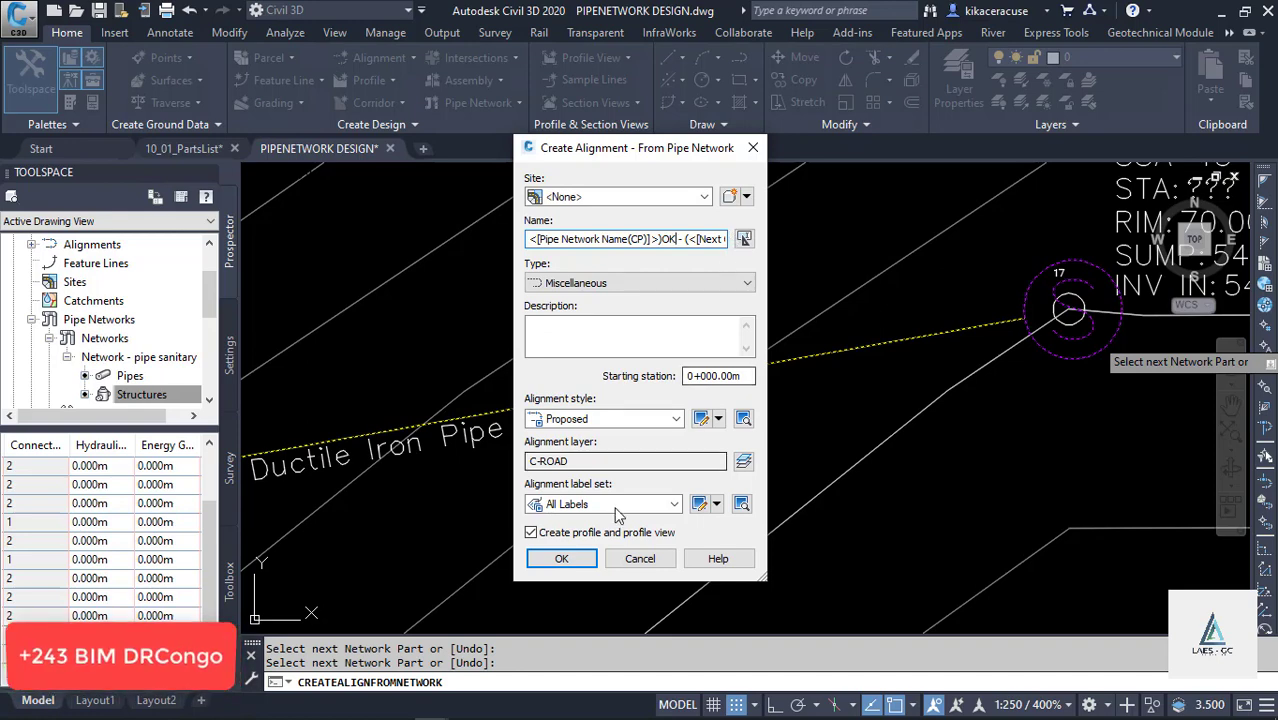
left_click(562, 558)
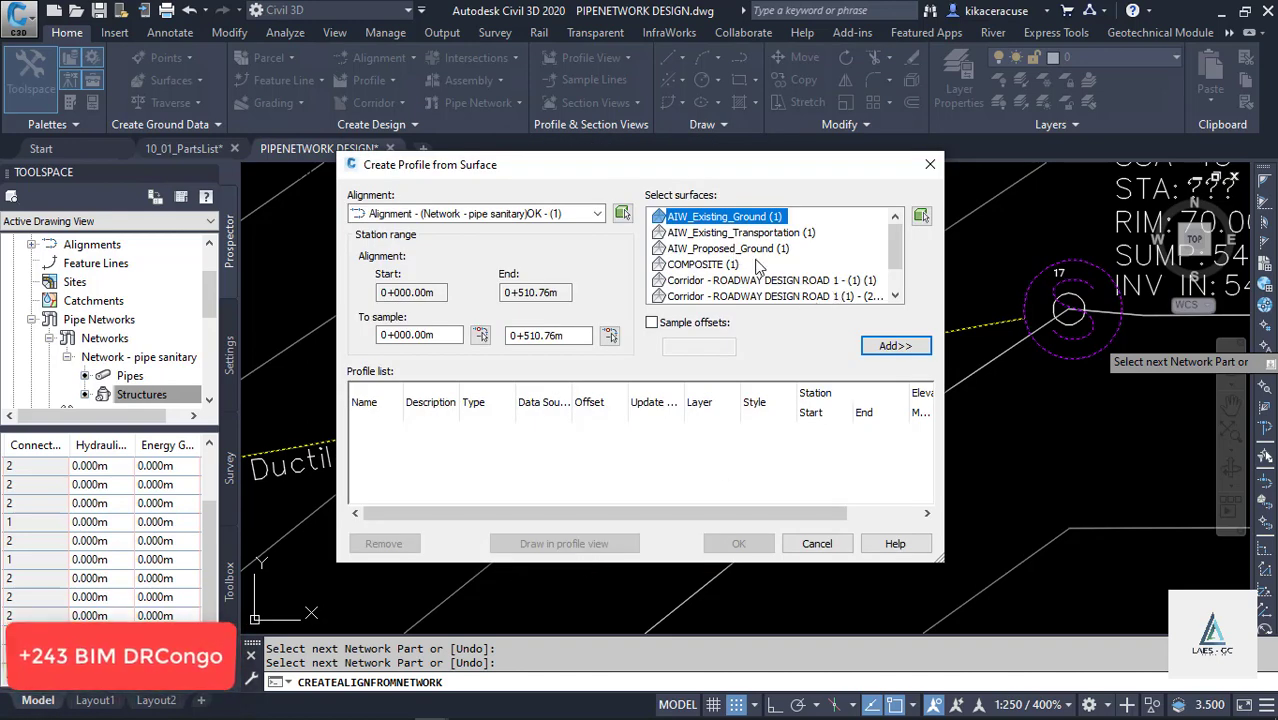
Add surface profiles for AIW_Existing_Ground (1) and the three Corridor - ROADWAY DESIGN ROAD 1 surfaces to the profile list
scroll(835, 257, "down", 1)
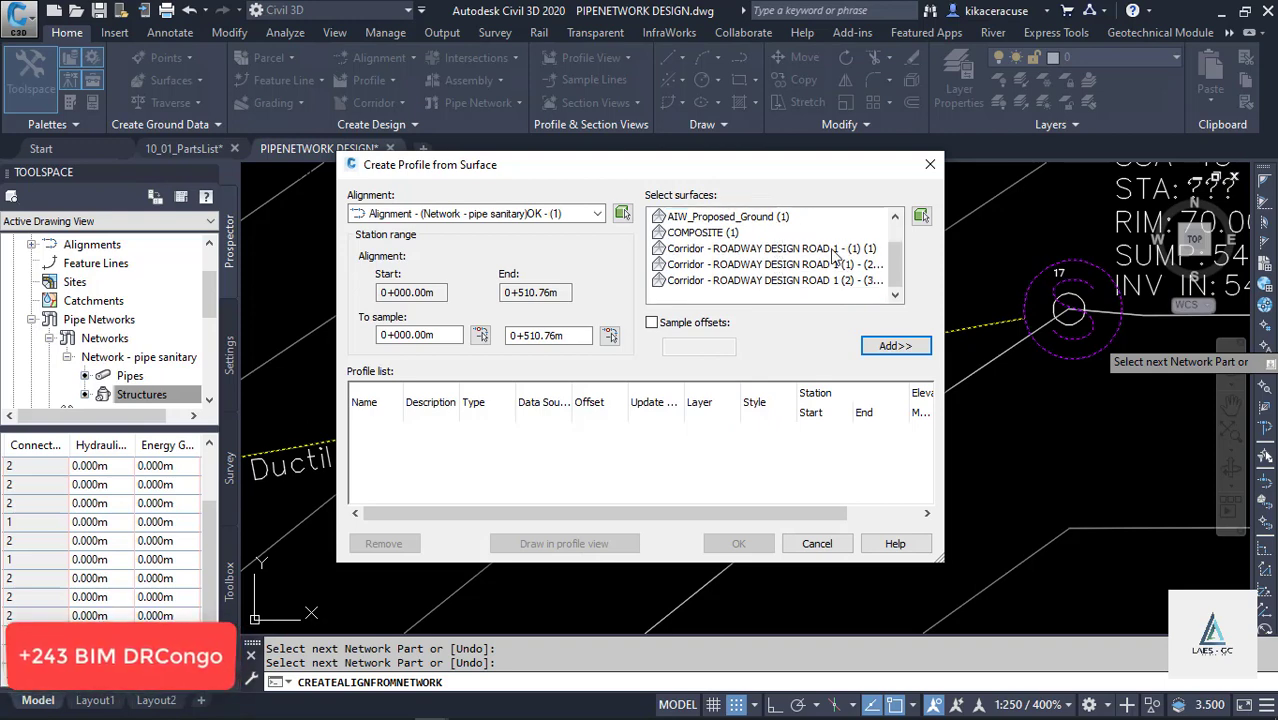
scroll(835, 257, "up", 1)
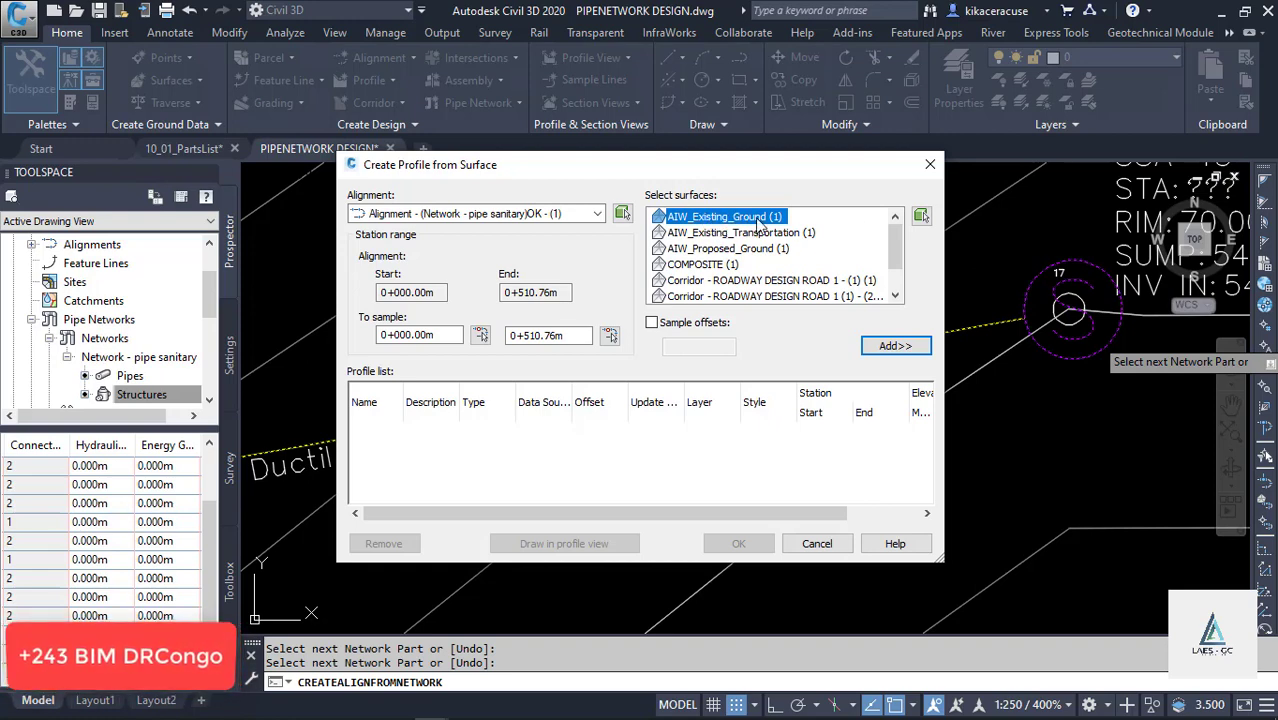
scroll(760, 225, "down", 1)
scroll(767, 226, "up", 1)
scroll(783, 233, "down", 1)
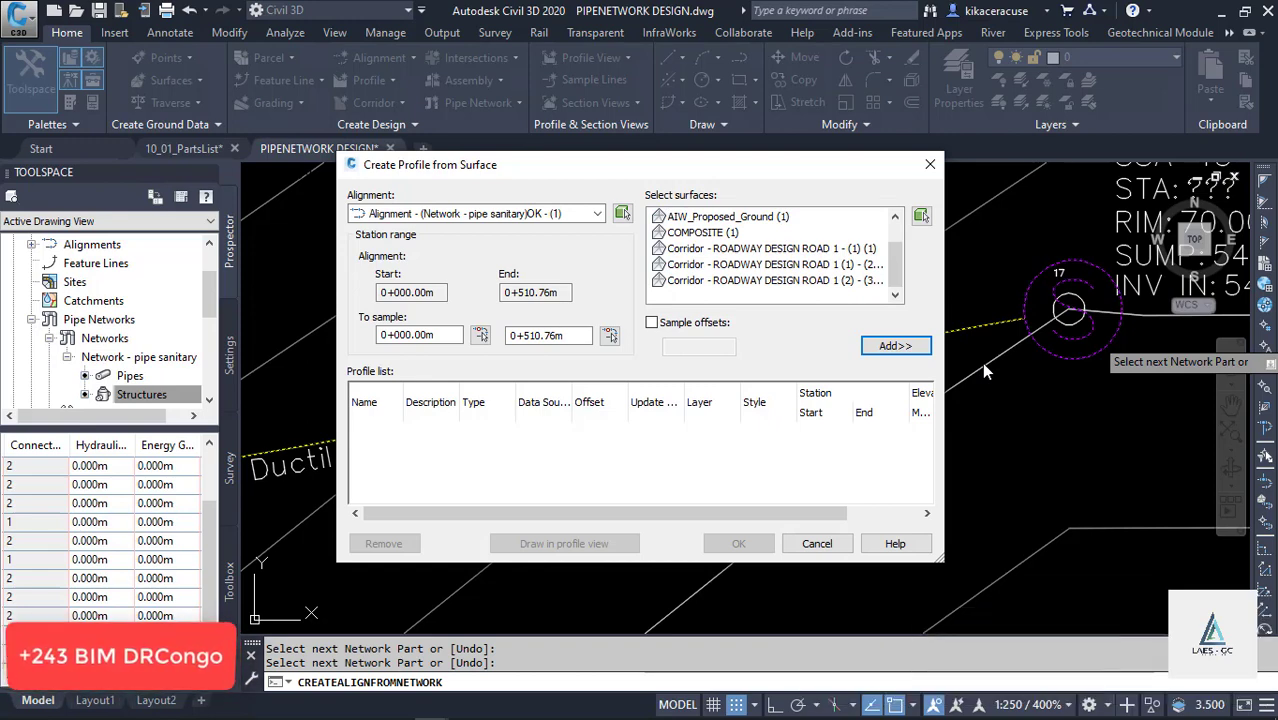
scroll(710, 246, "up", 1)
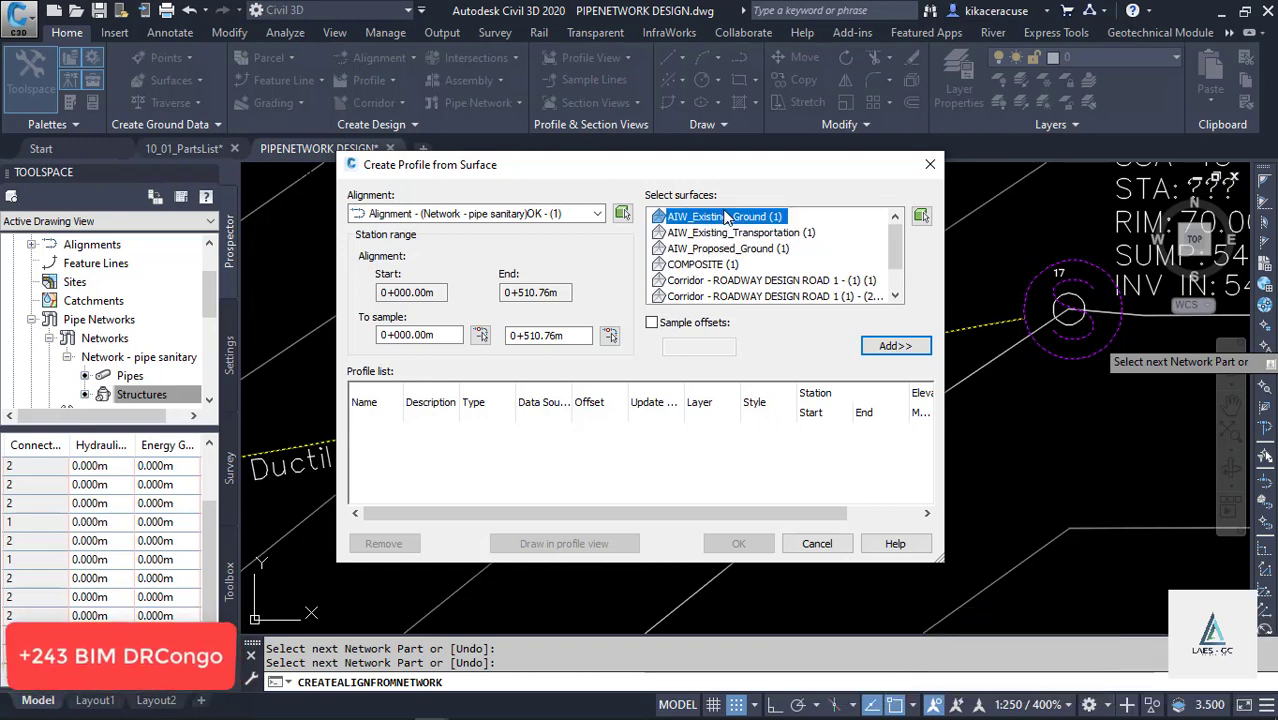
scroll(773, 256, "down", 1)
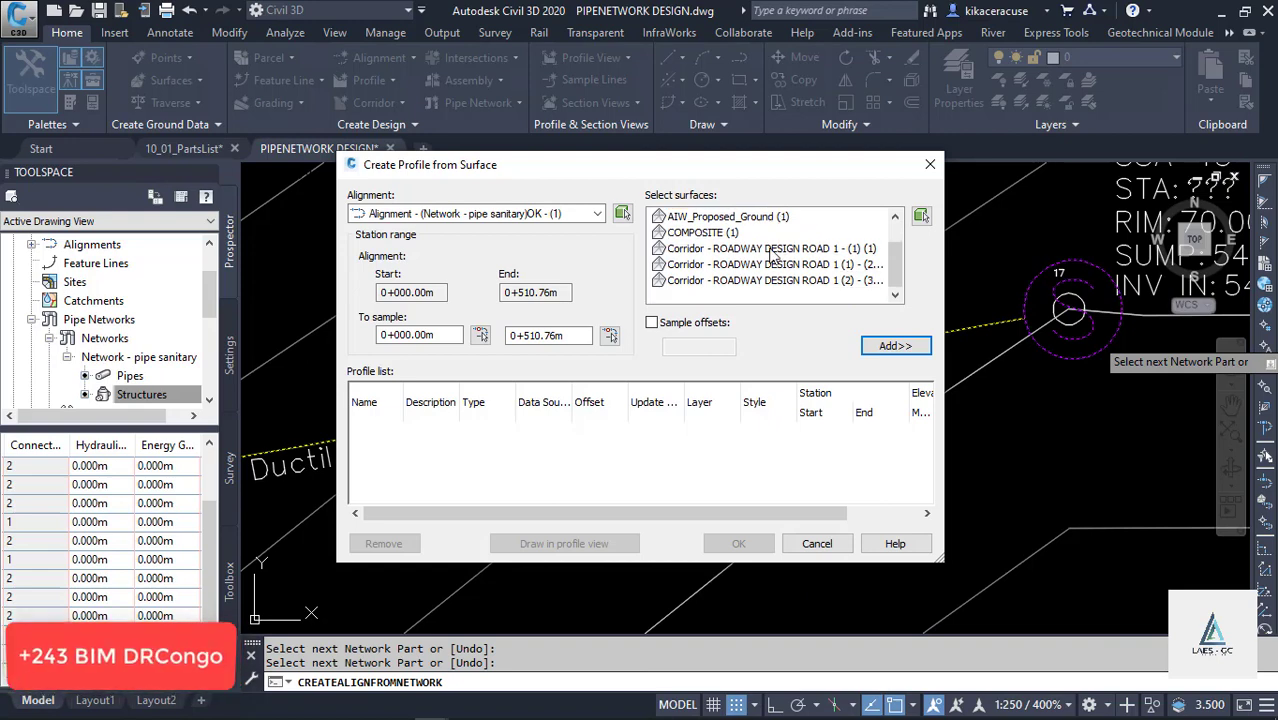
left_click_drag(710, 256, 708, 283)
scroll(762, 285, "up", 1)
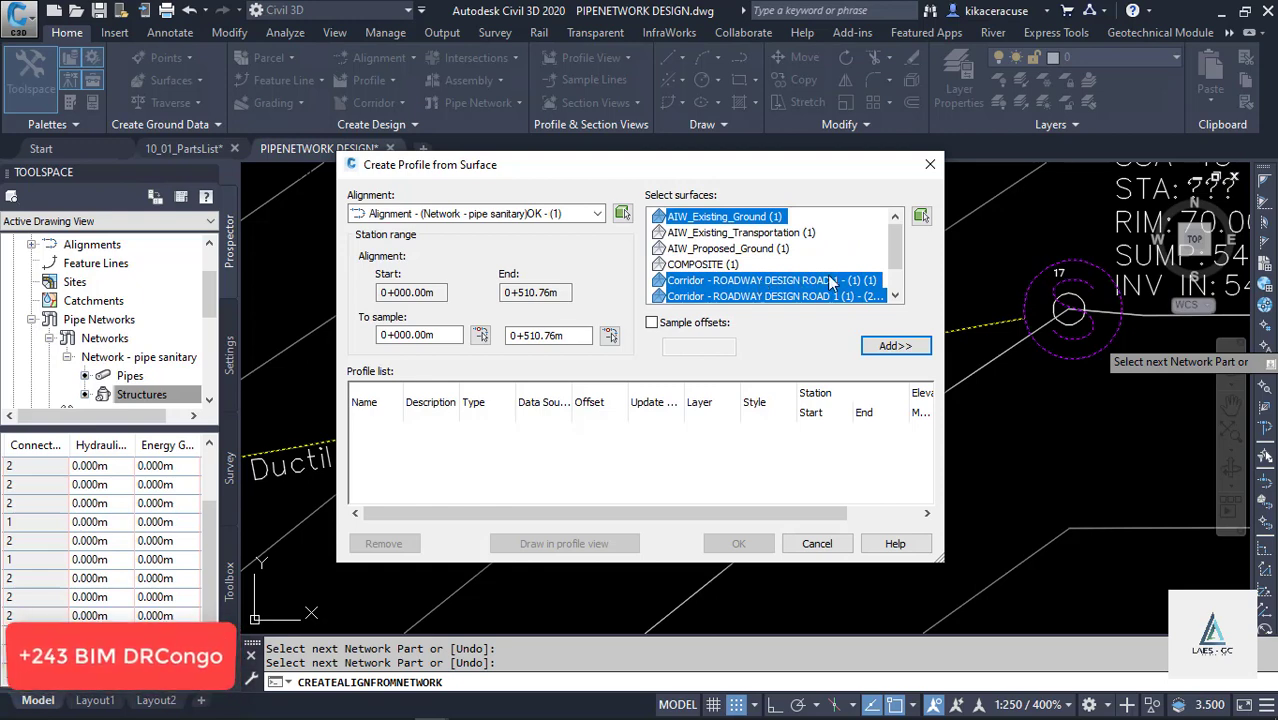
left_click(893, 347)
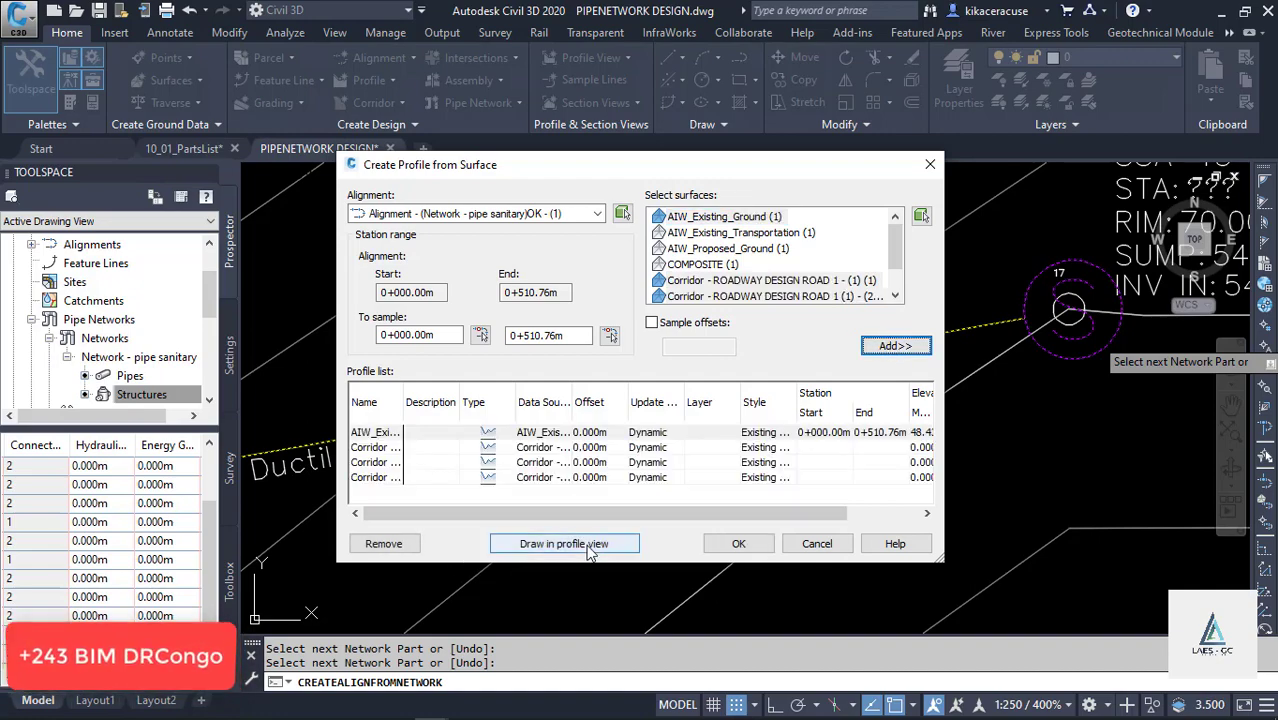
Start a profile view for the sampled profiles, accepting the default general, station range and view height settings
left_click(588, 547)
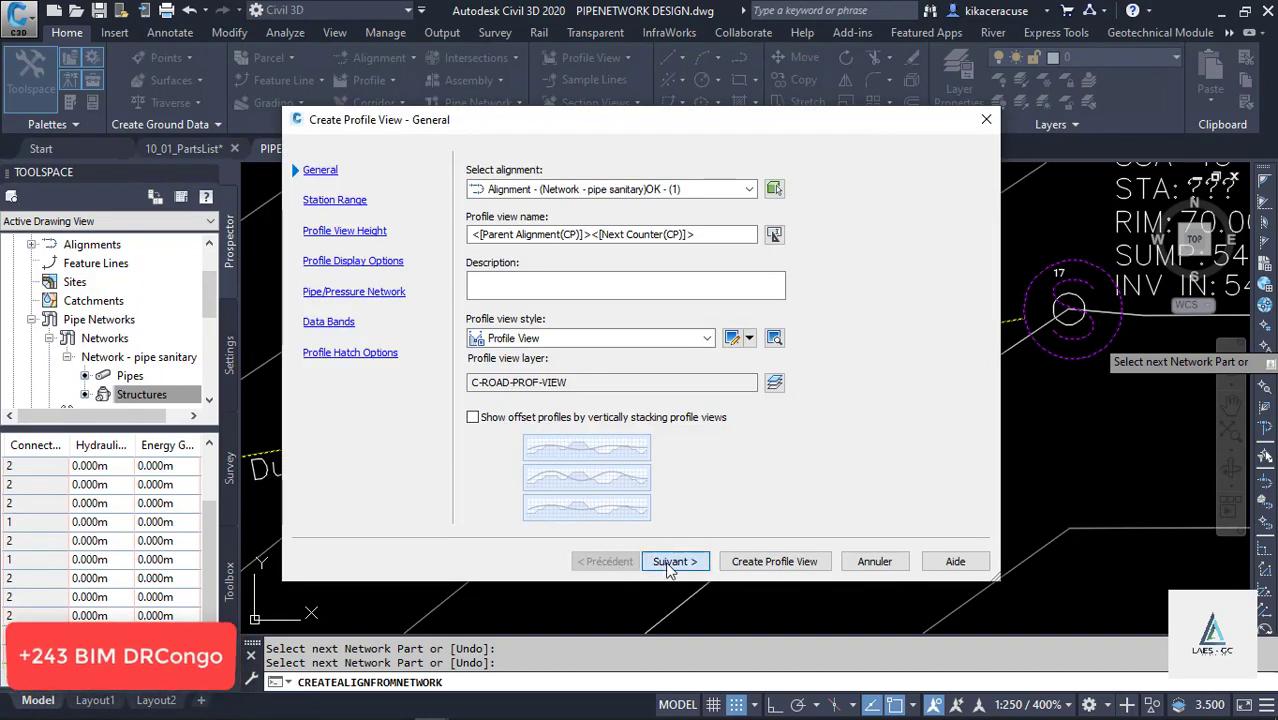
left_click(667, 563)
left_click(667, 563)
left_click(667, 563)
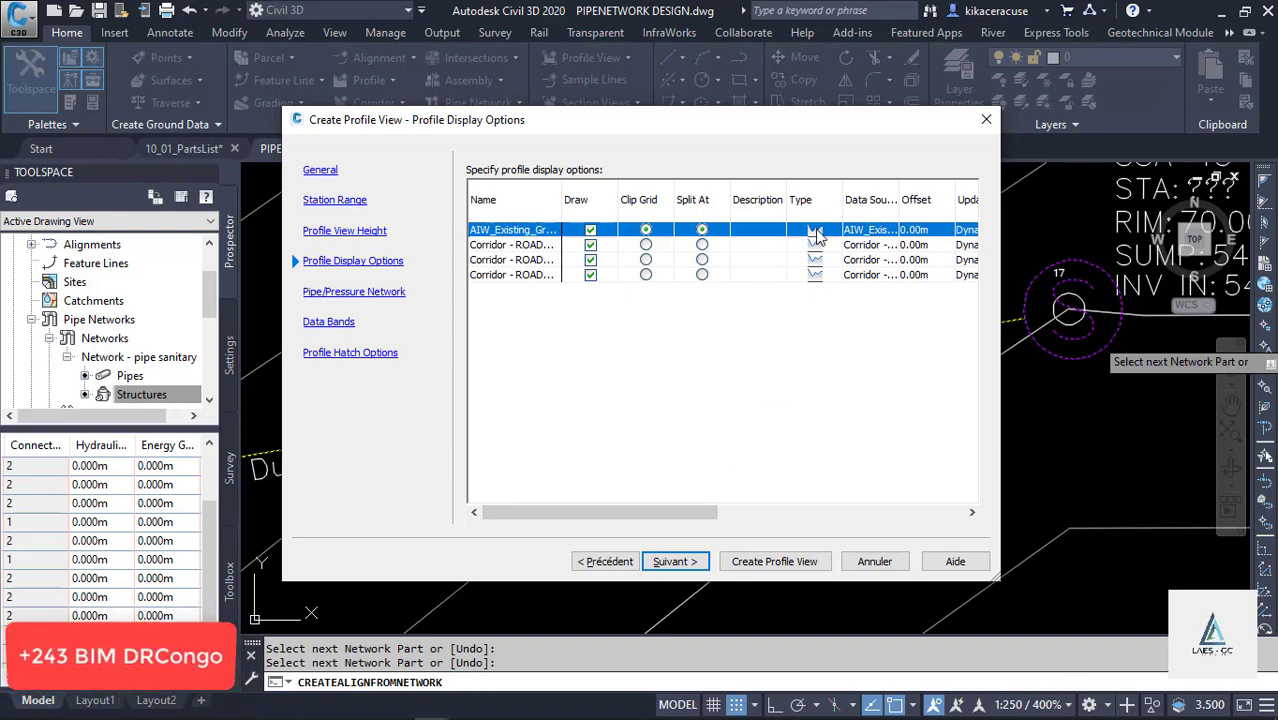
Assign the red C-ANNO-TABL layer to the AIW_Existing_Ground profile in the profile display options
left_click_drag(678, 507, 753, 514)
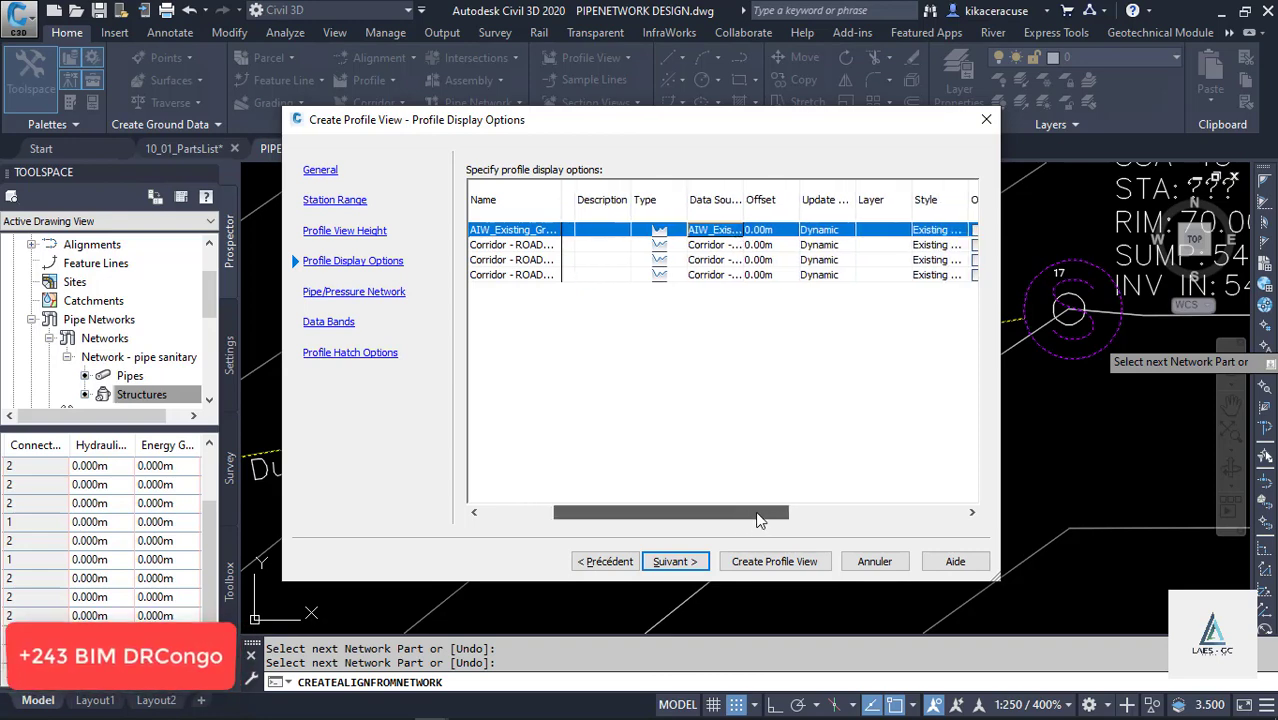
left_click(878, 232)
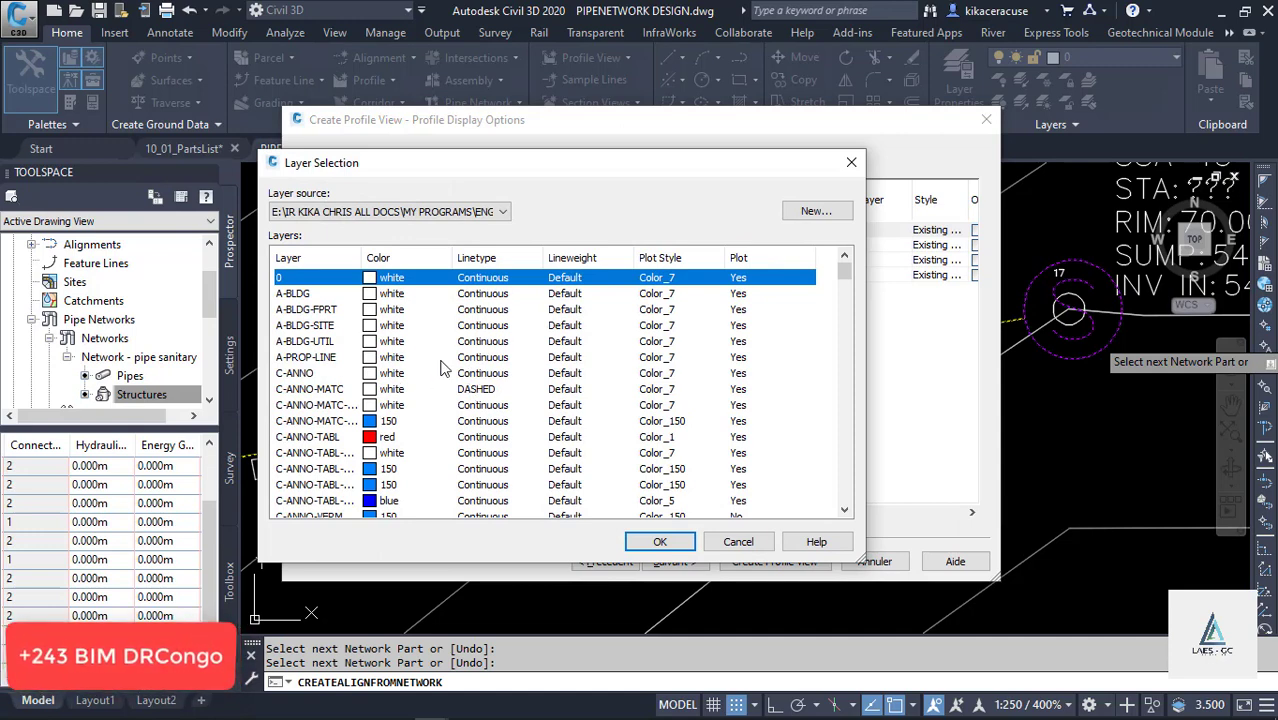
left_click(369, 441)
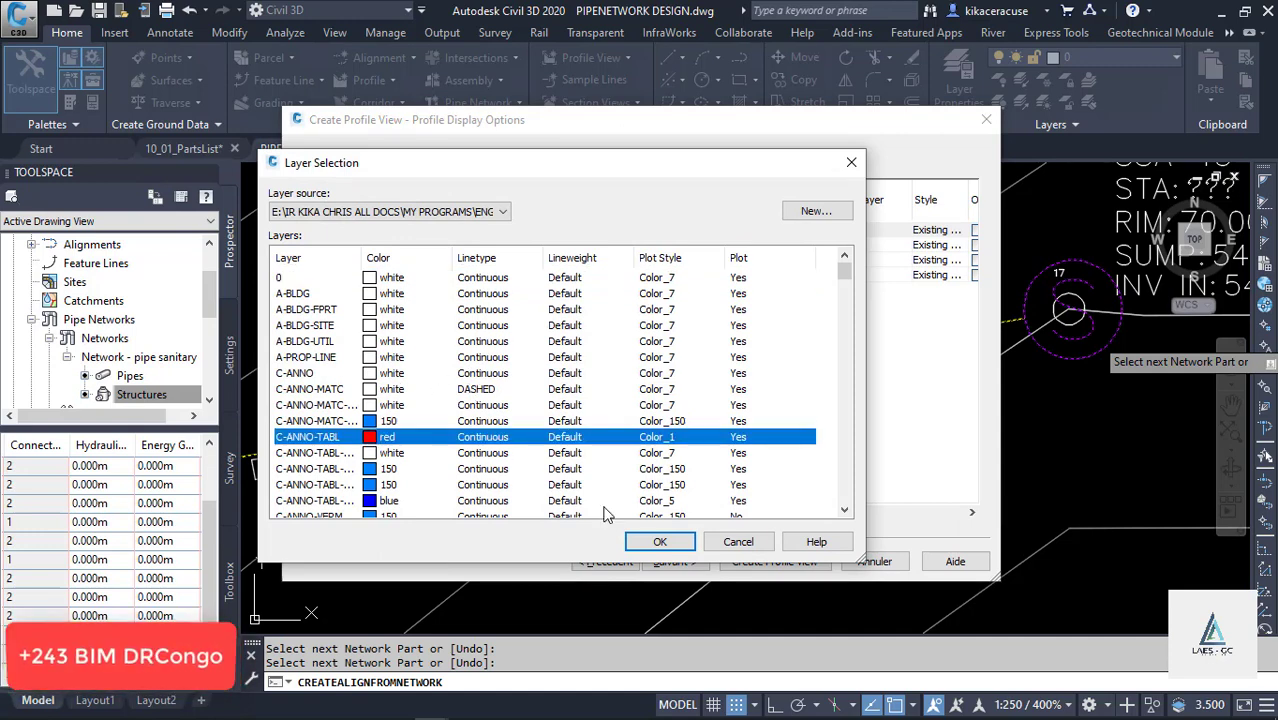
left_click(657, 541)
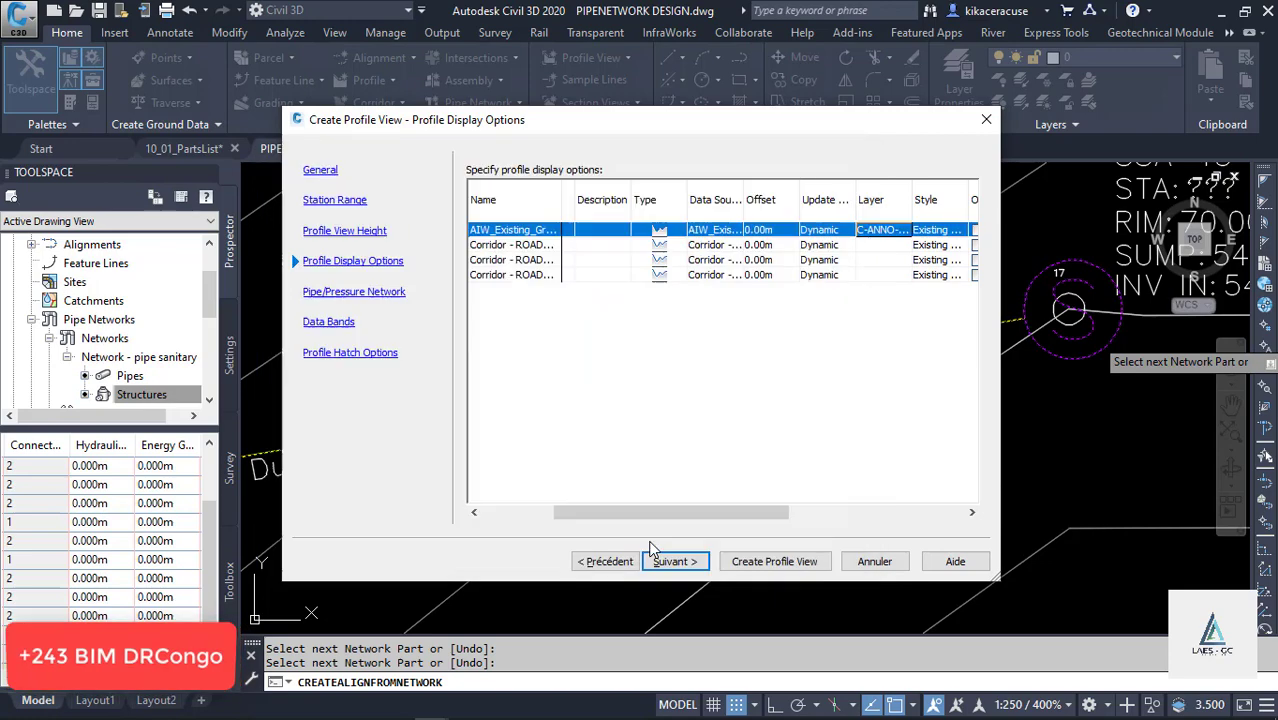
Assign the C-HYDR-CTCH layer with color 30 to the first corridor profile
left_click(825, 260)
left_click(896, 246)
left_click(896, 246)
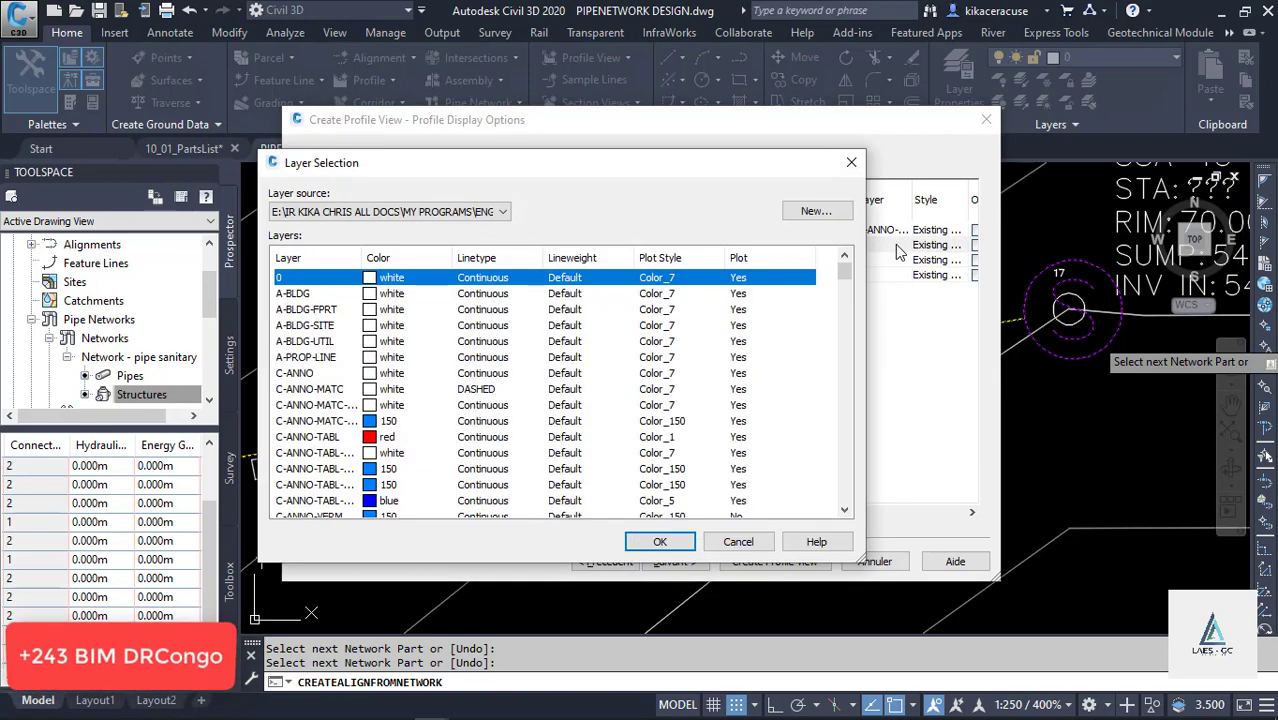
scroll(450, 410, "down", 4)
left_click(388, 456)
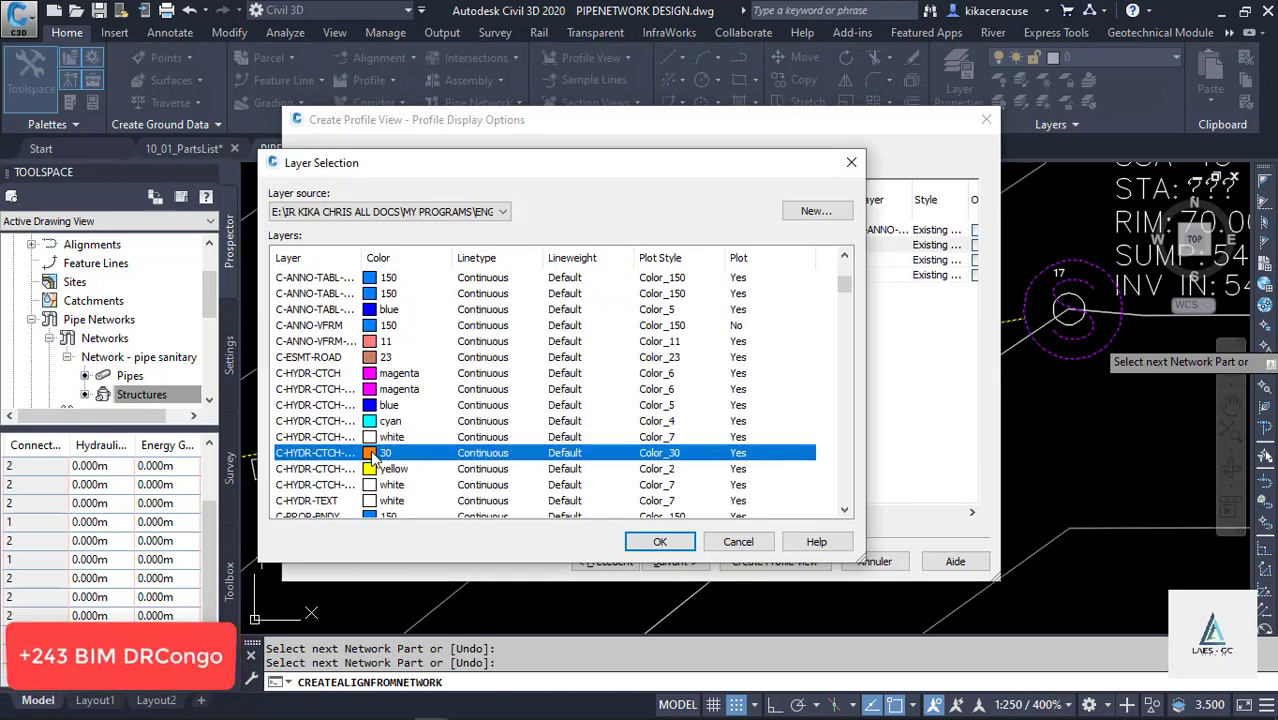
left_click(655, 542)
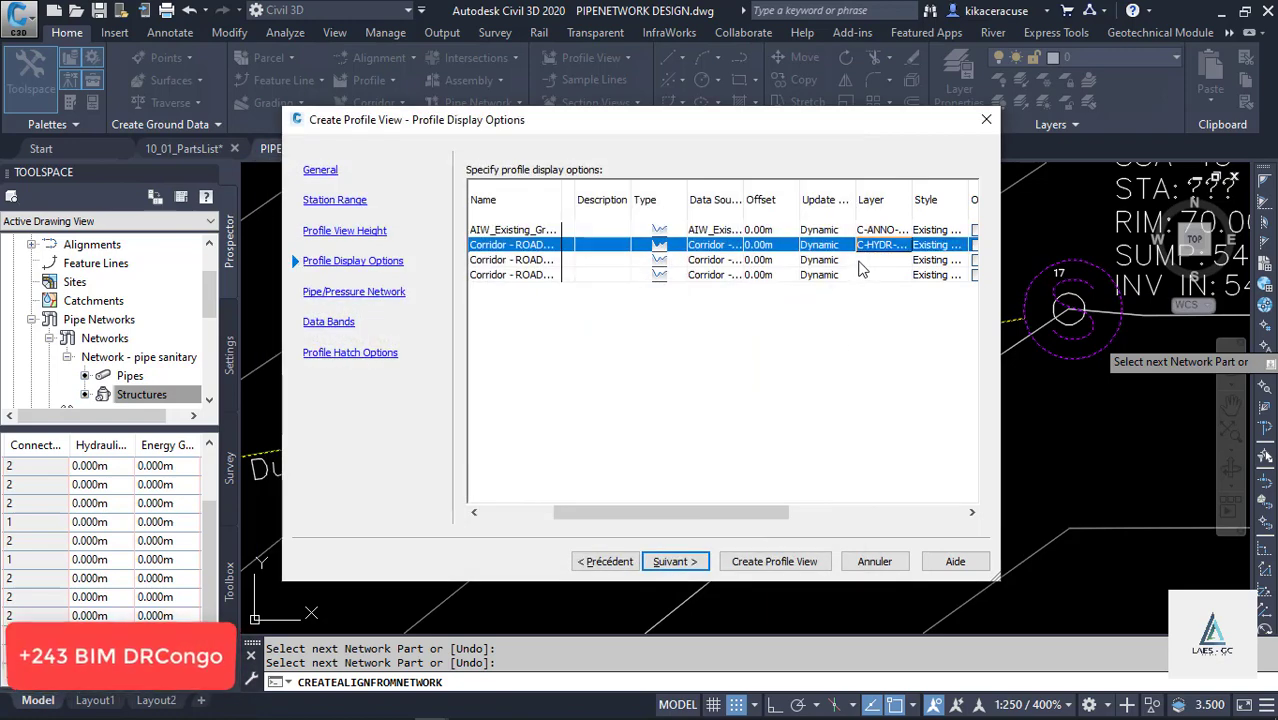
Assign the yellow C-HYDR-CTCH layer to the second corridor profile
left_click(860, 262)
left_click(860, 262)
scroll(448, 467, "down", 10)
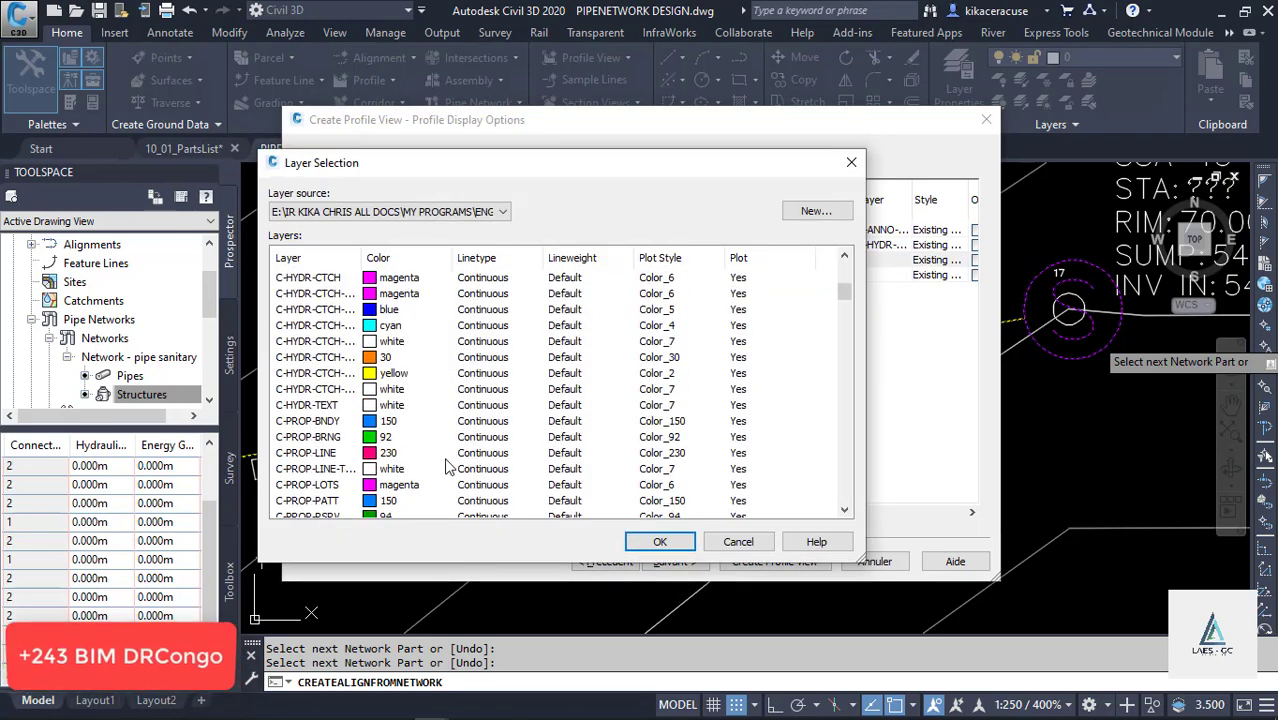
left_click(390, 374)
left_click(655, 541)
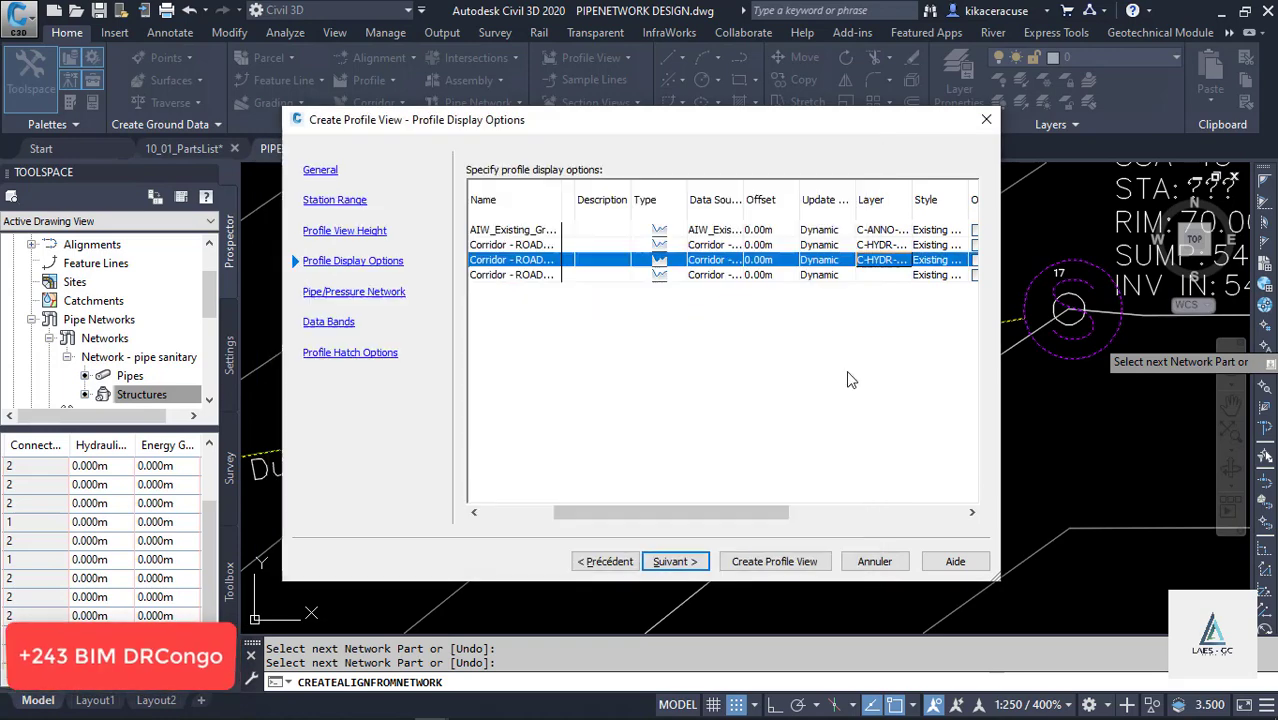
Assign the green C-PROP-BRNG layer to the third corridor profile and proceed to the pipe network settings
left_click(868, 275)
left_click(868, 275)
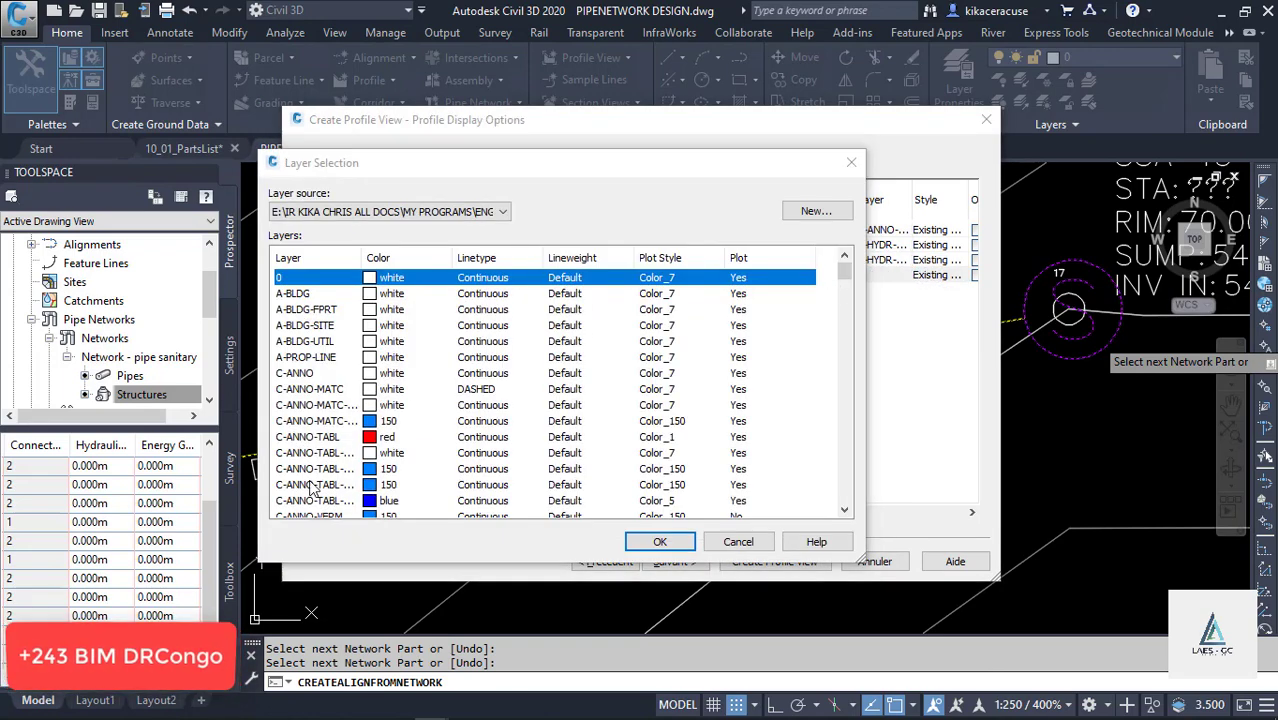
scroll(395, 465, "down", 10)
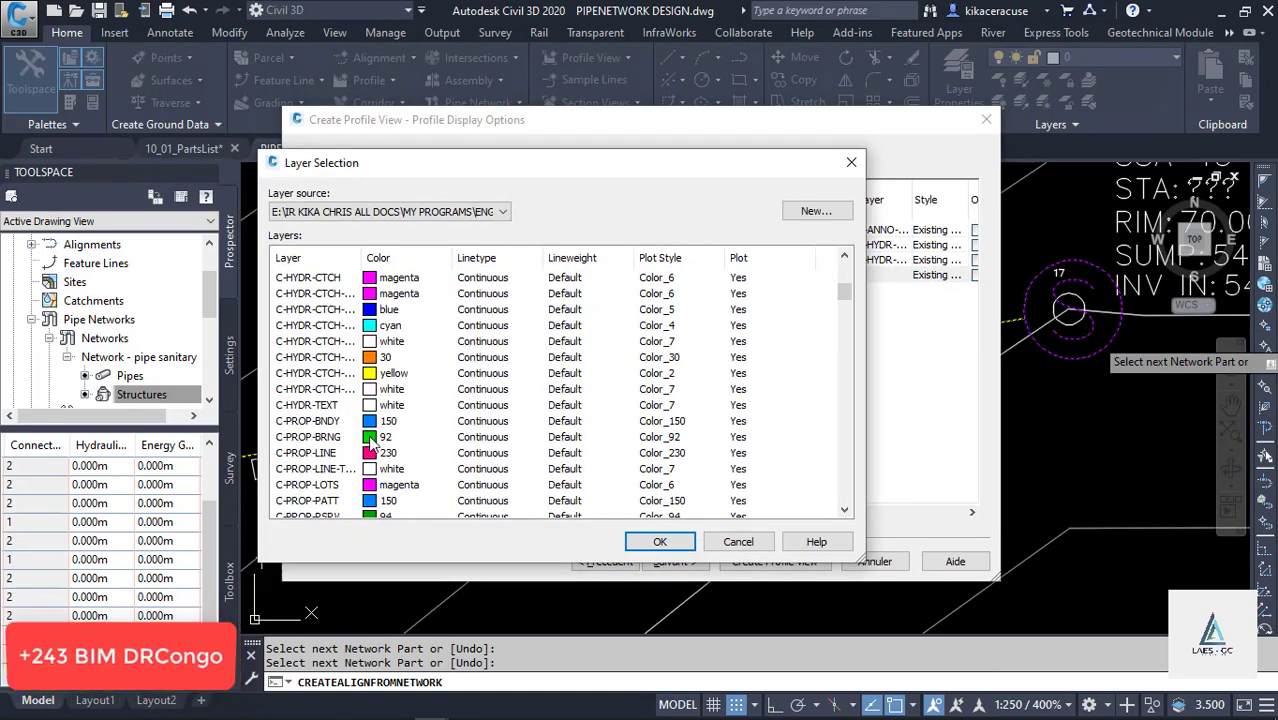
left_click(371, 442)
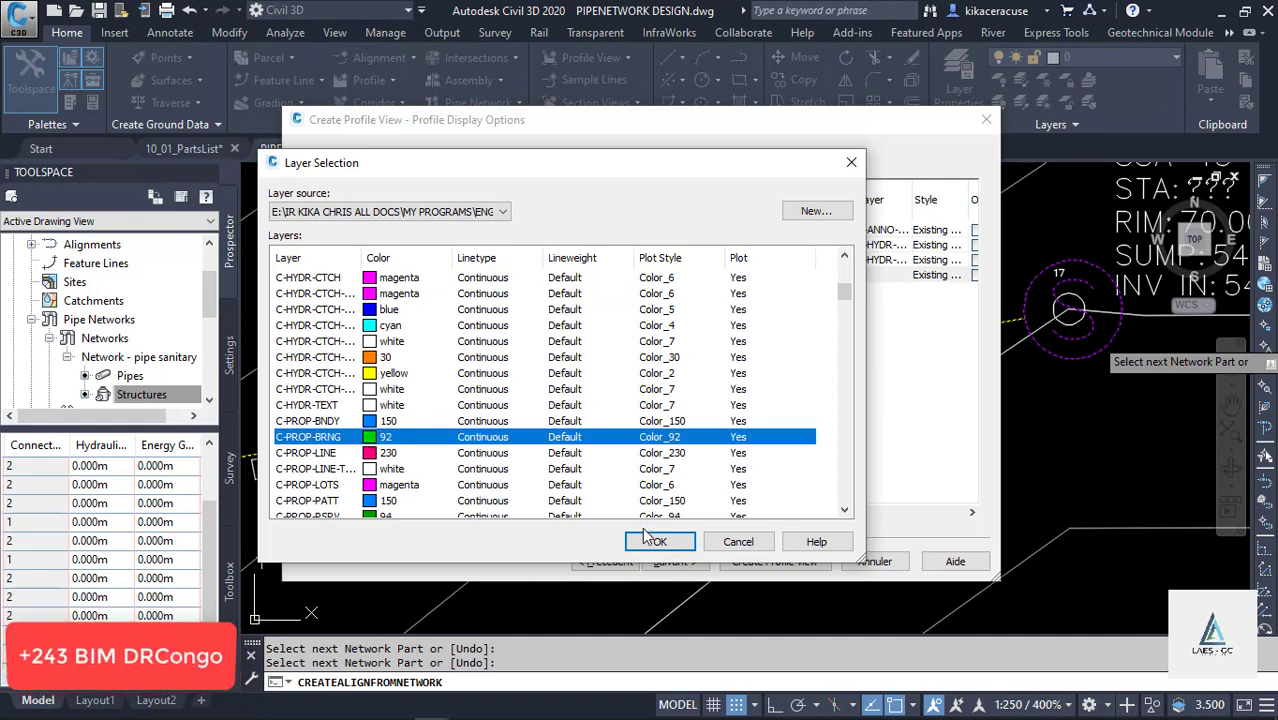
left_click(650, 541)
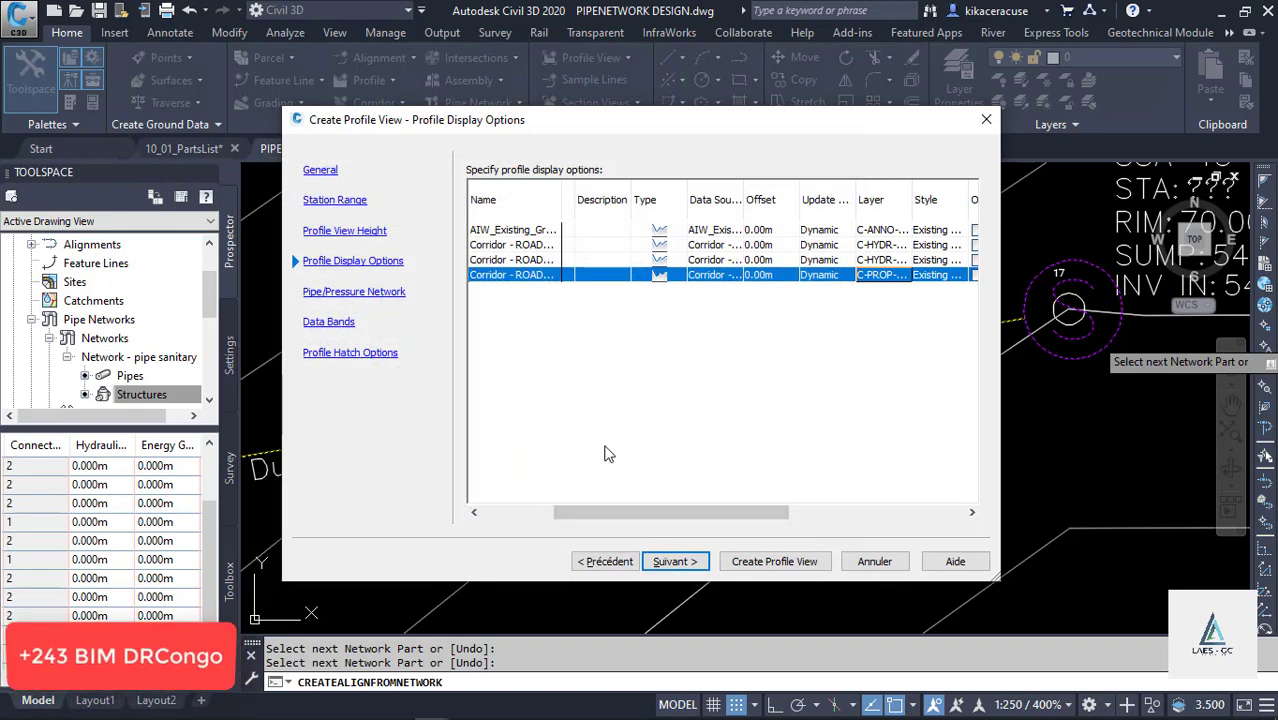
left_click(676, 561)
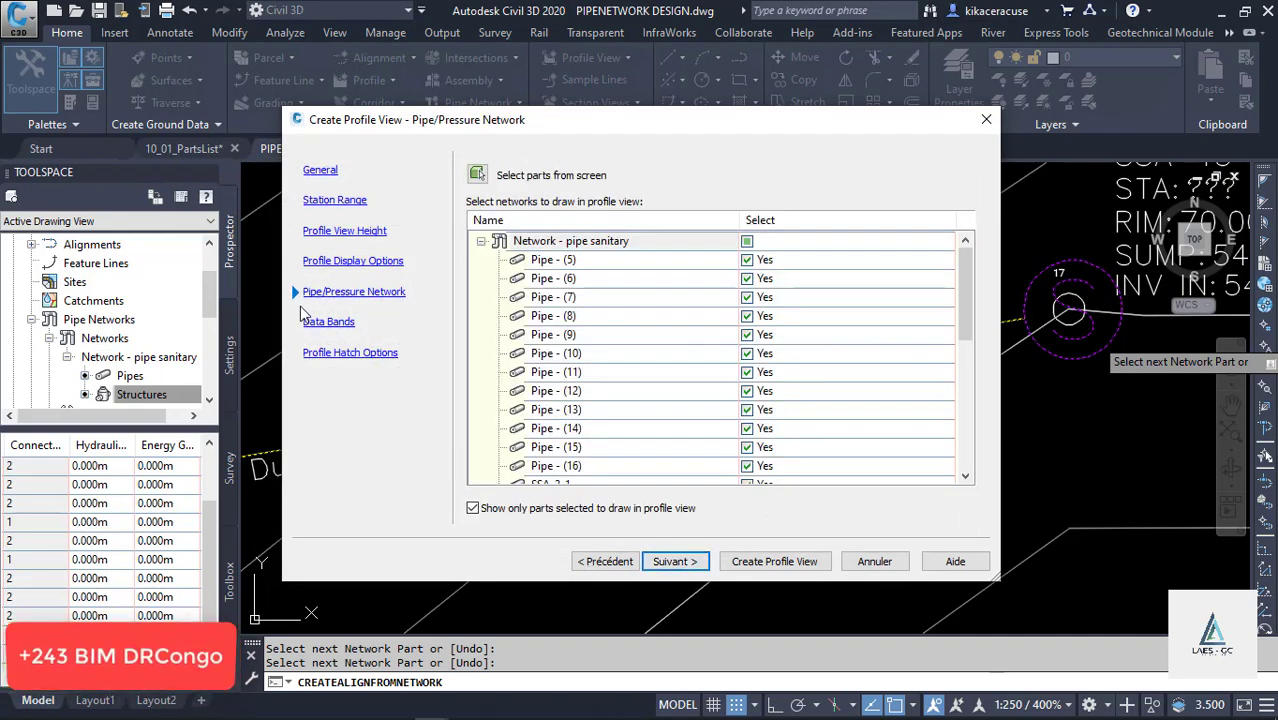
Create the profile view with the EG-FG Elevations and Stations band set and no hatching, placing it above the site surface
left_click(666, 562)
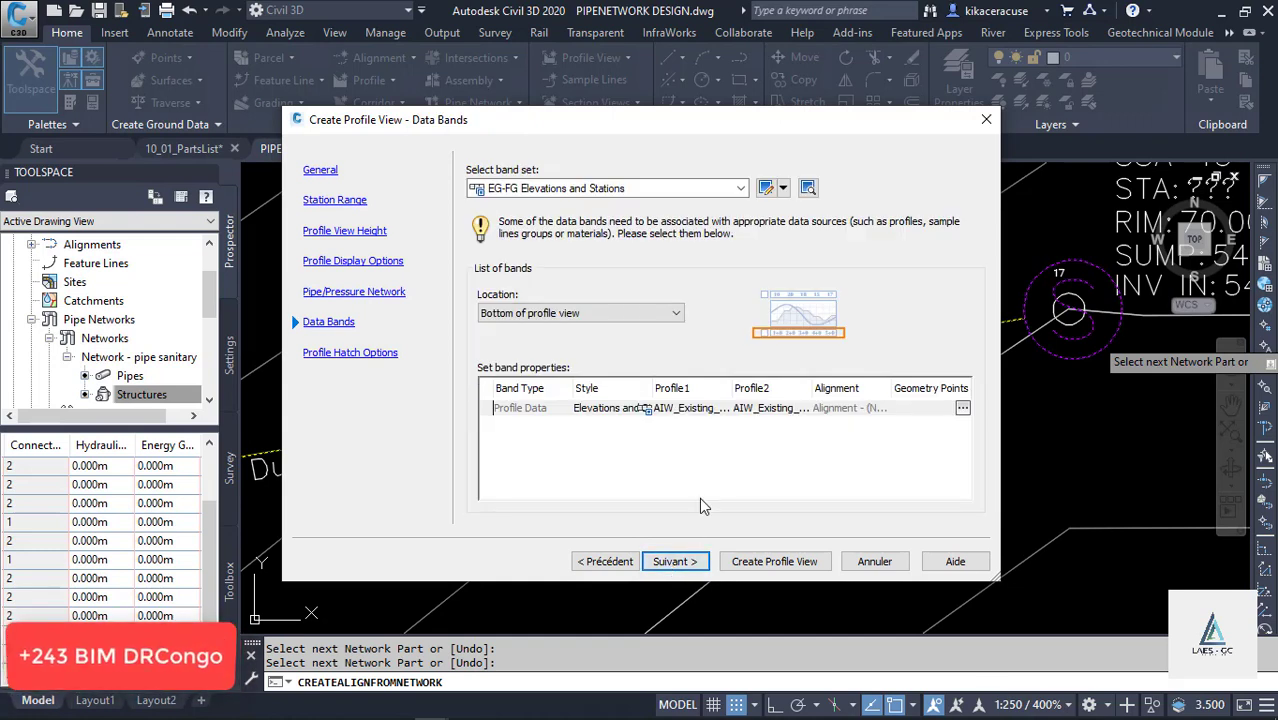
left_click(690, 563)
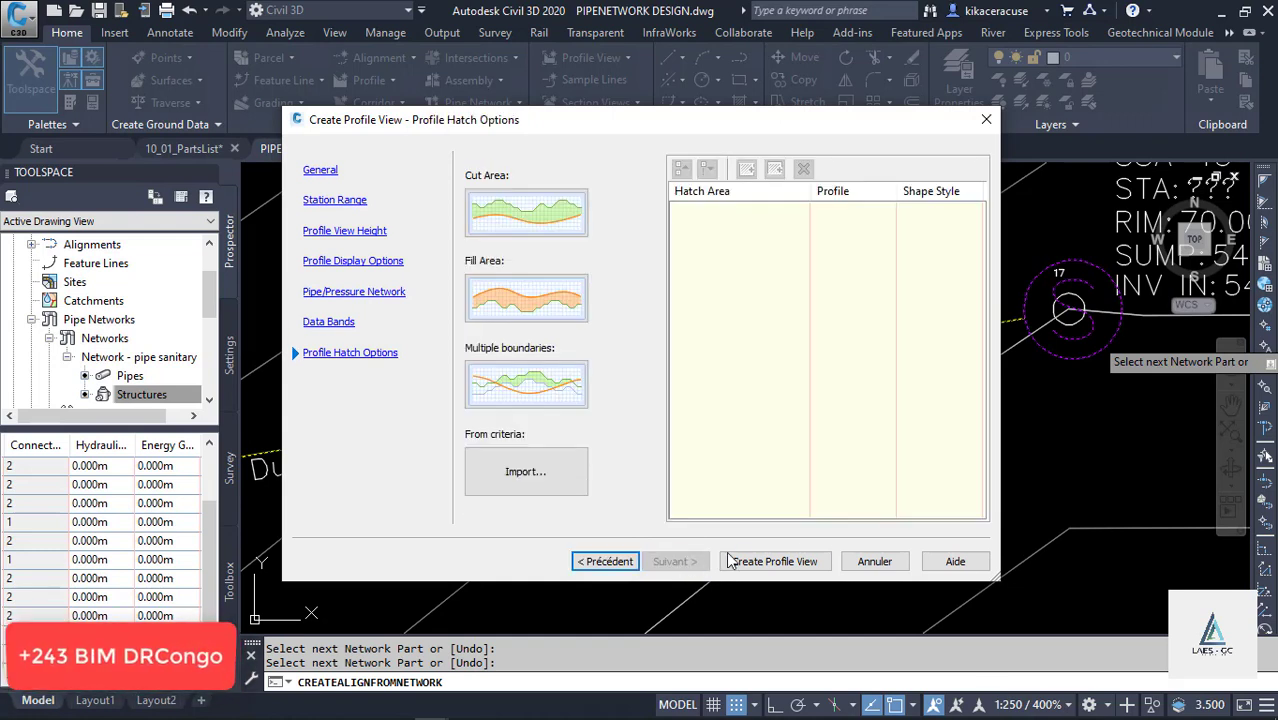
left_click(775, 561)
scroll(756, 565, "down", 3)
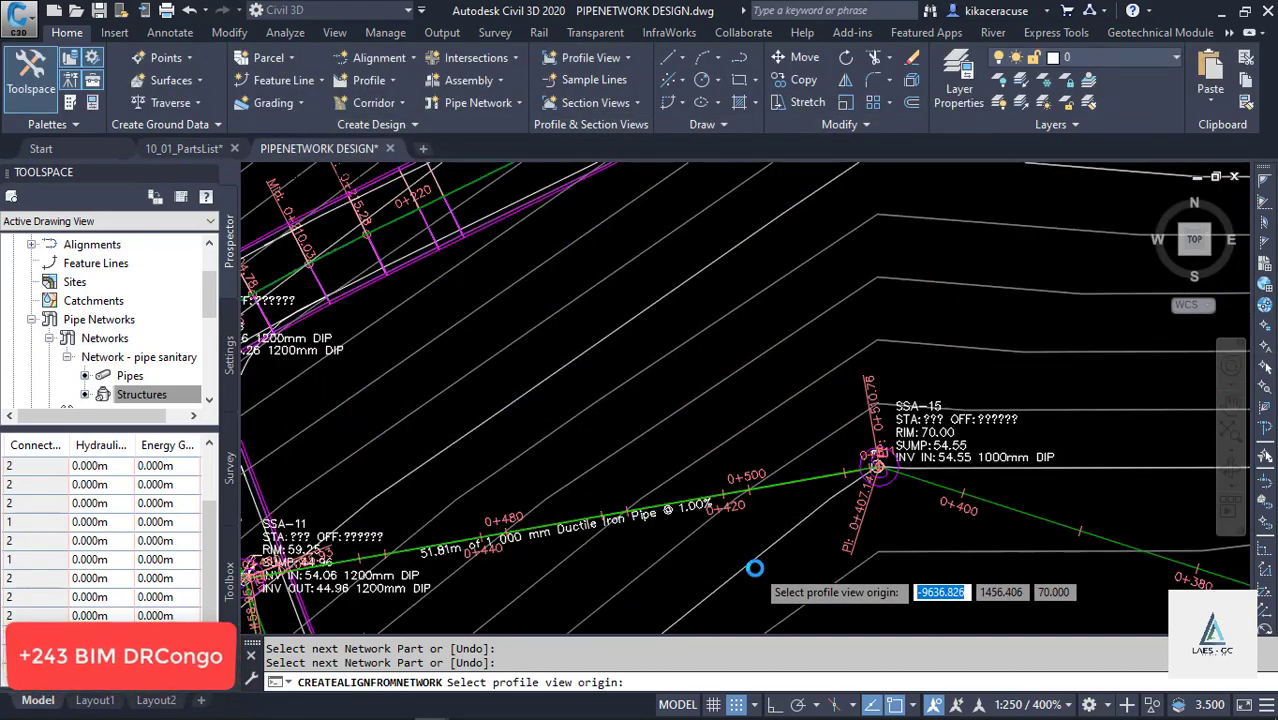
scroll(754, 566, "down", 5)
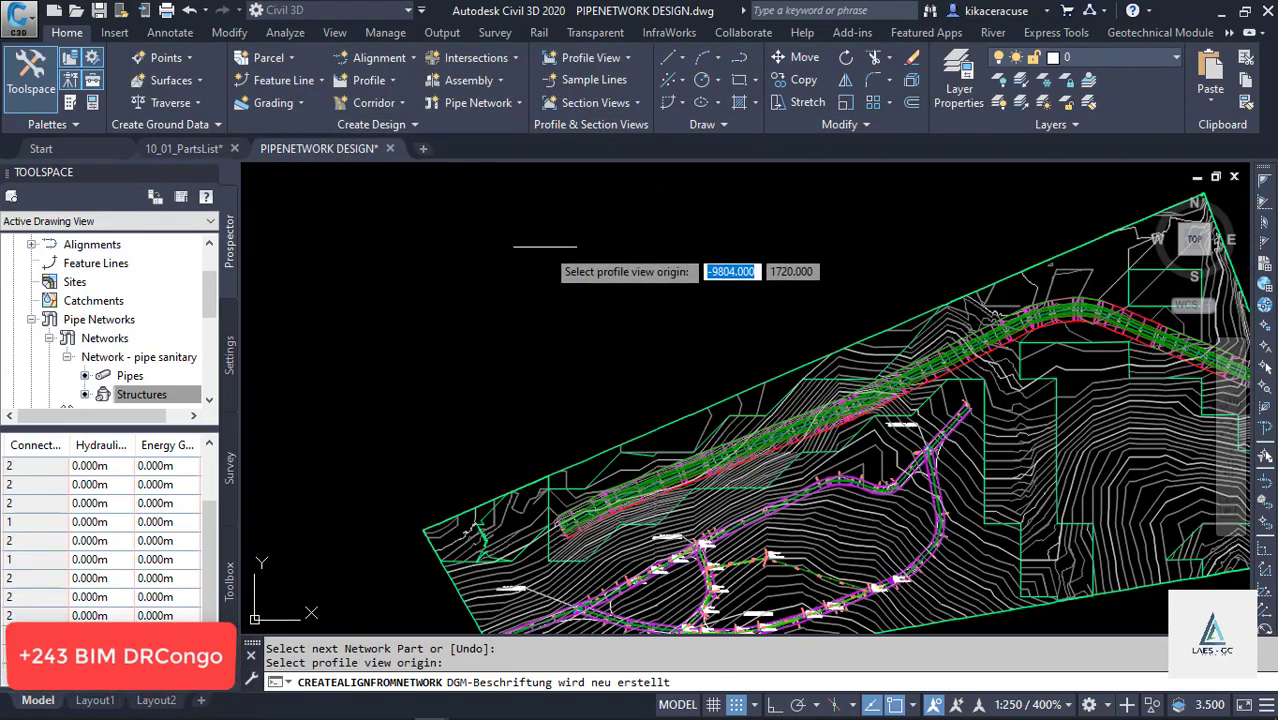
scroll(638, 320, "down", 4)
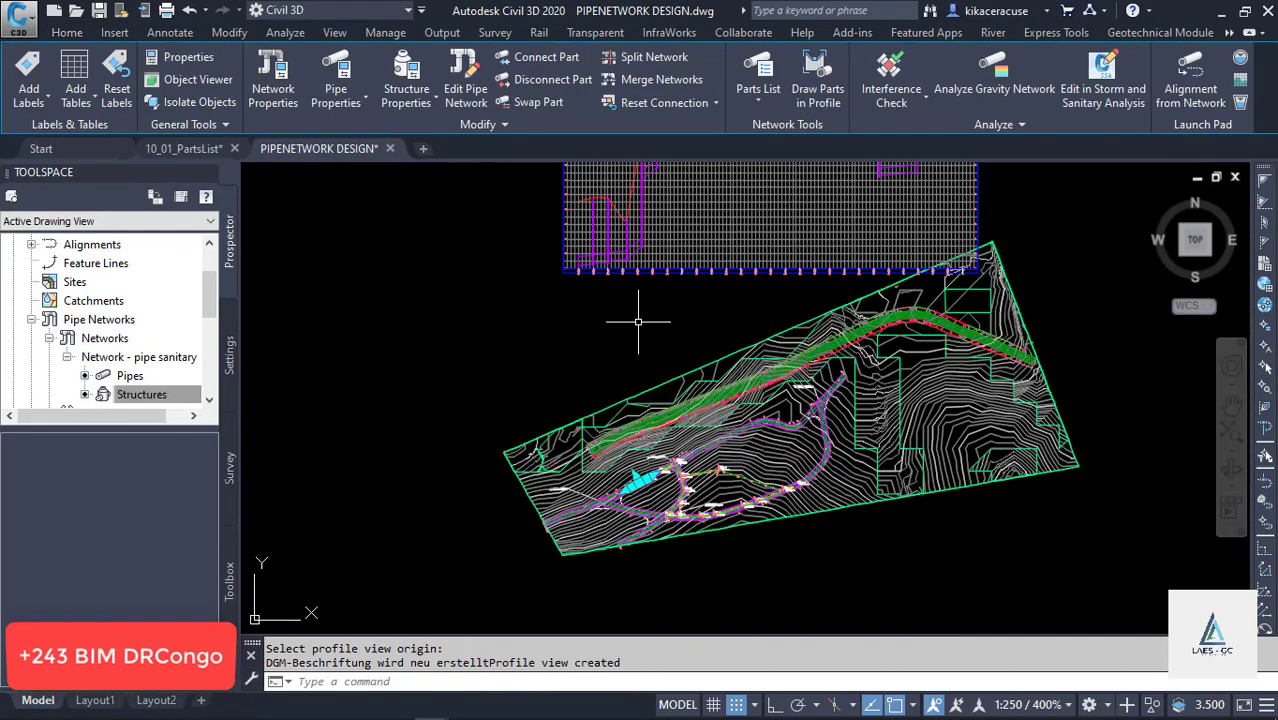
Examine the new profile view, comparing the manhole tops with the existing ground line
scroll(628, 296, "down", 2)
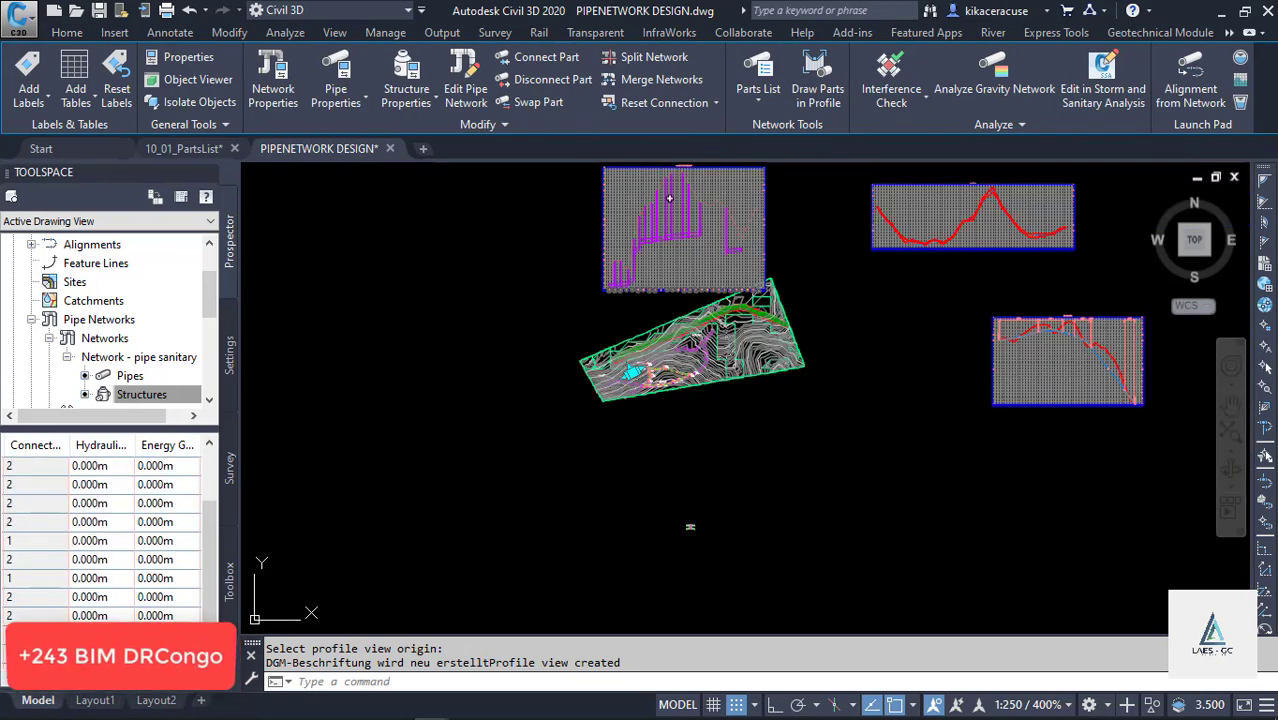
scroll(670, 198, "up", 6)
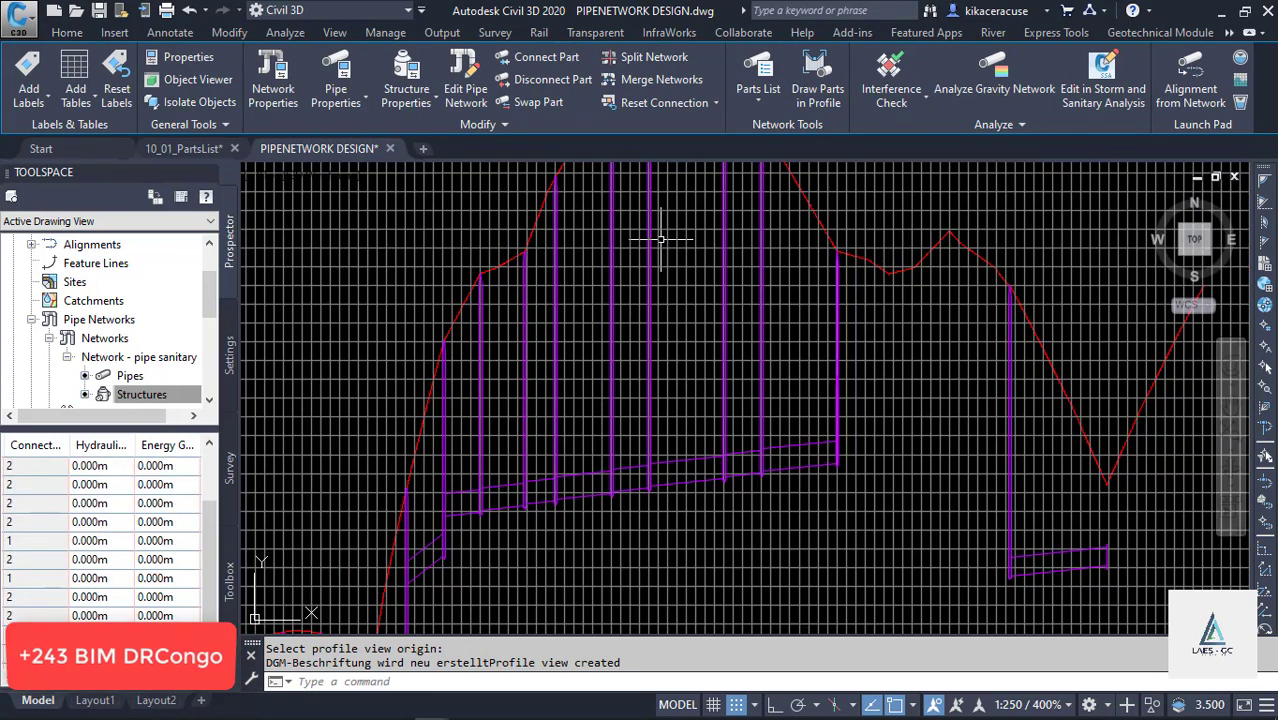
scroll(660, 240, "down", 1)
scroll(630, 243, "down", 1)
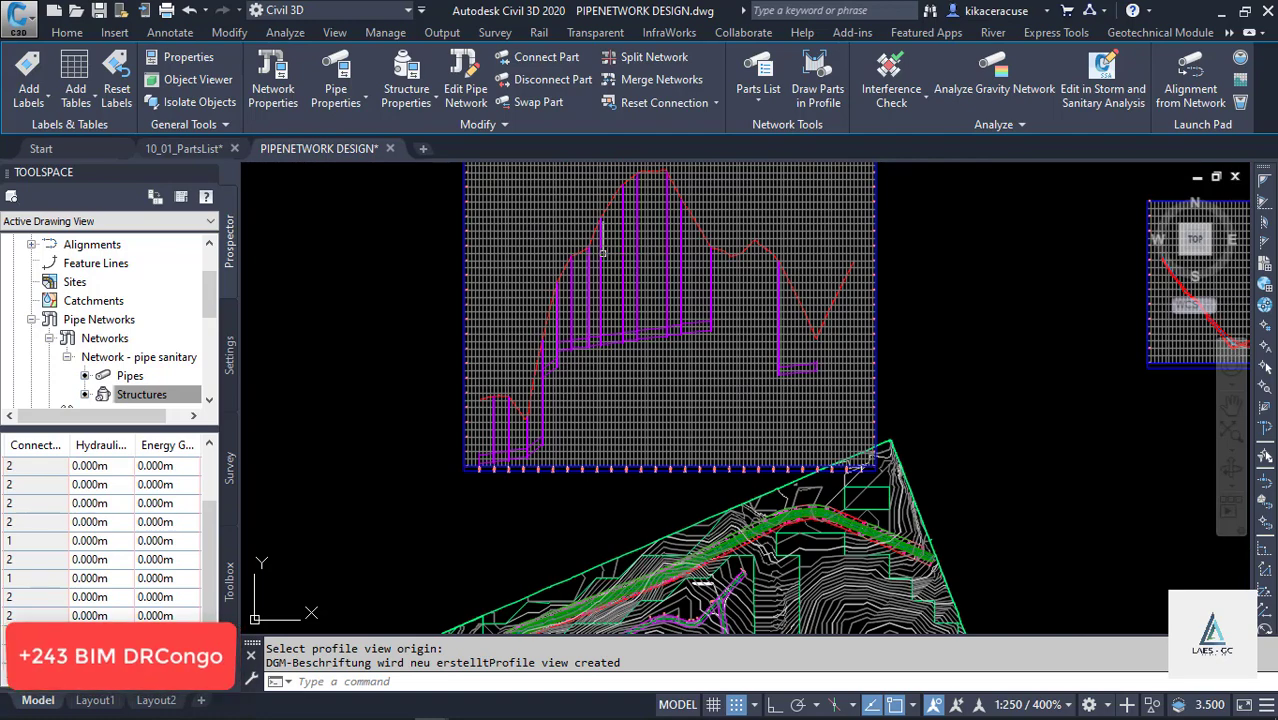
scroll(619, 190, "up", 5)
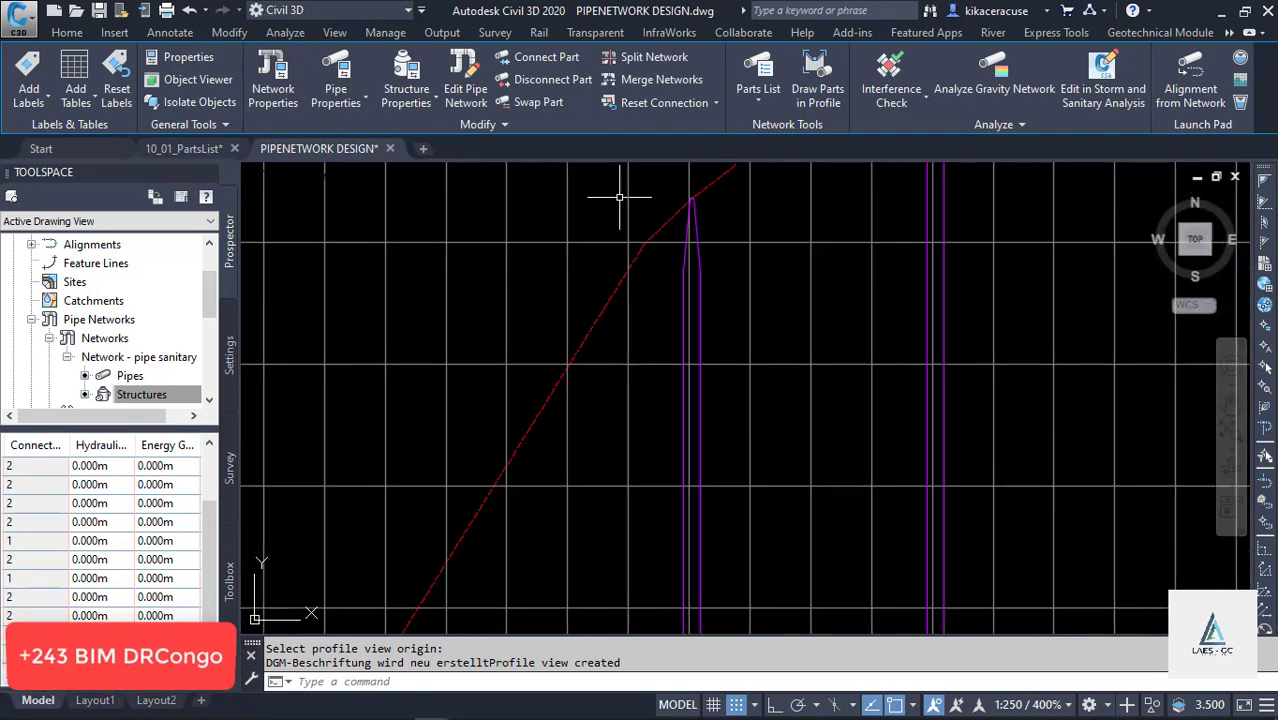
scroll(619, 197, "down", 4)
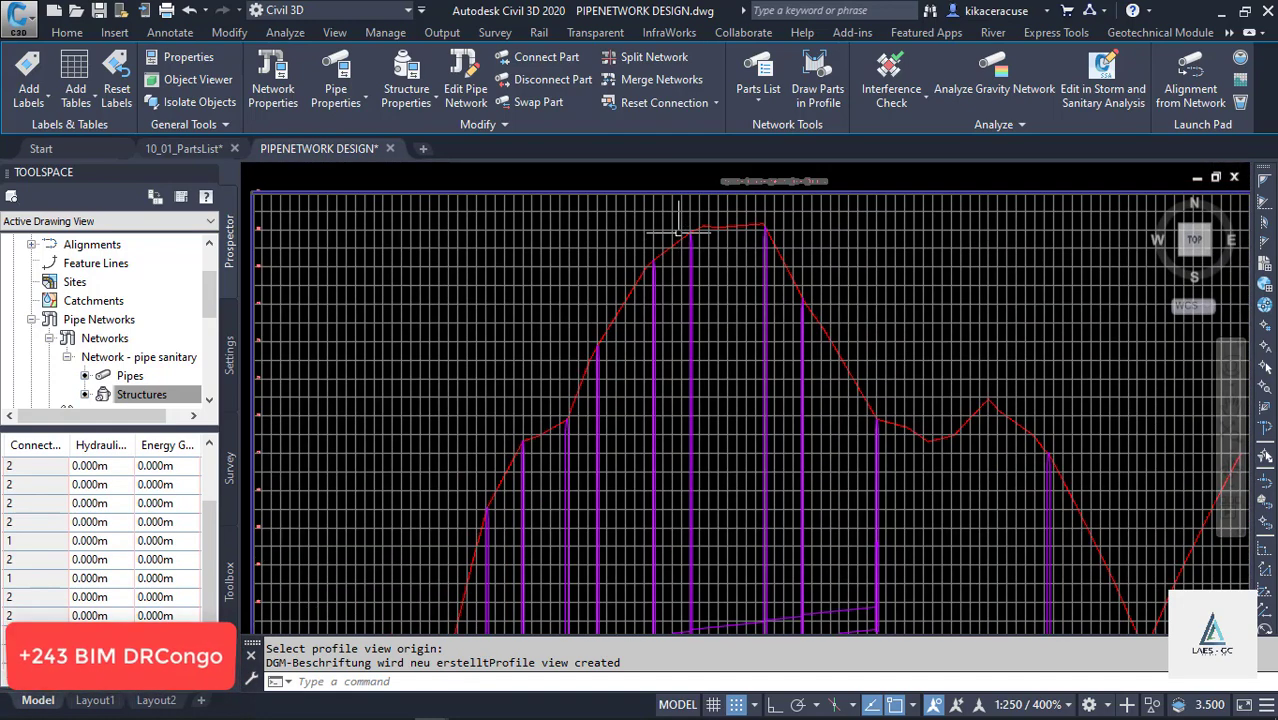
scroll(678, 232, "up", 5)
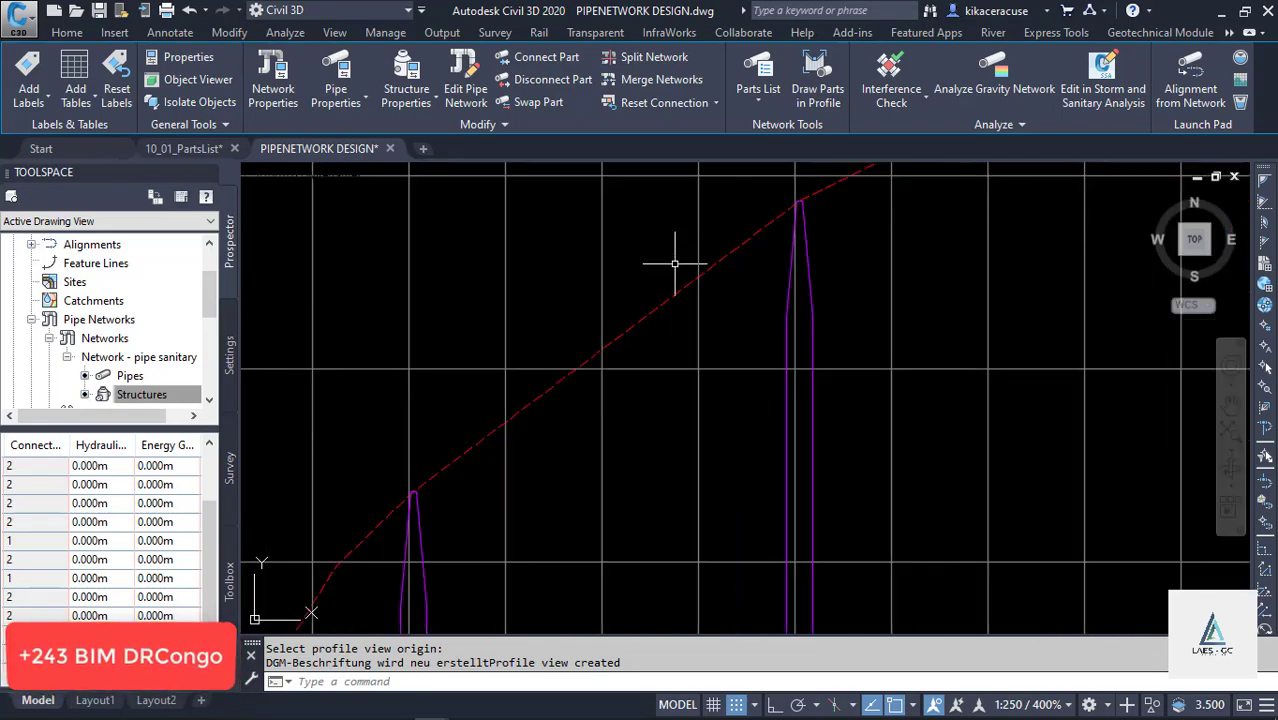
scroll(675, 263, "down", 8)
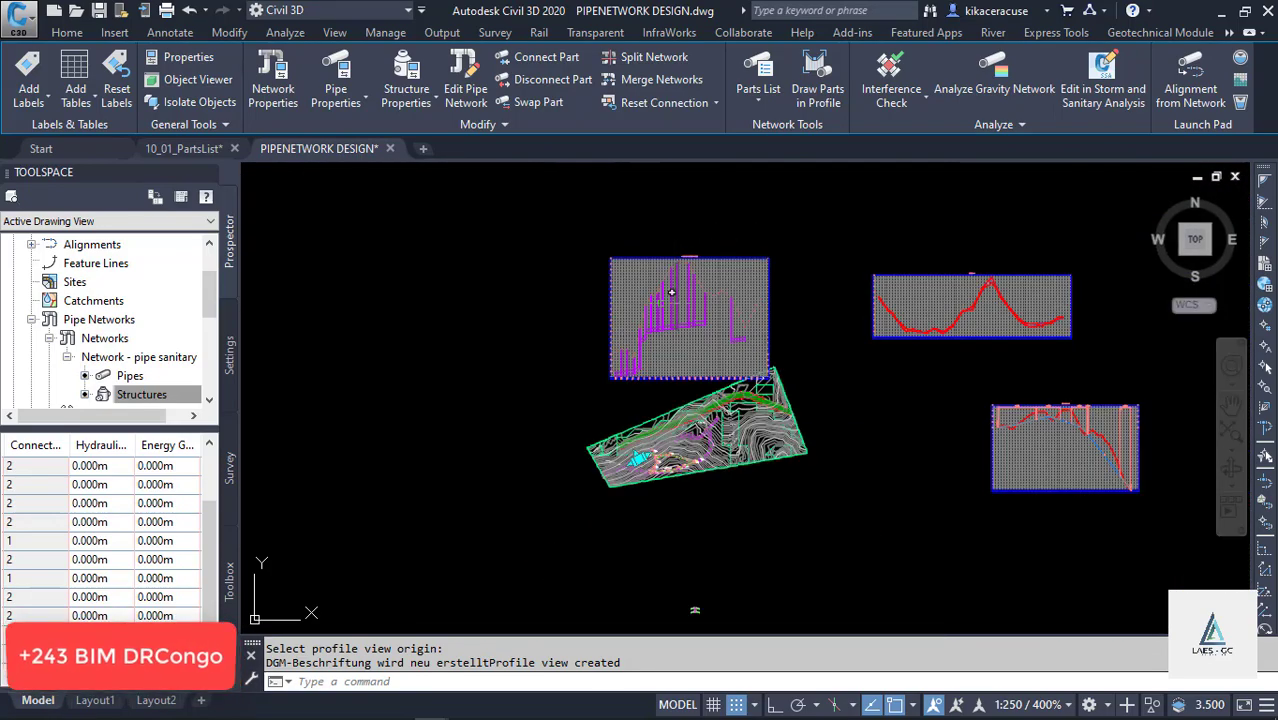
scroll(671, 292, "up", 8)
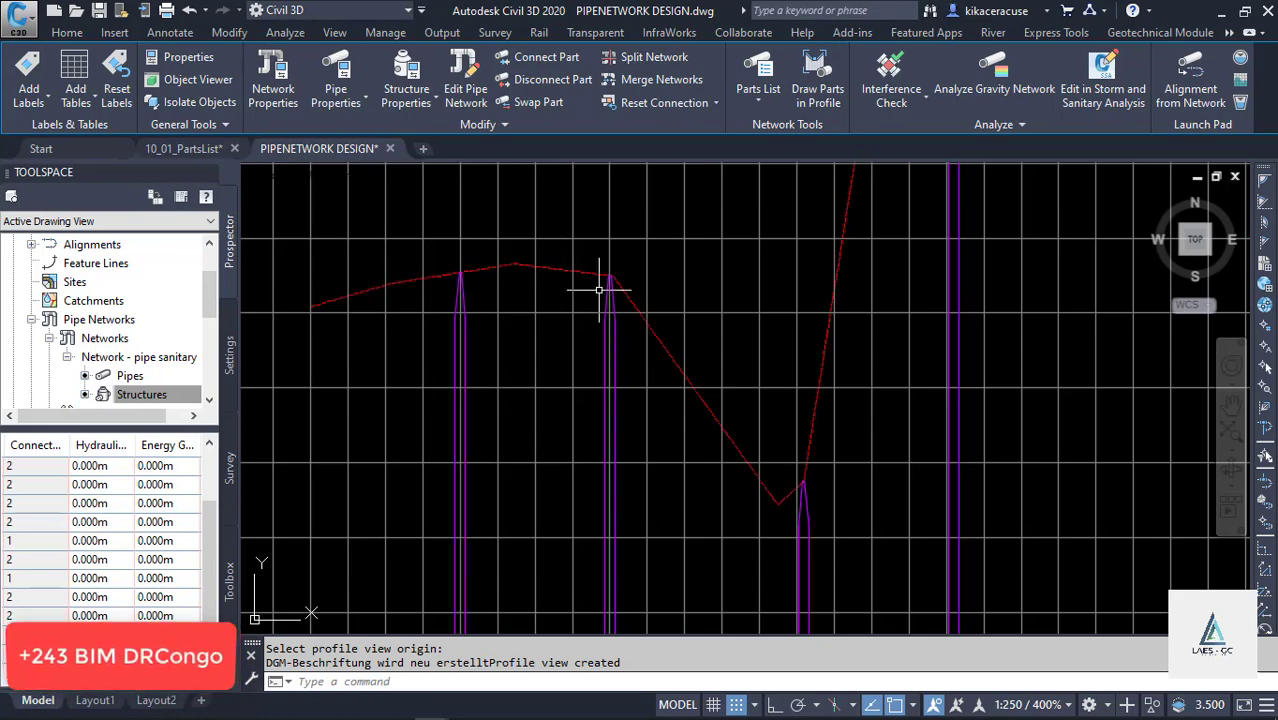
scroll(590, 285, "down", 3)
scroll(600, 290, "down", 3)
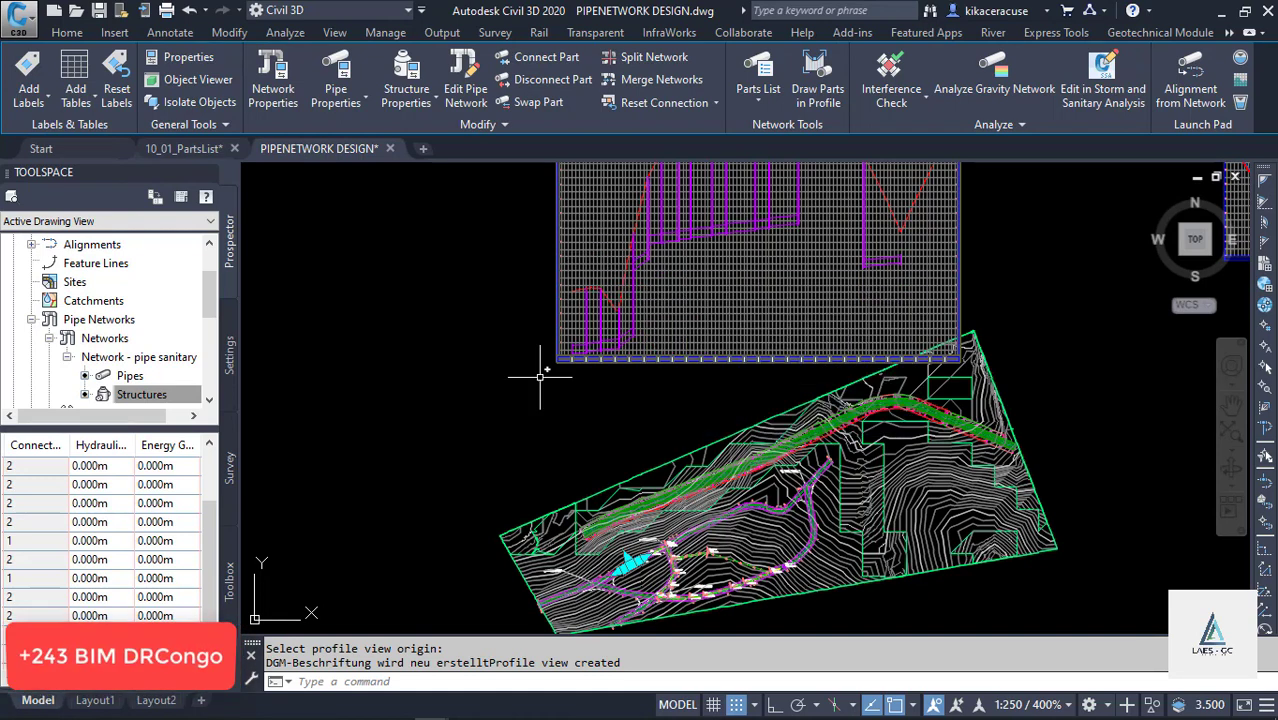
Examine the pipe runs and their slopes between manholes, starting from the low end of the profile view
scroll(570, 340, "up", 6)
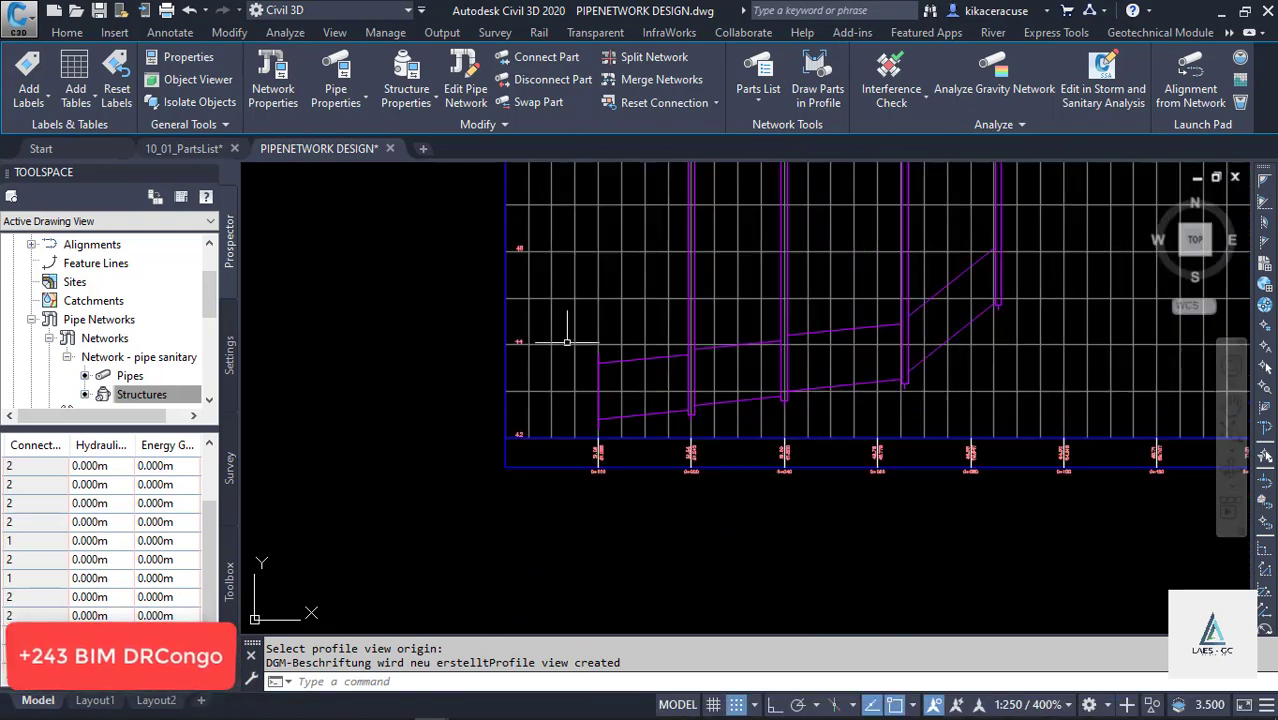
scroll(527, 510, "down", 3)
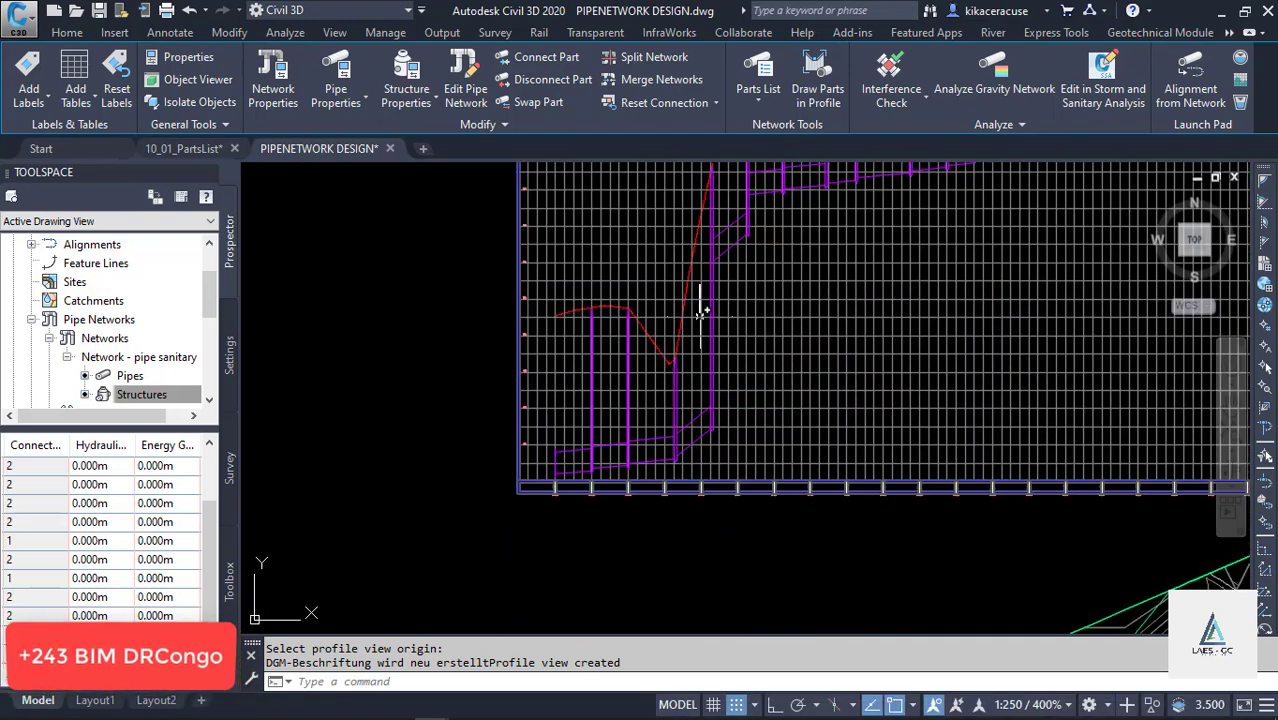
scroll(699, 300, "up", 3)
scroll(607, 444, "down", 3)
scroll(663, 320, "up", 3)
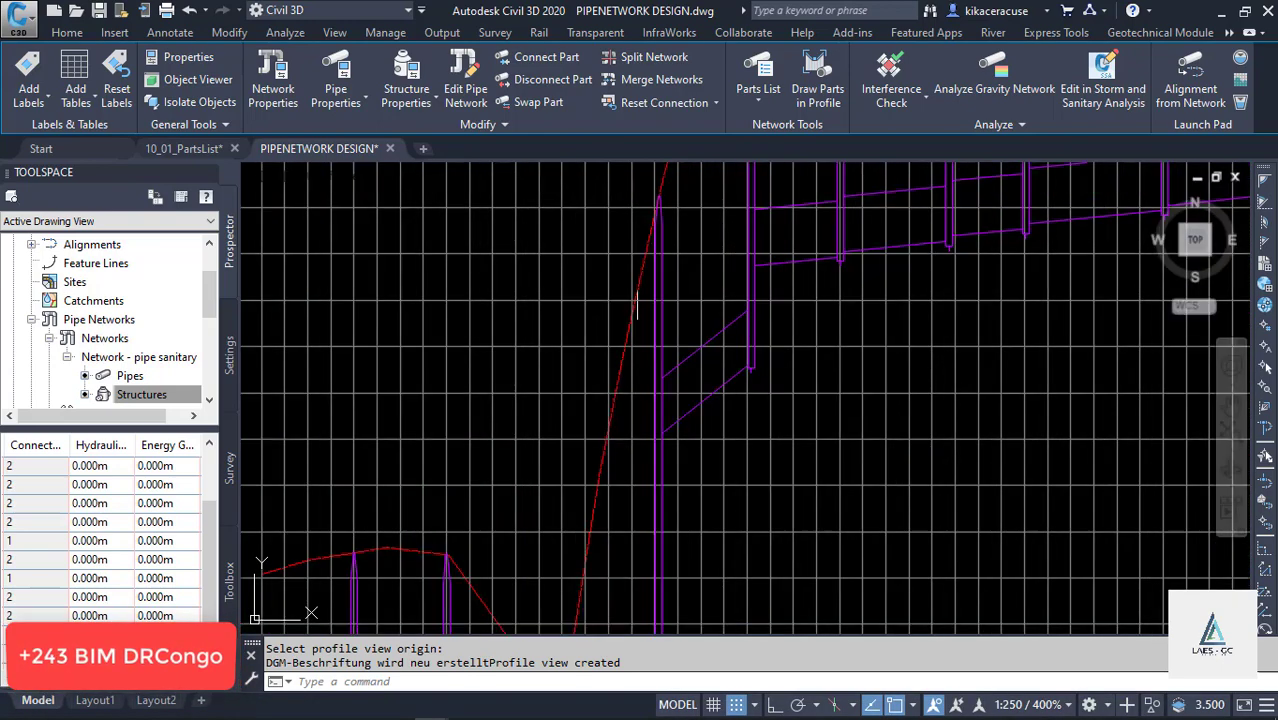
scroll(605, 306, "down", 3)
scroll(699, 245, "up", 3)
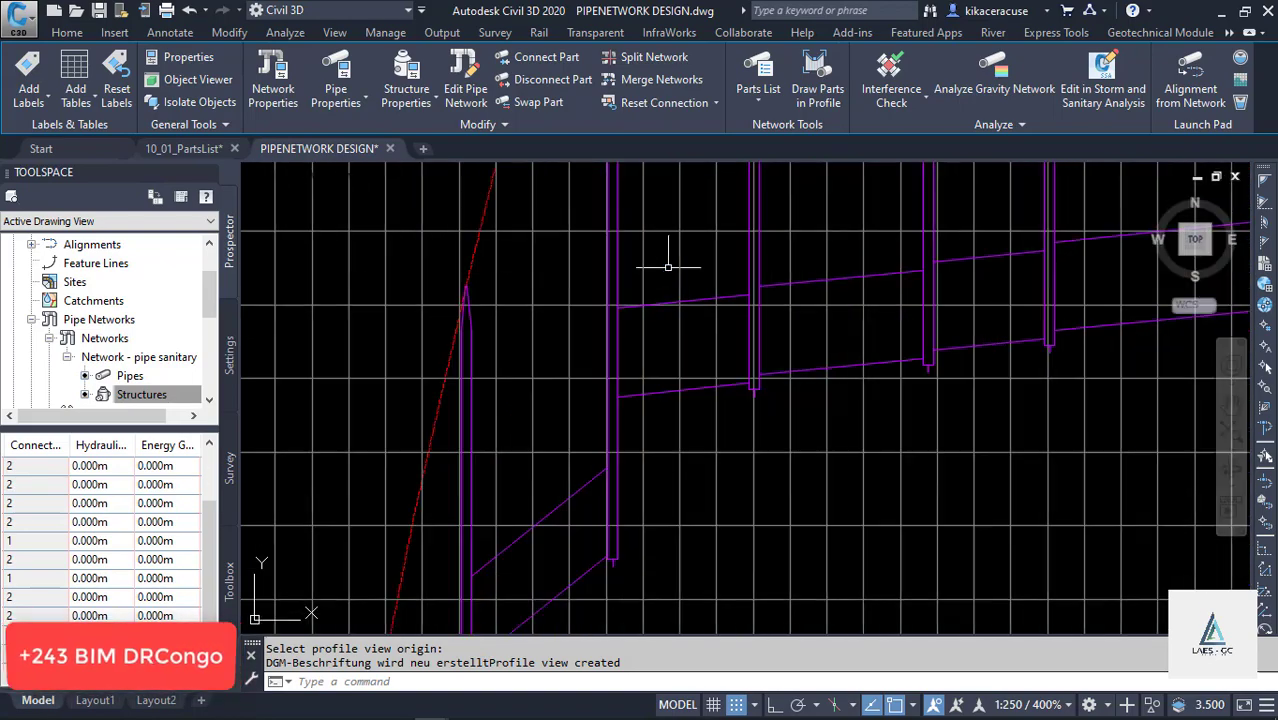
scroll(602, 378, "down", 3)
scroll(602, 381, "up", 2)
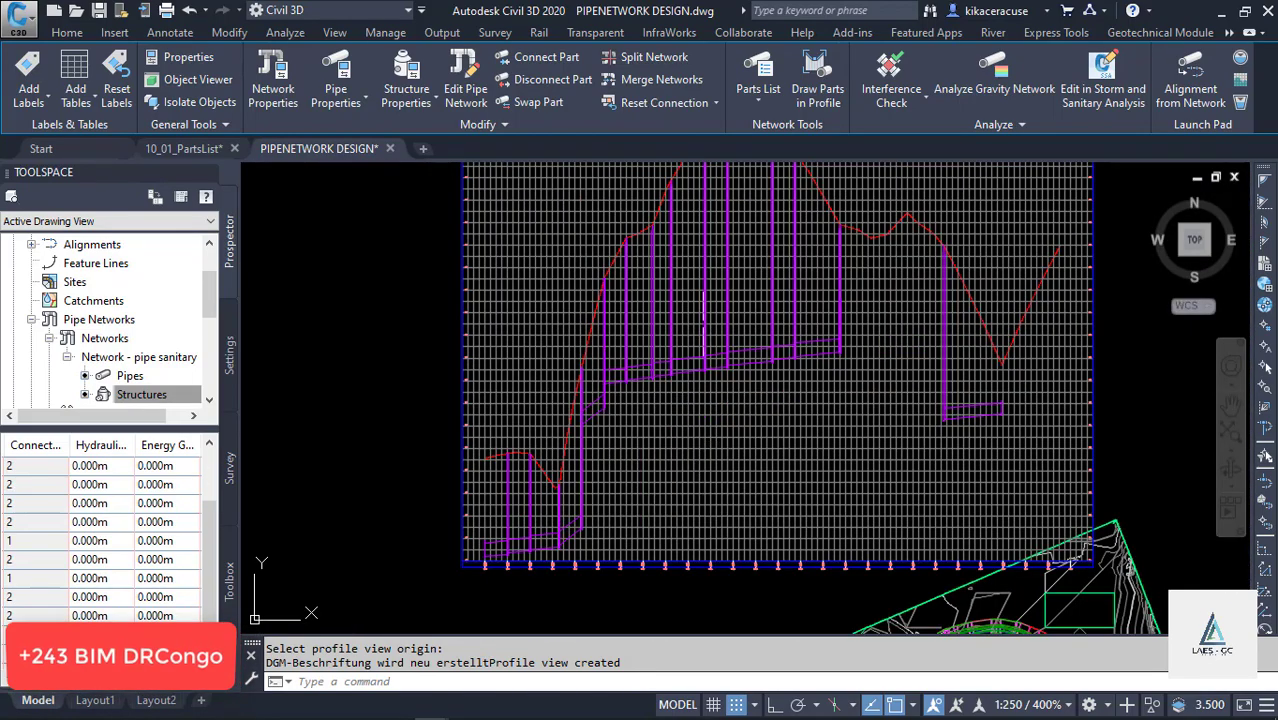
scroll(600, 340, "down", 4)
scroll(595, 287, "up", 4)
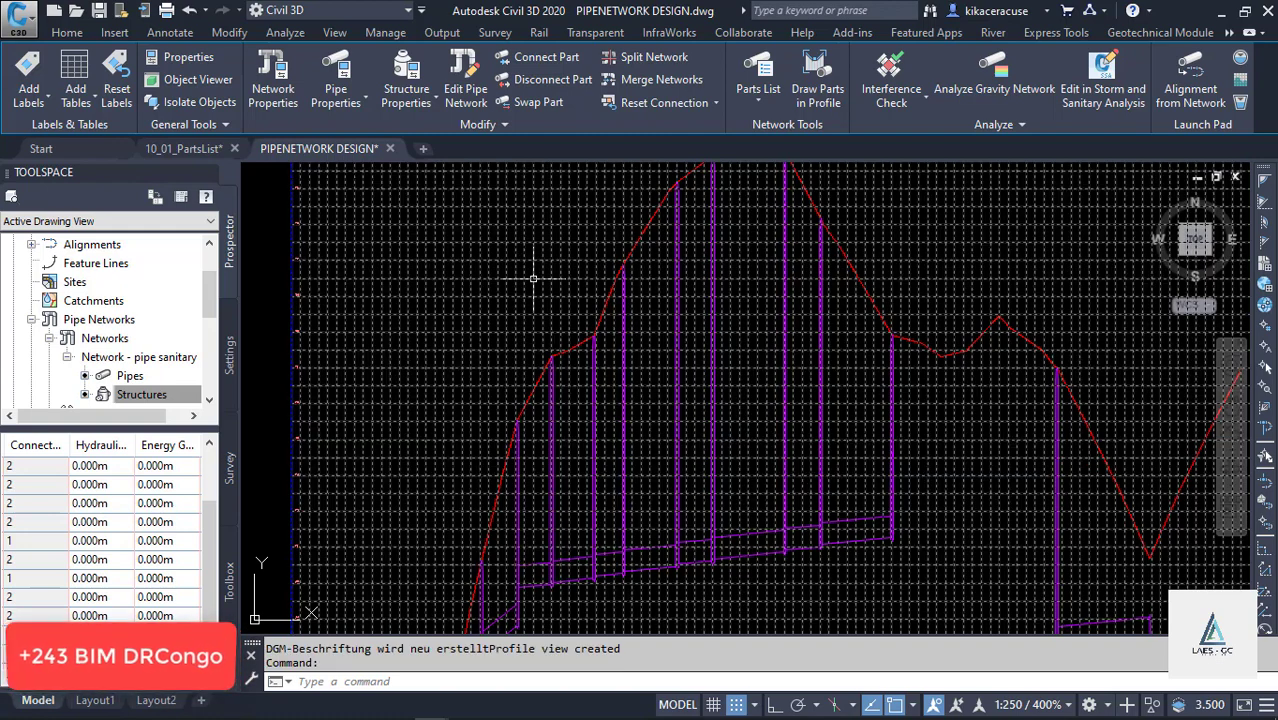
double_click(533, 277)
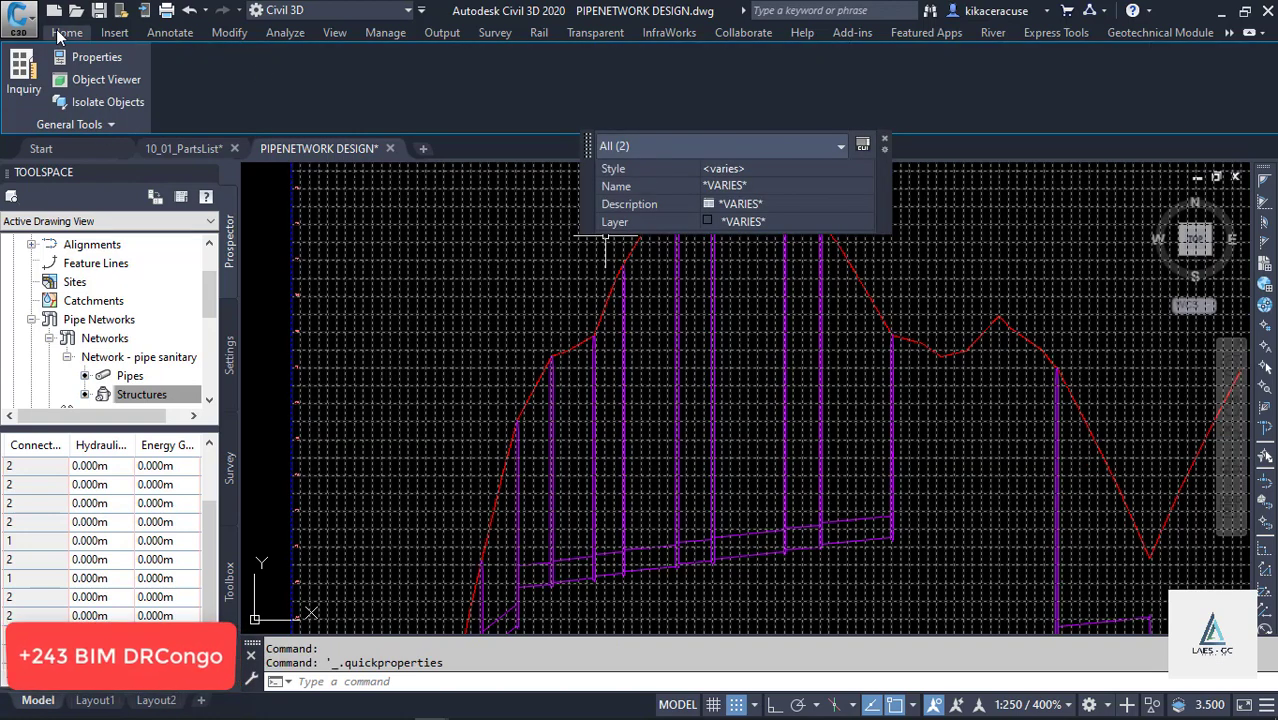
left_click(57, 35)
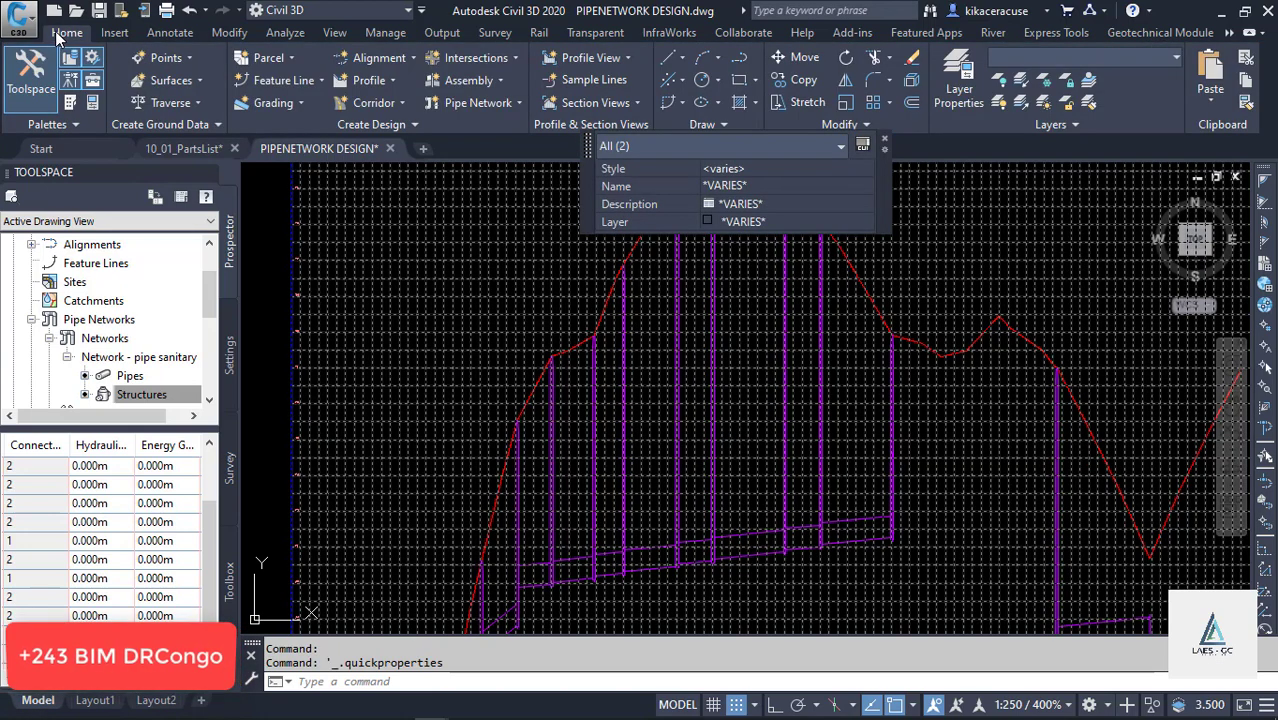
left_click(374, 106)
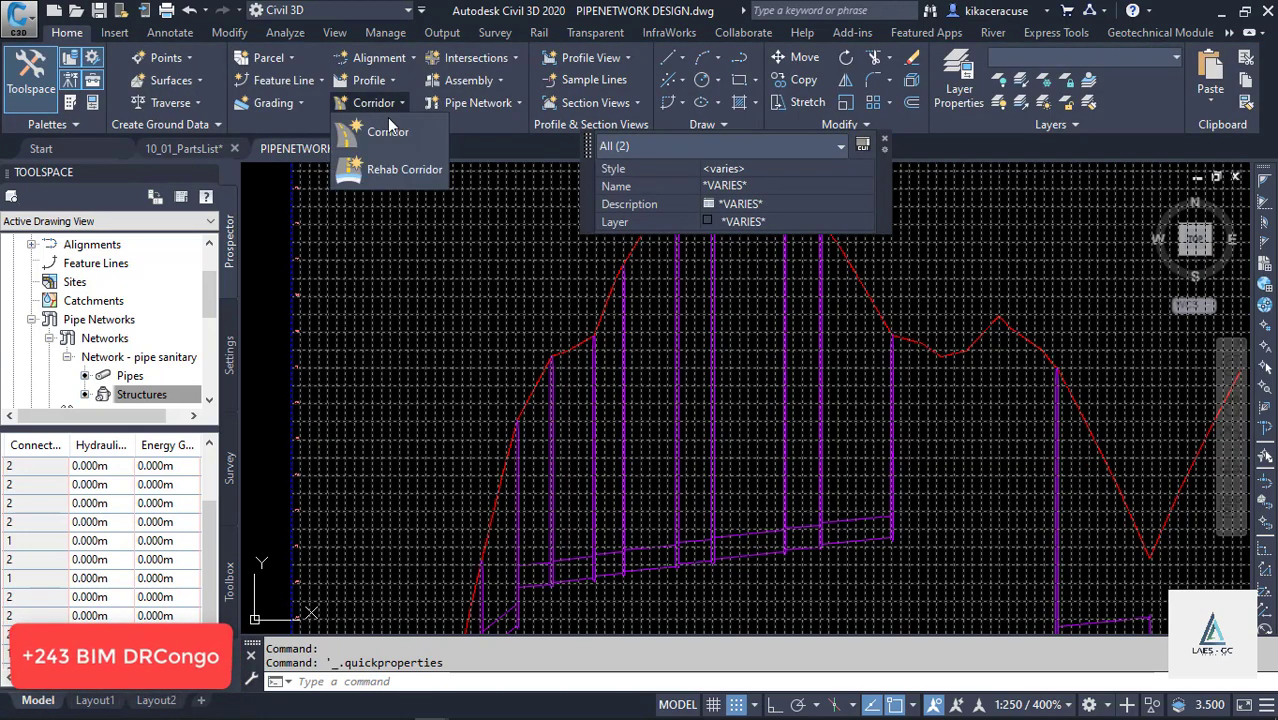
left_click(478, 103)
left_click(492, 343)
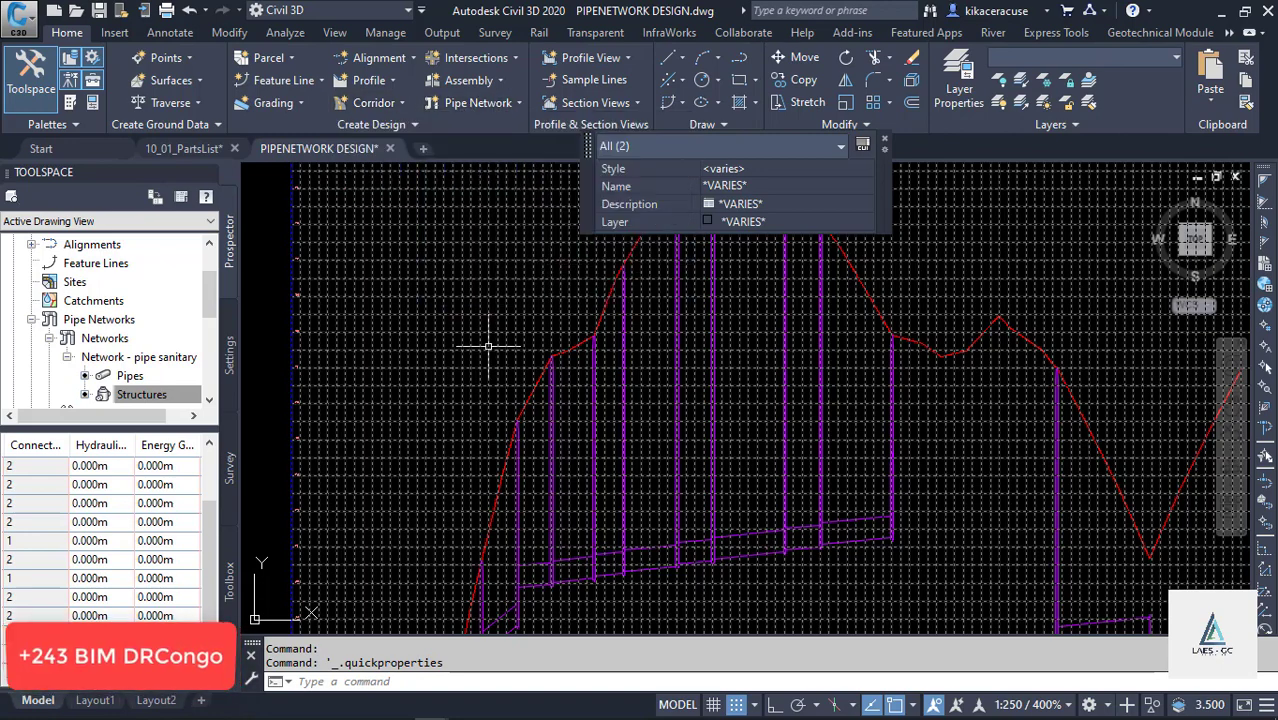
double_click(488, 342)
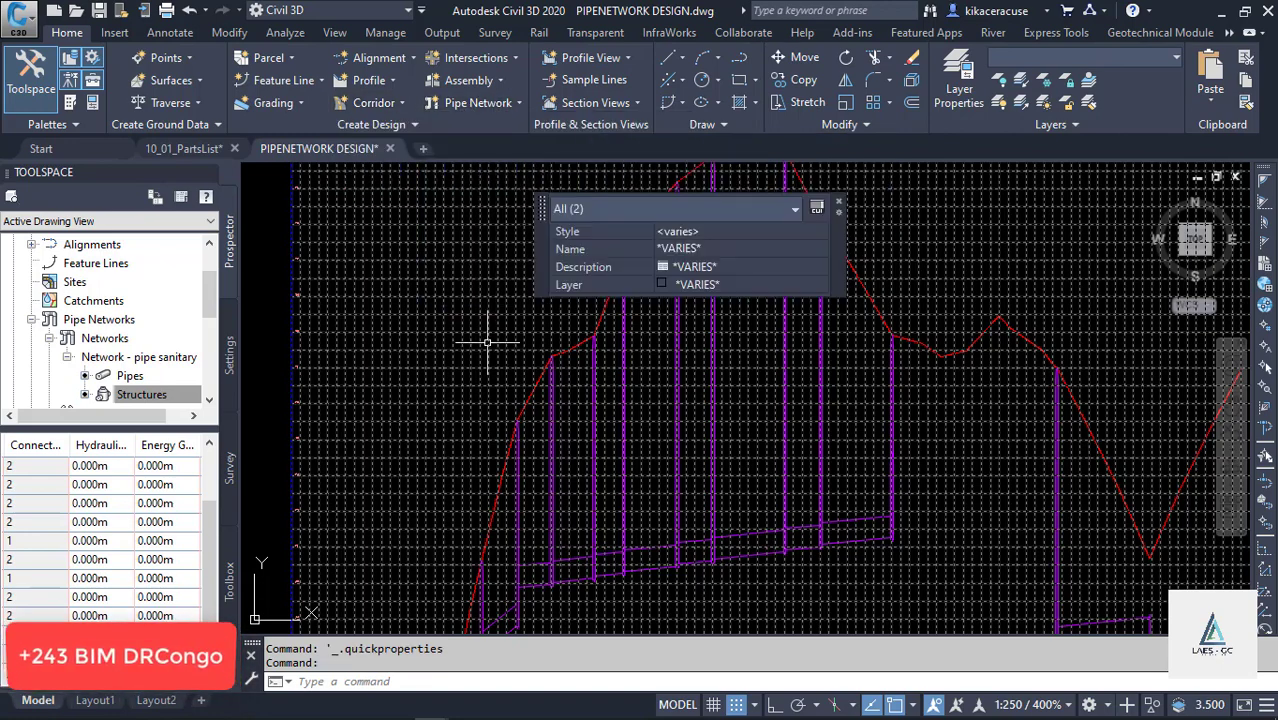
key("Escape")
Inspect manhole SSA-5 and the other structures and pipes in the profile view, including the separate pipe run near its far end
scroll(491, 408, "down", 10)
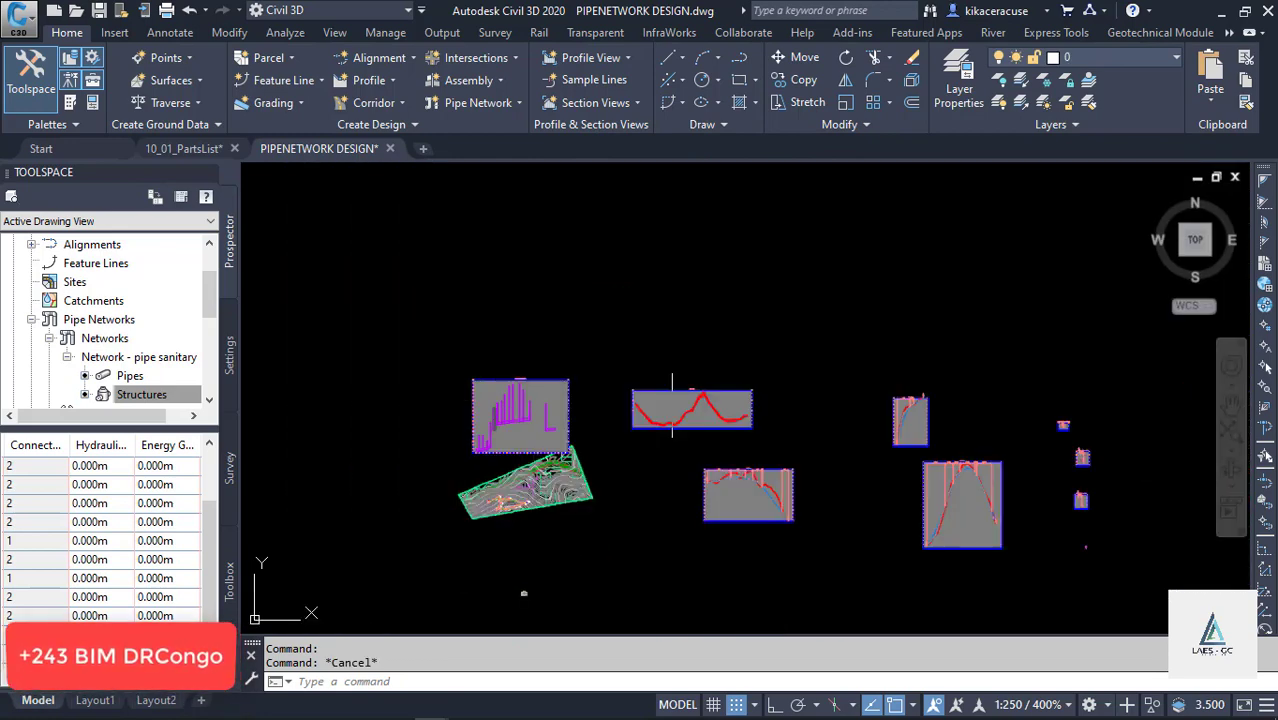
scroll(707, 413, "up", 7)
scroll(1161, 362, "down", 5)
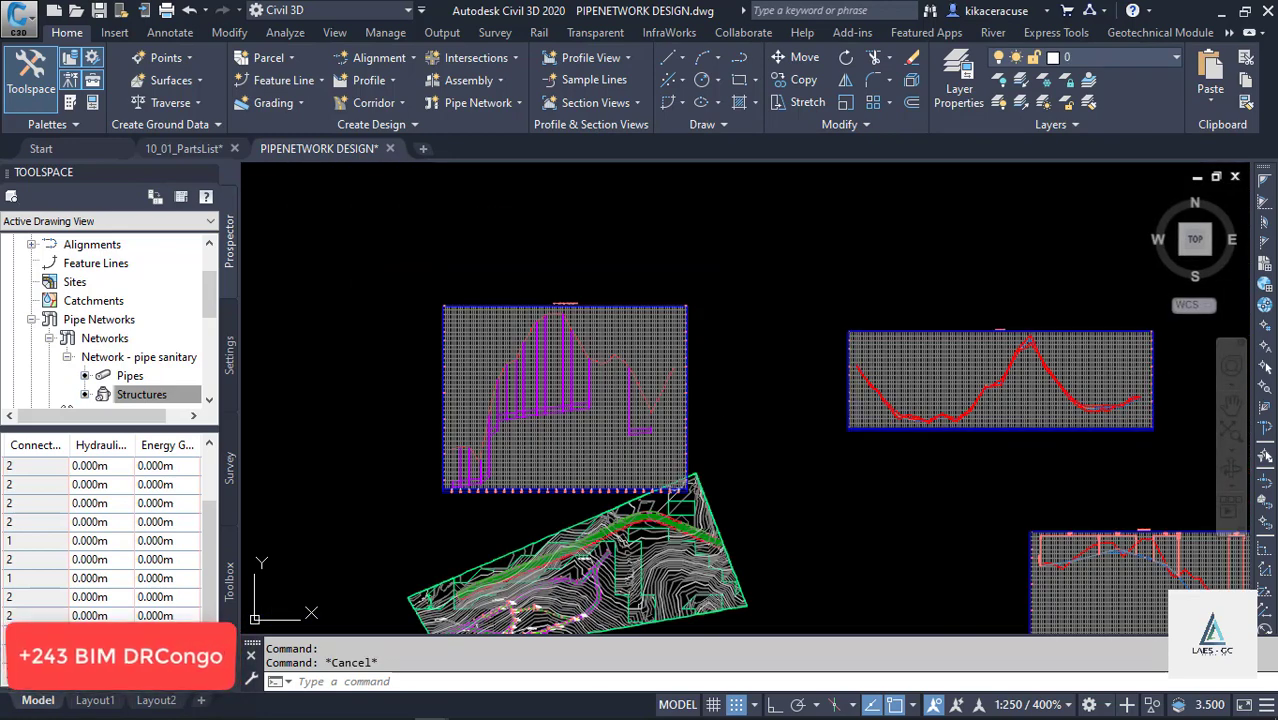
scroll(520, 362, "up", 2)
scroll(520, 362, "up", 3)
scroll(595, 172, "up", 5)
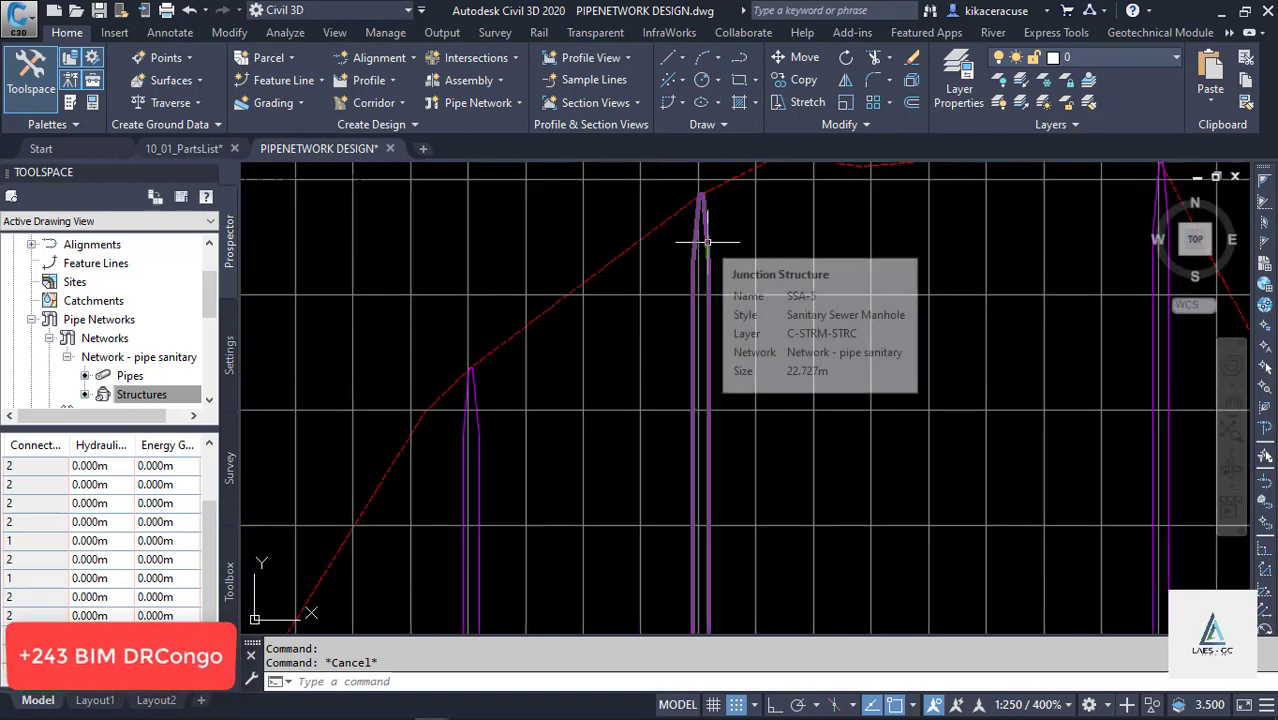
scroll(701, 199, "down", 4)
scroll(704, 208, "up", 2)
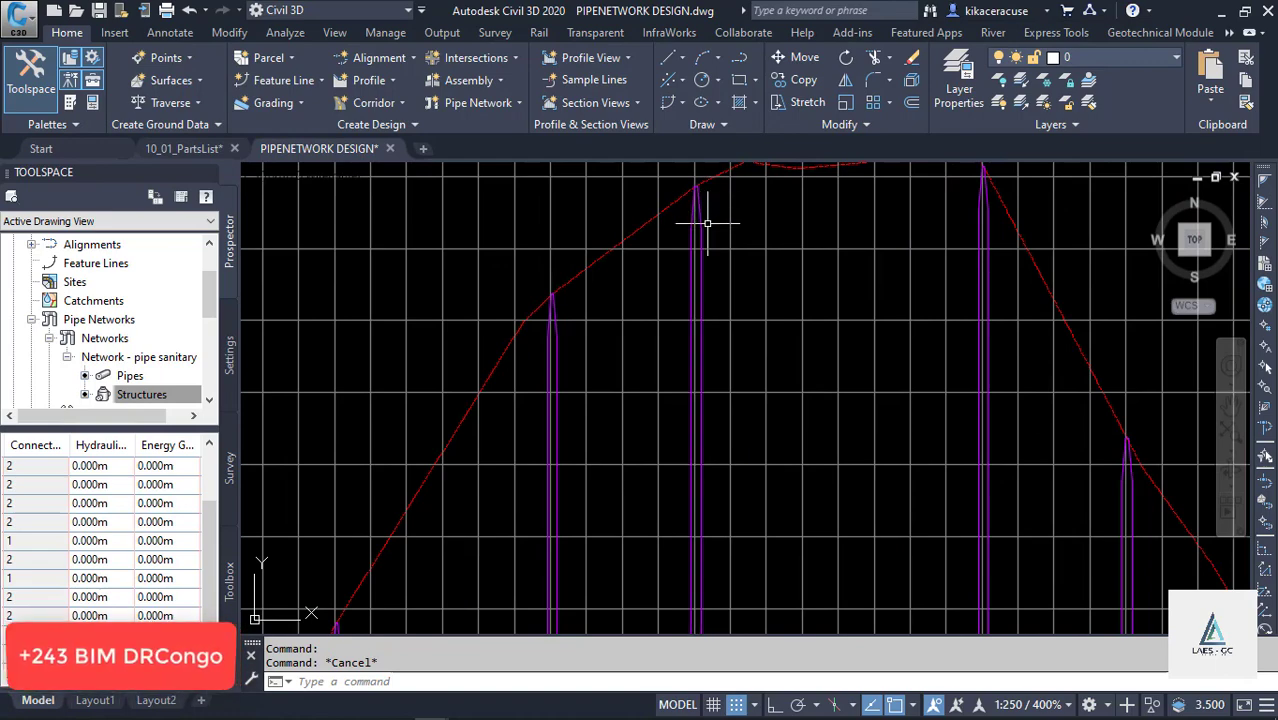
mouse_move(701, 229)
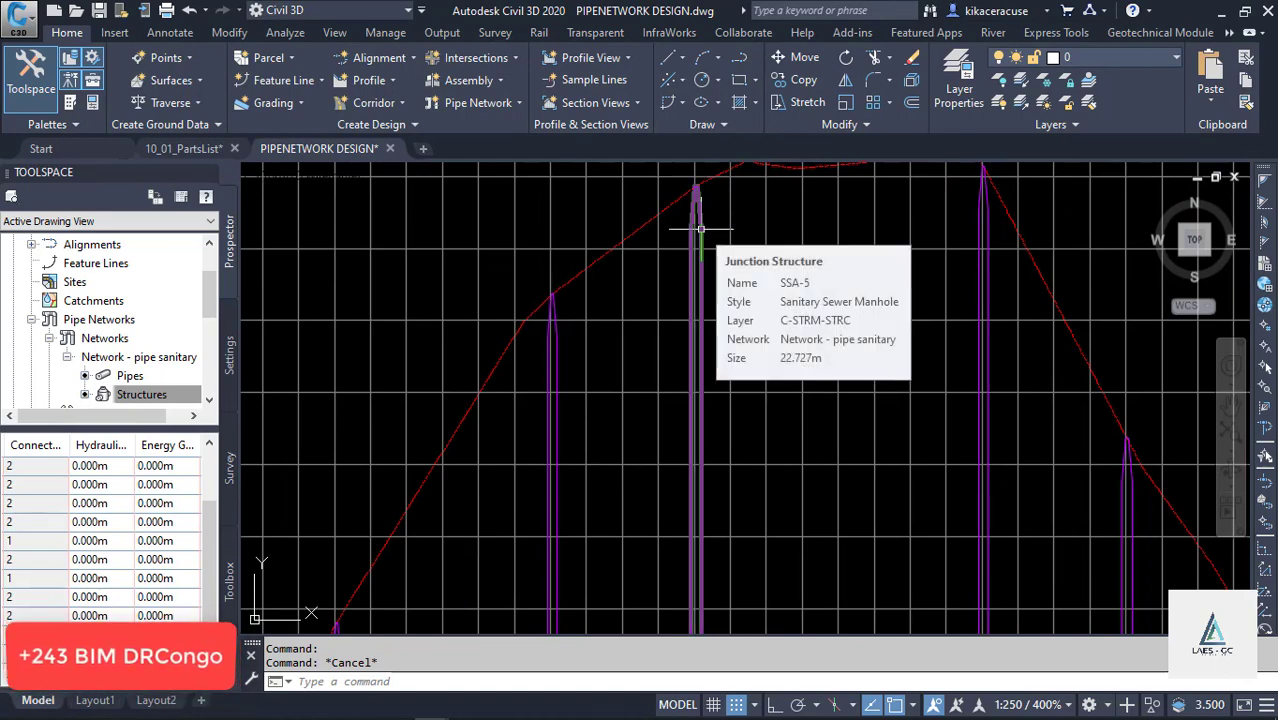
scroll(697, 225, "down", 5)
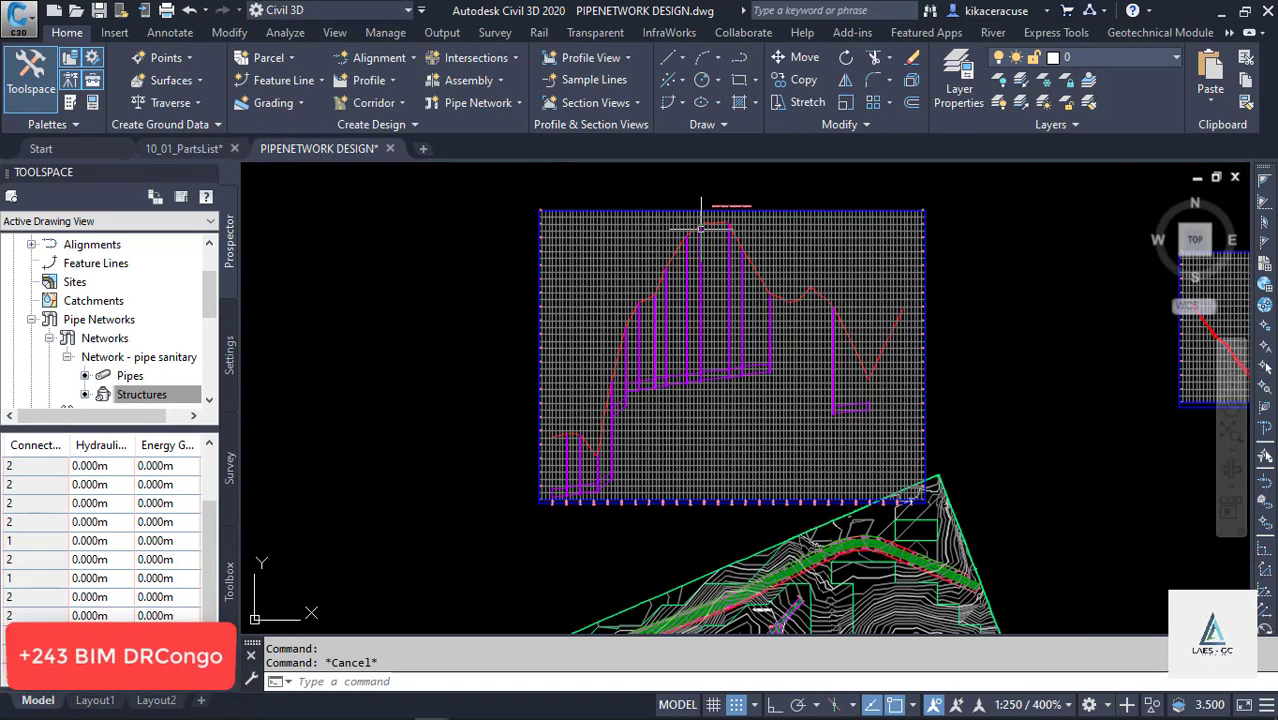
scroll(701, 376, "up", 4)
scroll(701, 376, "down", 3)
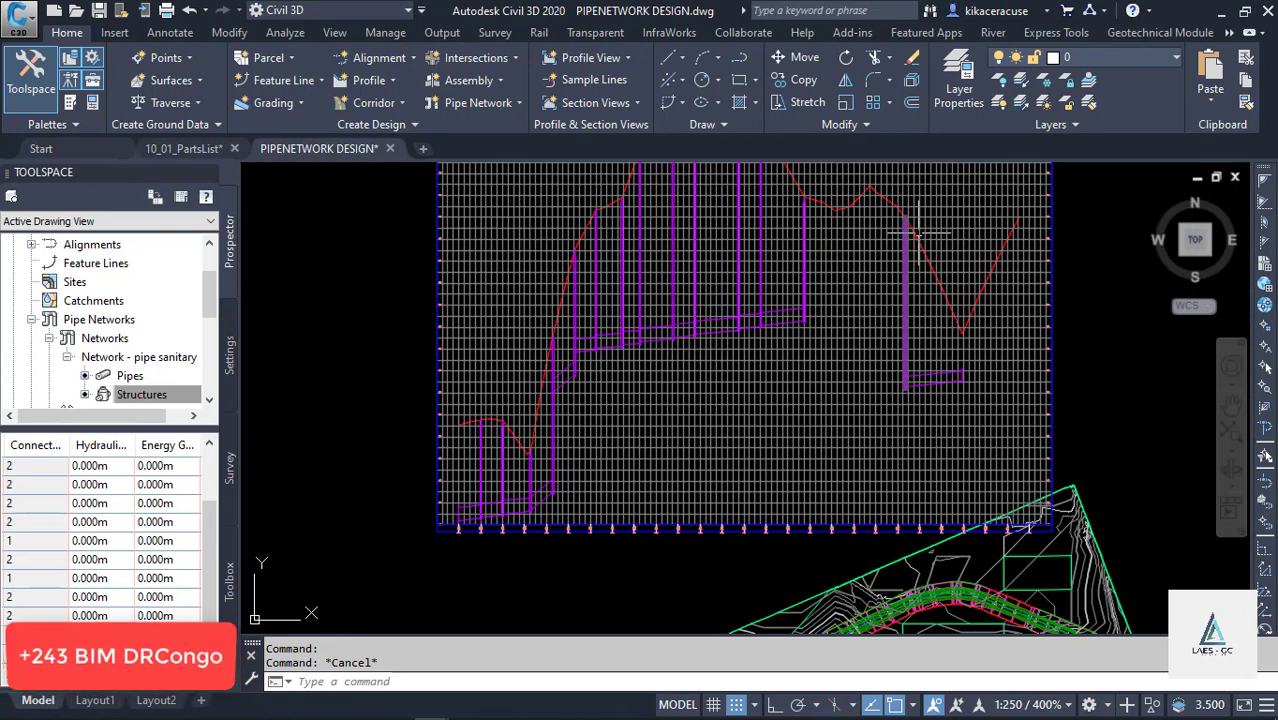
scroll(915, 215, "up", 3)
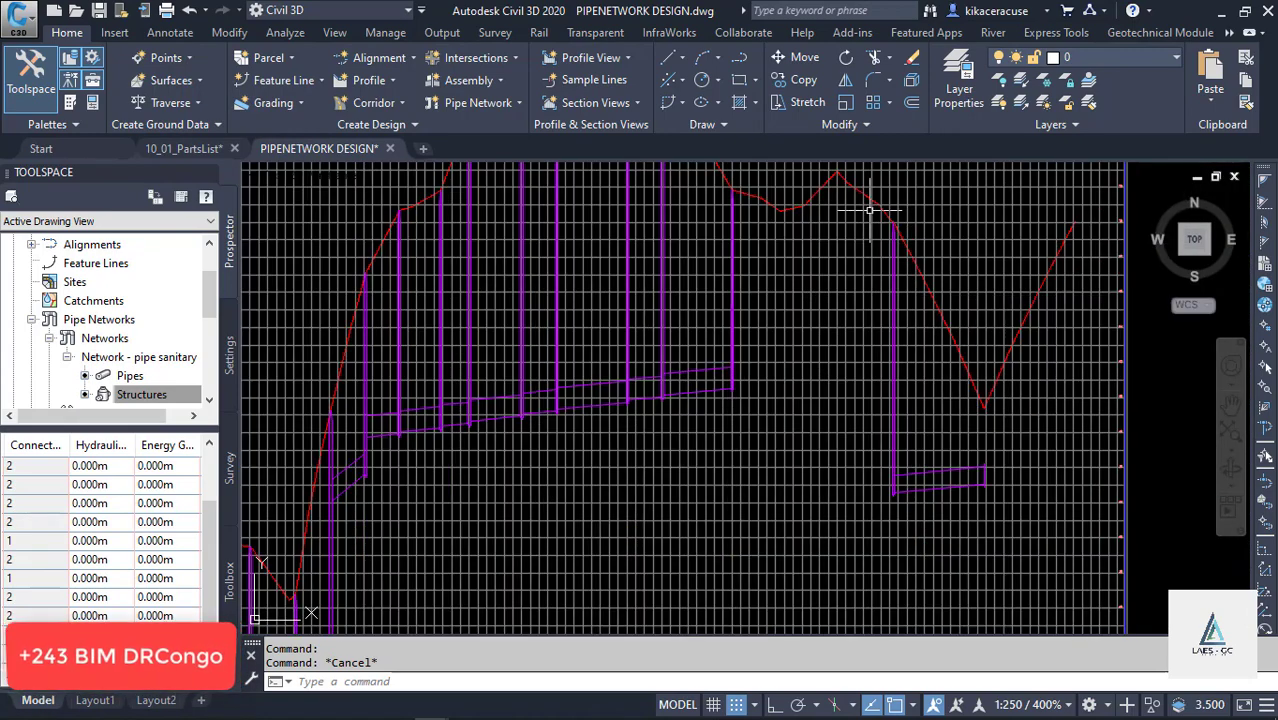
scroll(742, 353, "down", 4)
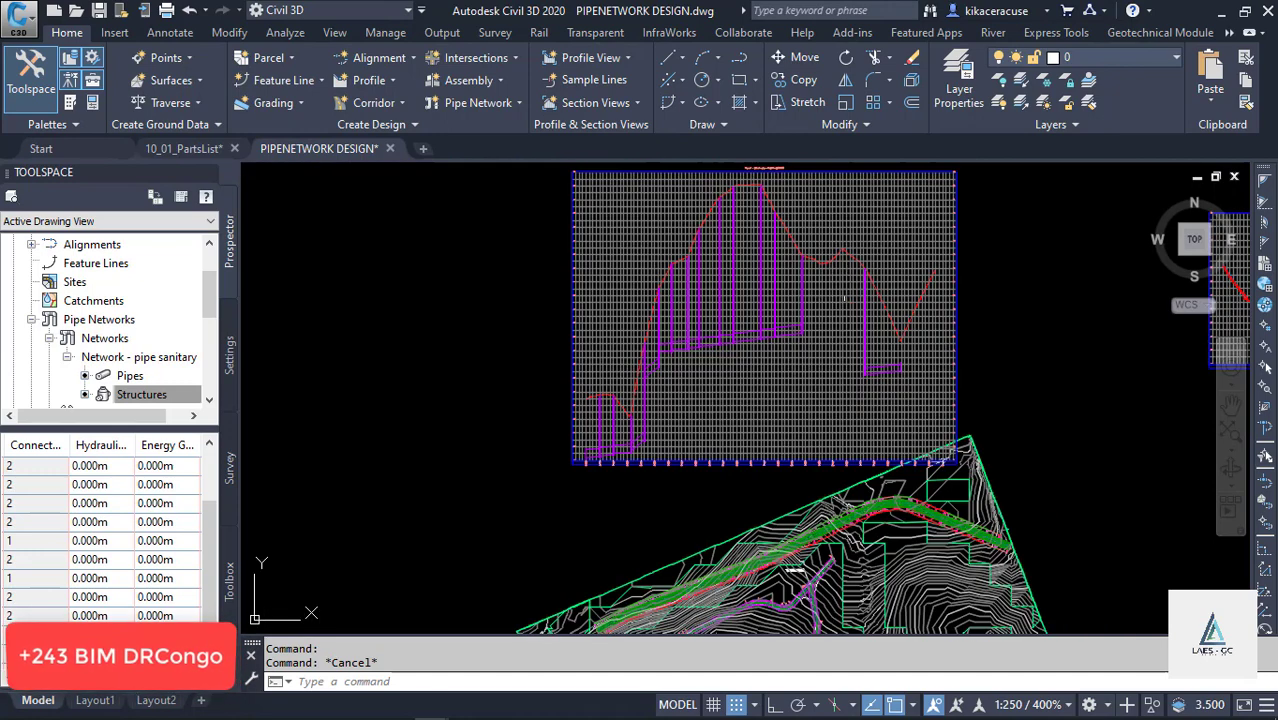
scroll(664, 366, "up", 8)
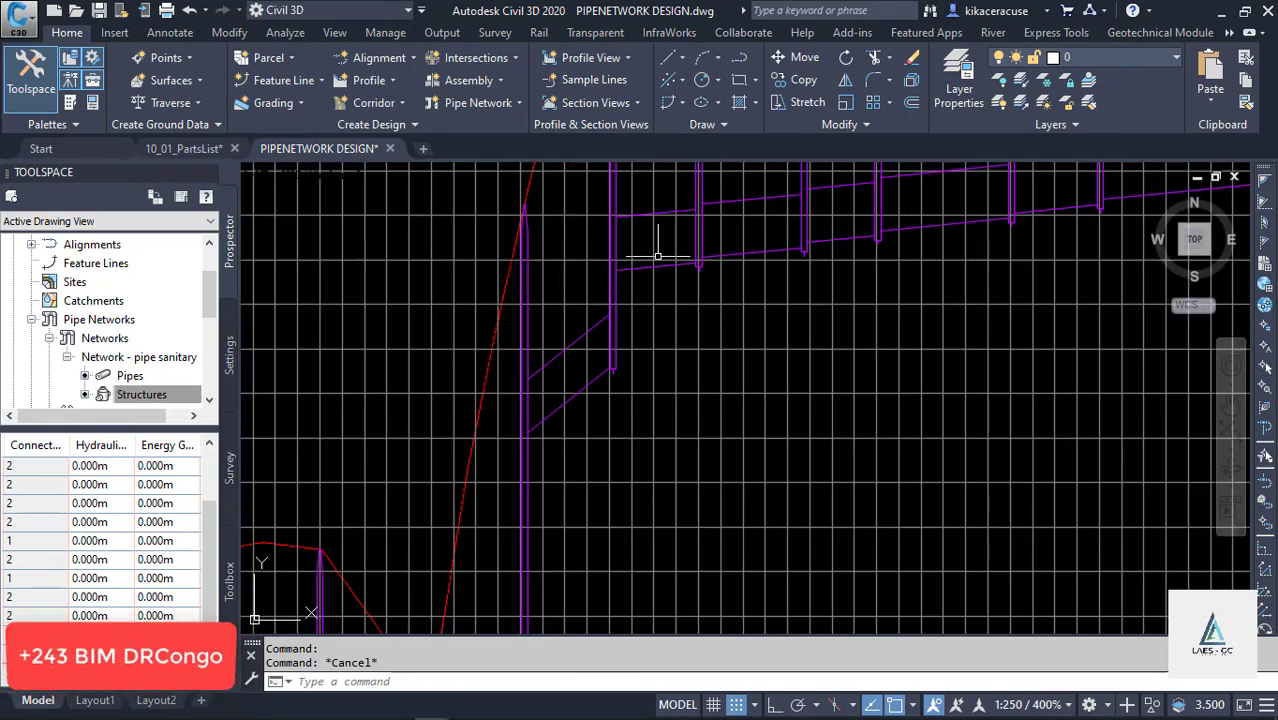
Try raising the upper end of the steep pipe near station 0+085.93 to about 47.4 m in the profile view
scroll(729, 386, "down", 3)
scroll(730, 281, "up", 3)
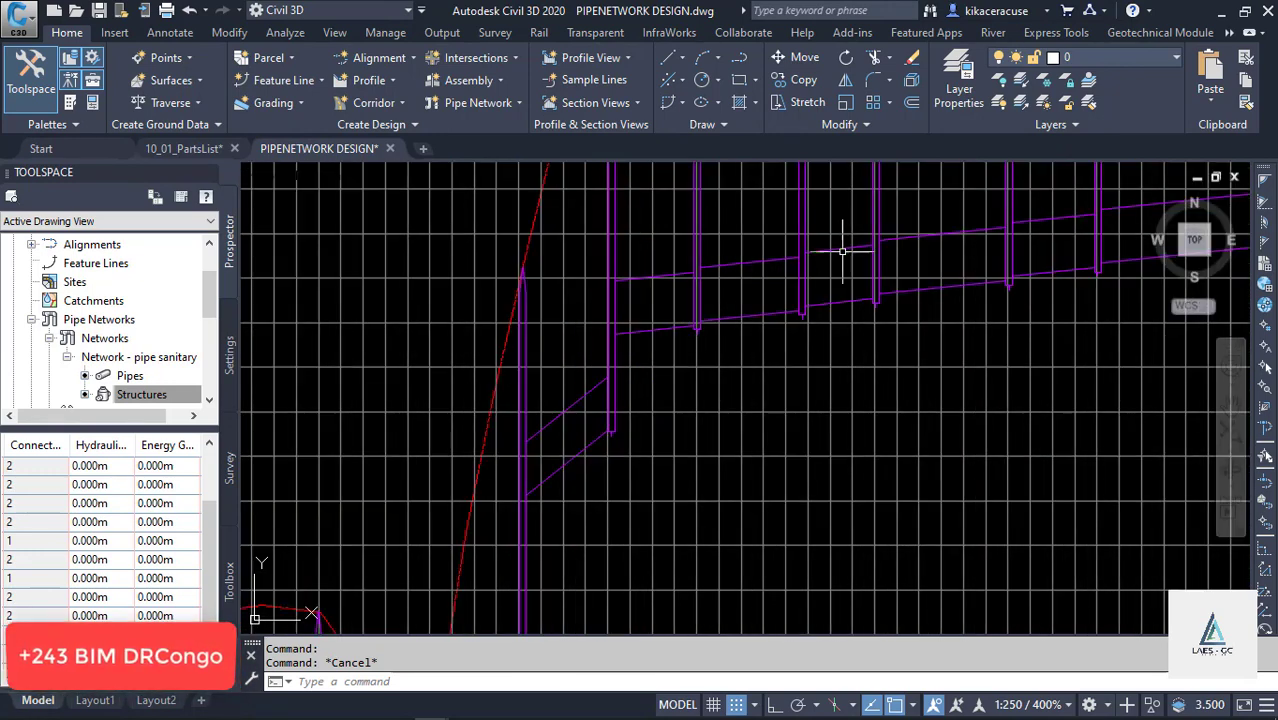
scroll(632, 350, "down", 3)
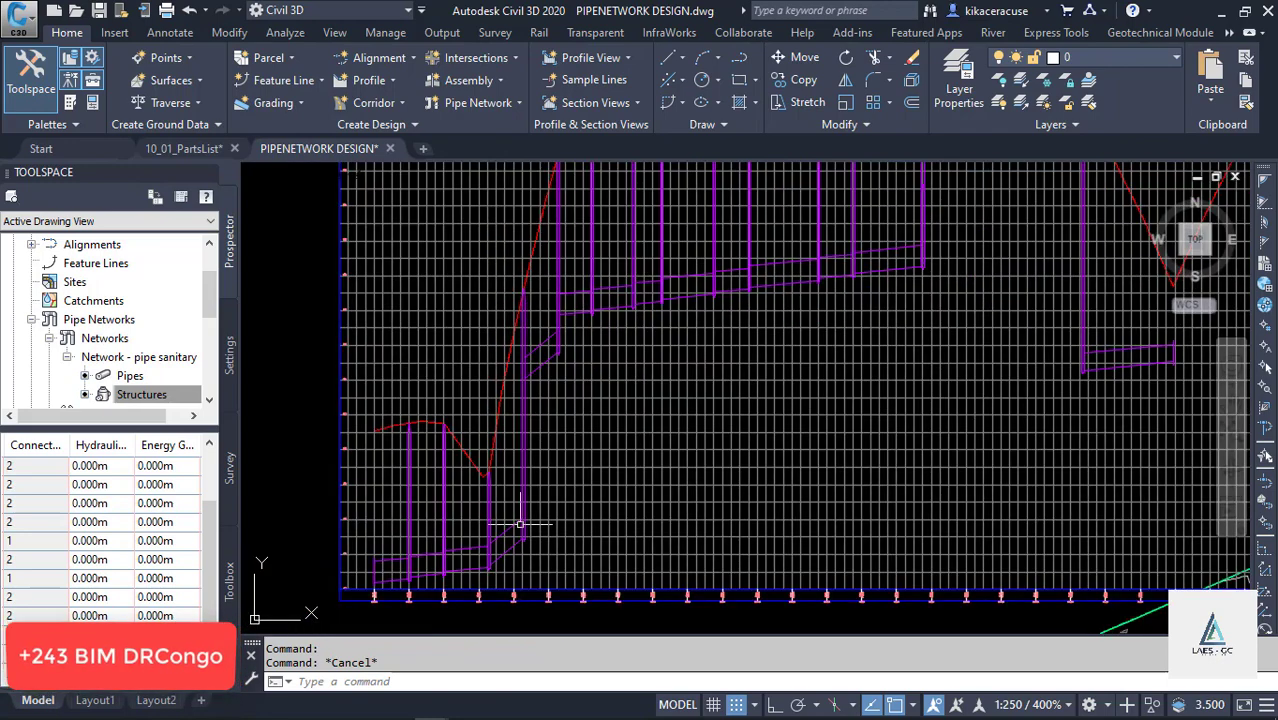
scroll(520, 524, "up", 7)
left_click(523, 471)
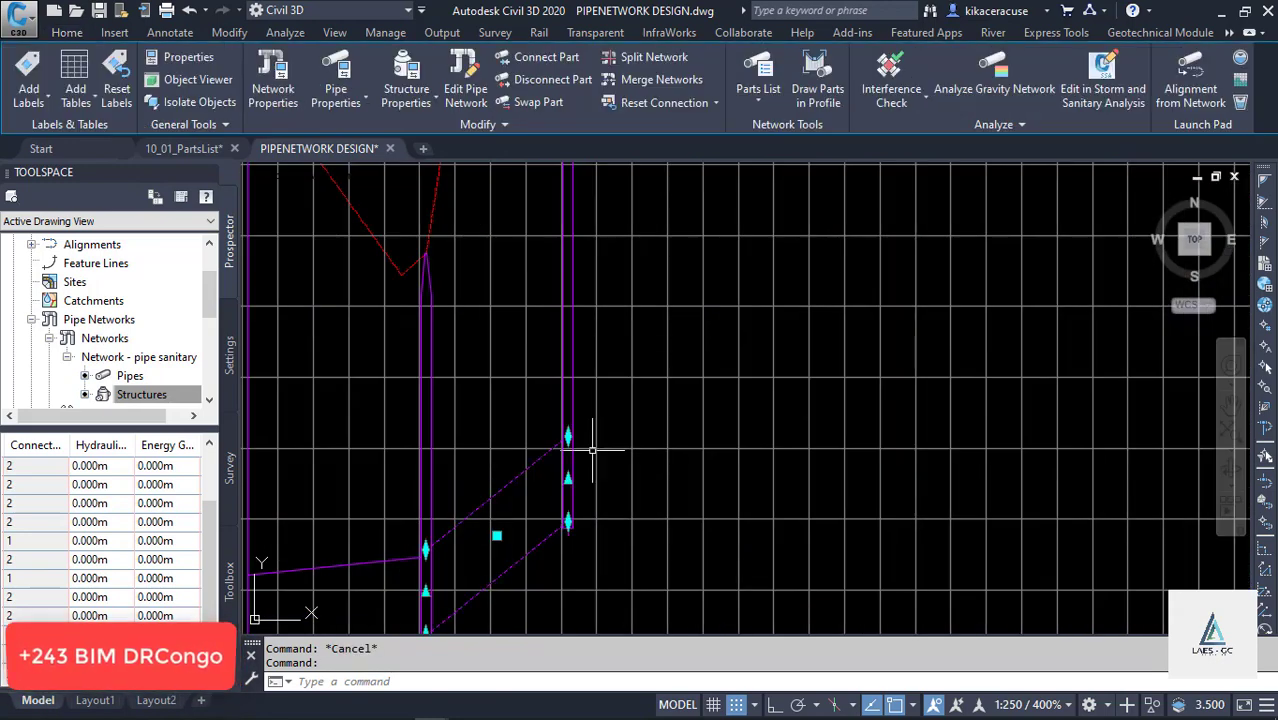
left_click(567, 436)
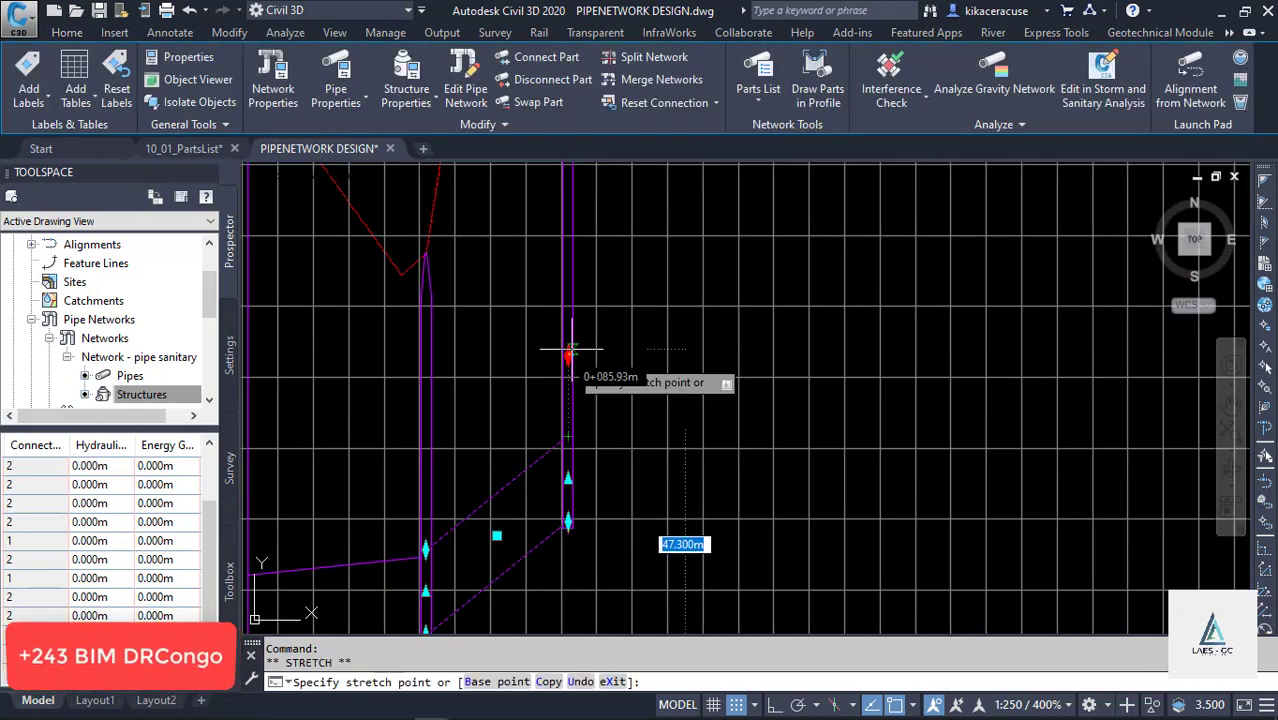
left_click(567, 349)
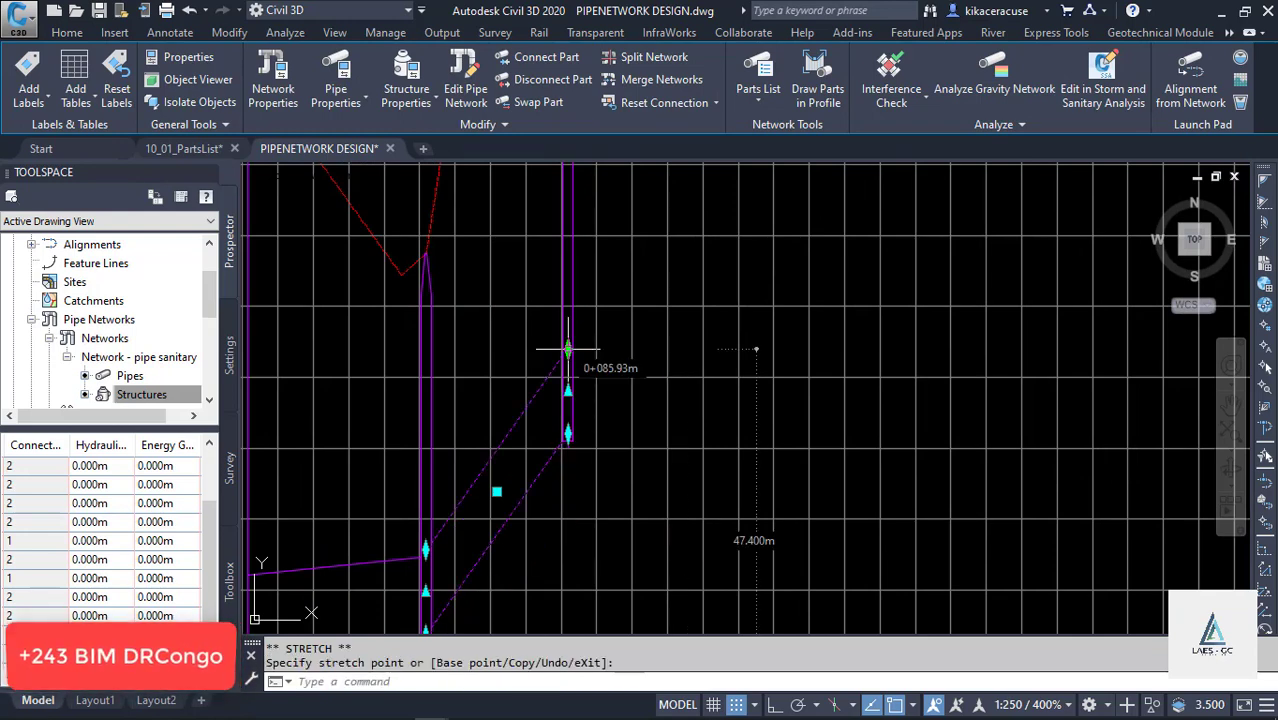
key("ctrl+z")
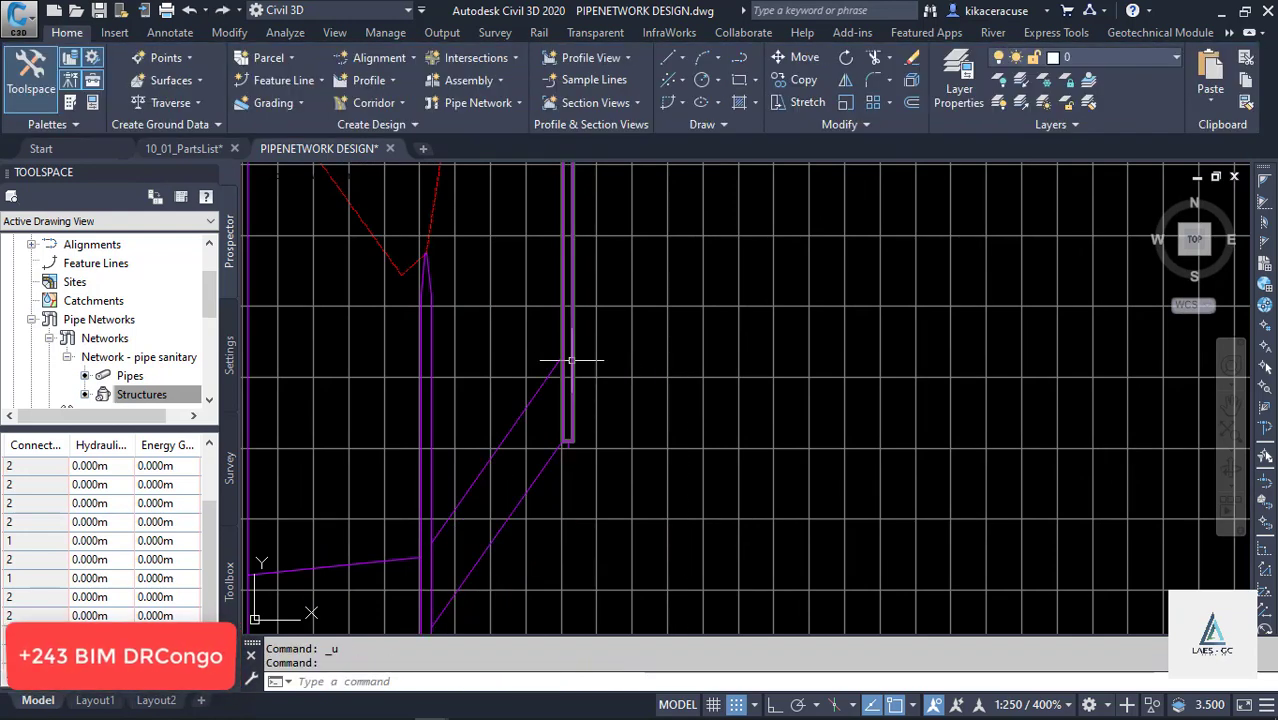
key("ctrl+z")
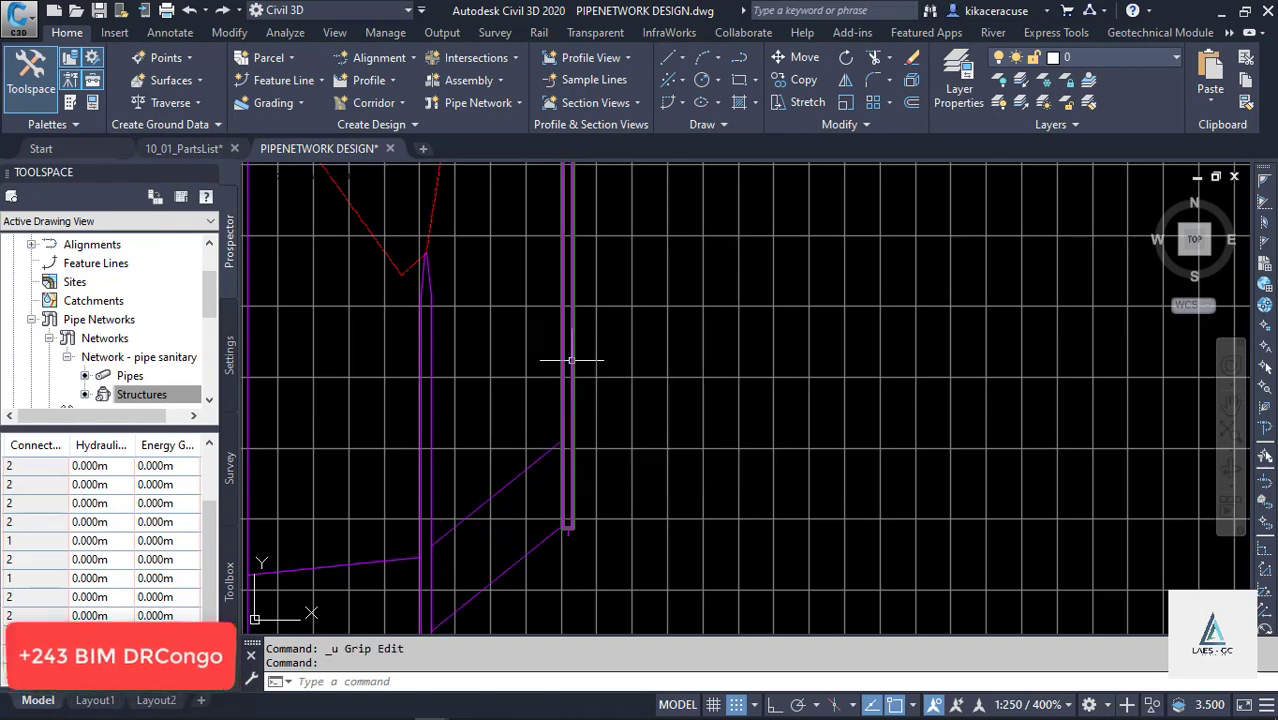
Examine the sanitary profile view among the other profile views, and the network's plan layout on the site surface
scroll(553, 413, "down", 8)
scroll(597, 476, "down", 3)
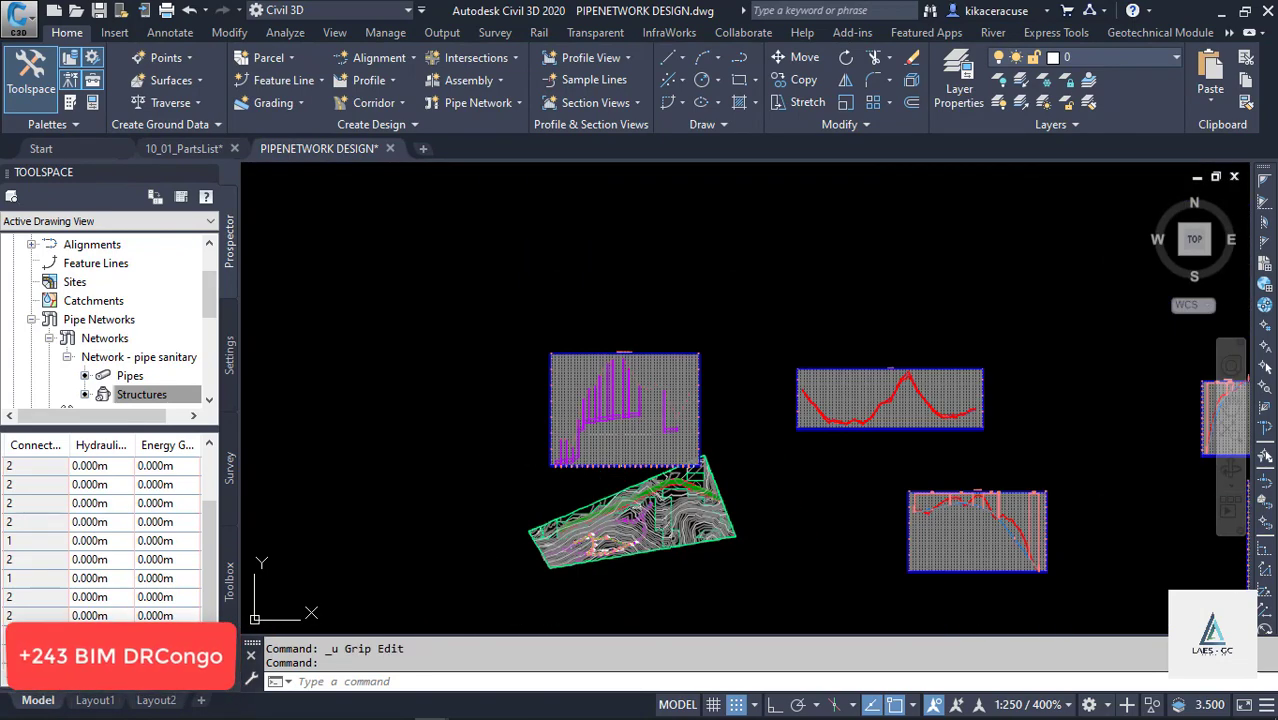
scroll(650, 385, "up", 4)
scroll(665, 471, "down", 2)
scroll(585, 348, "up", 4)
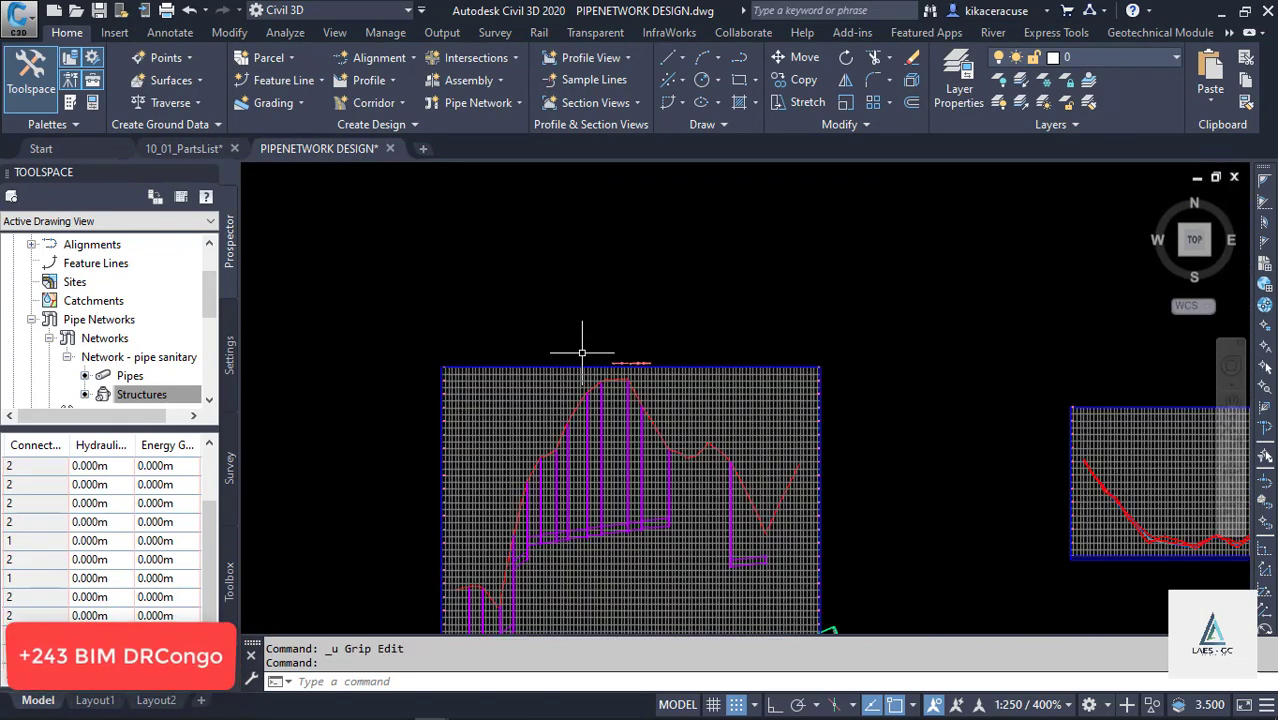
scroll(602, 438, "down", 2)
scroll(646, 312, "down", 5)
scroll(651, 308, "up", 7)
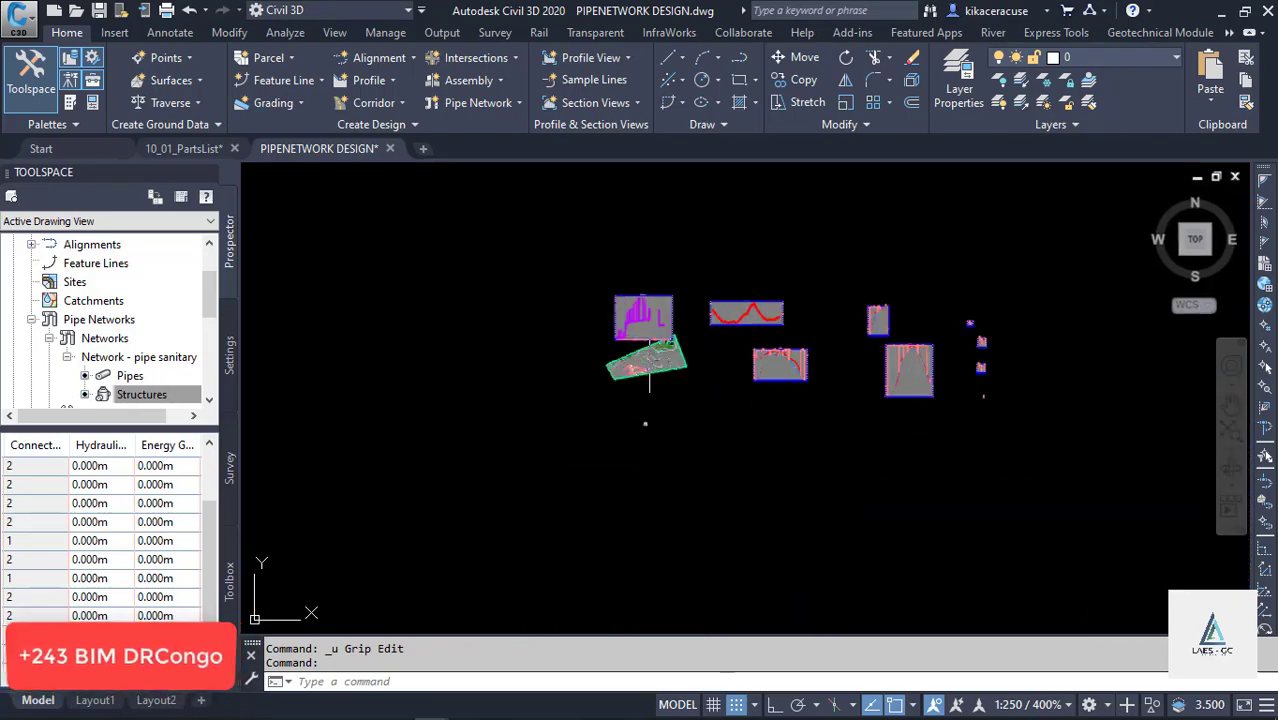
scroll(593, 318, "up", 3)
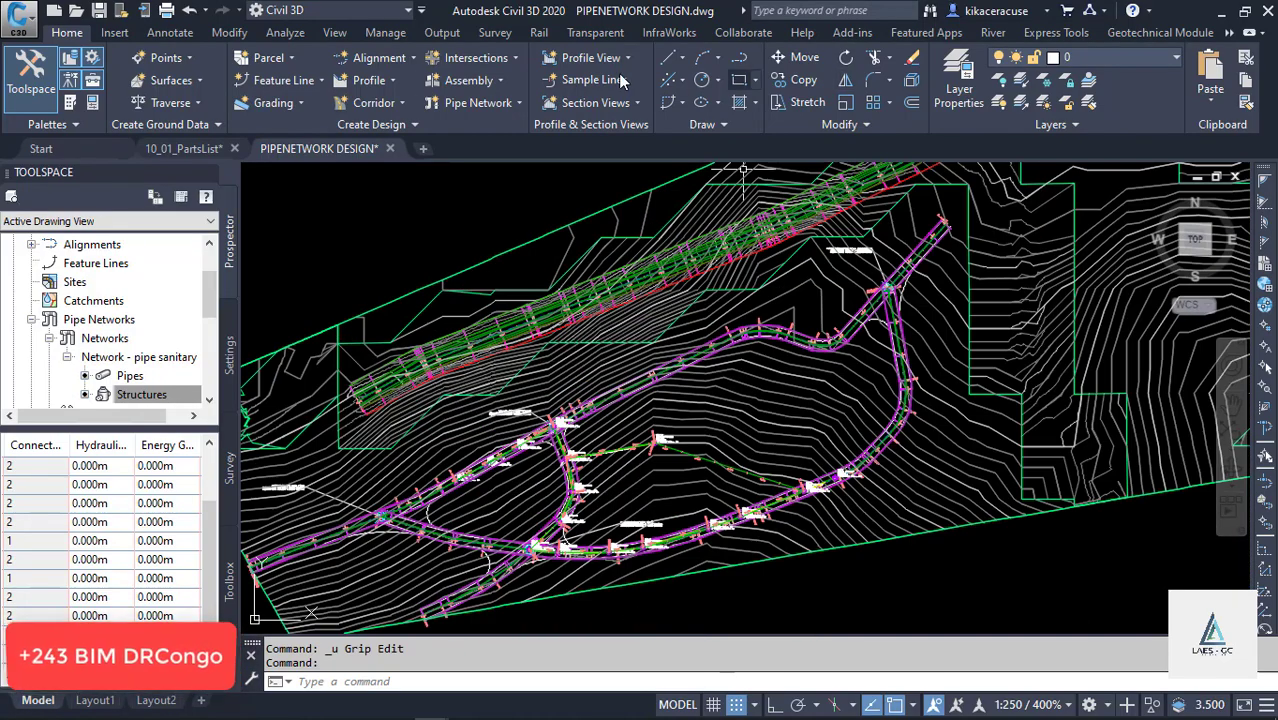
scroll(376, 394, "up", 2)
scroll(568, 398, "down", 4)
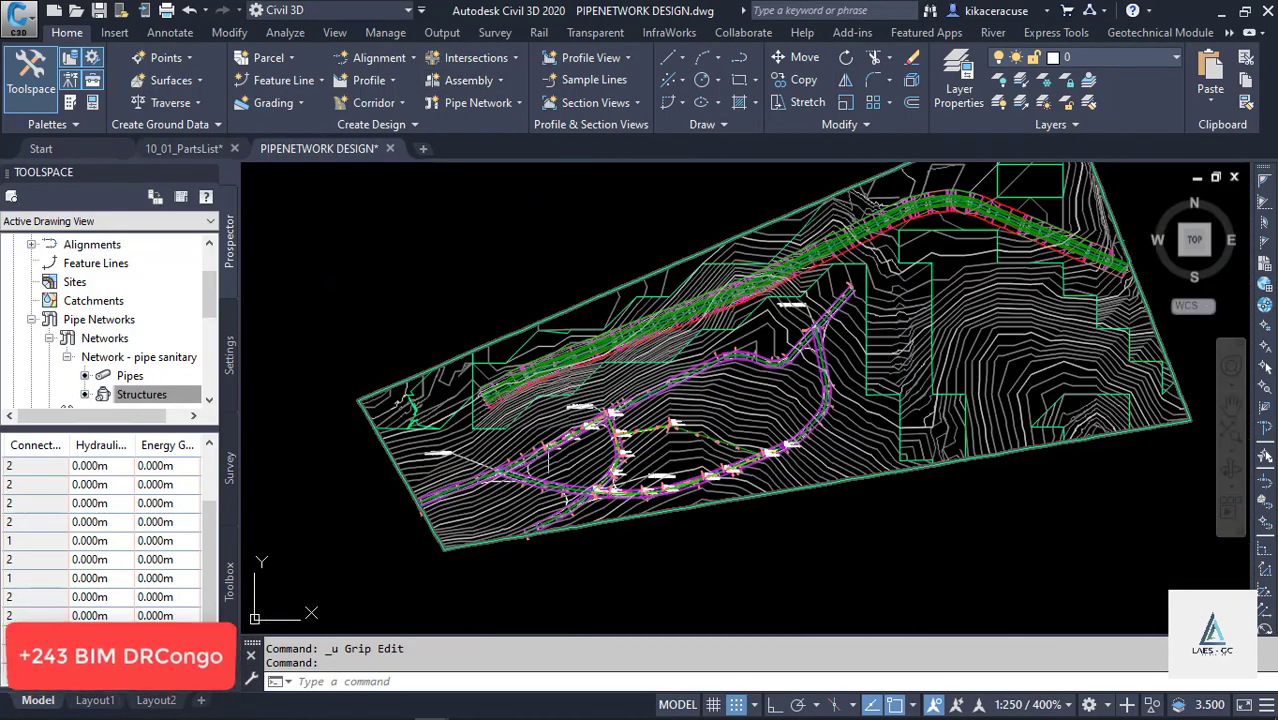
Inspect the network alignment in plan, focusing on its start at manhole SSA-14
scroll(550, 450, "up", 5)
left_click(616, 470)
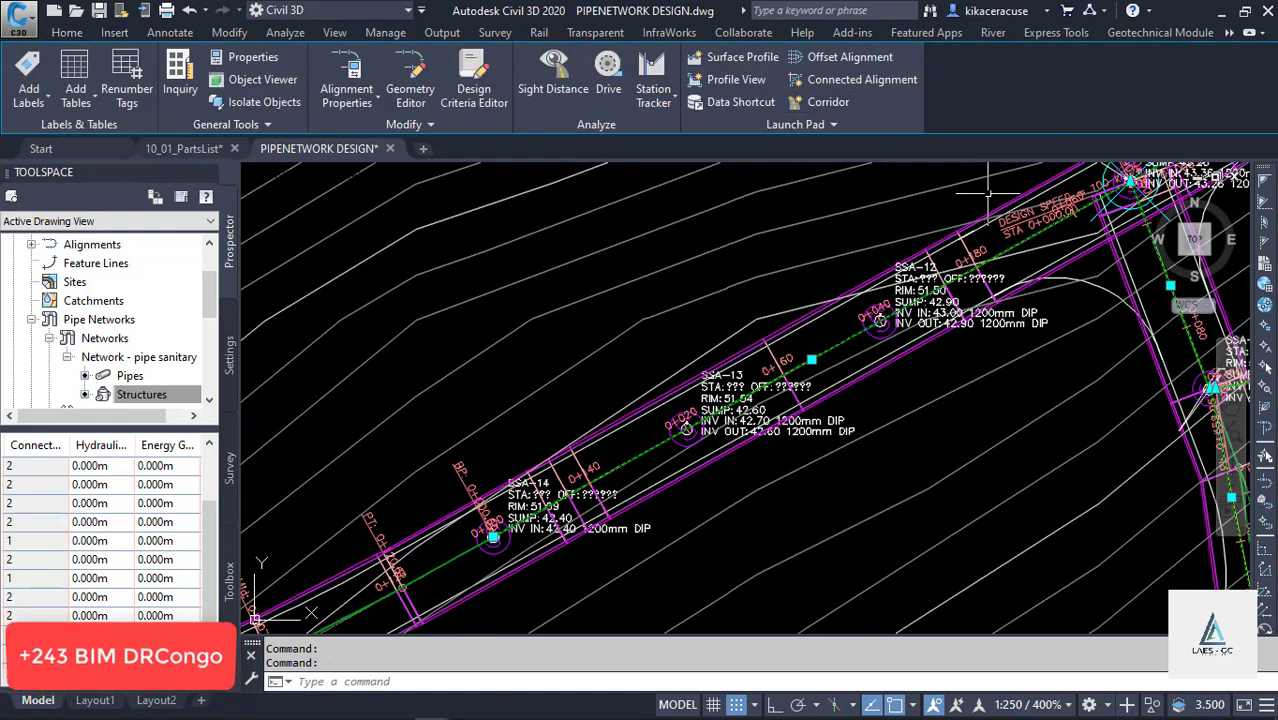
key("Escape")
scroll(495, 532, "up", 6)
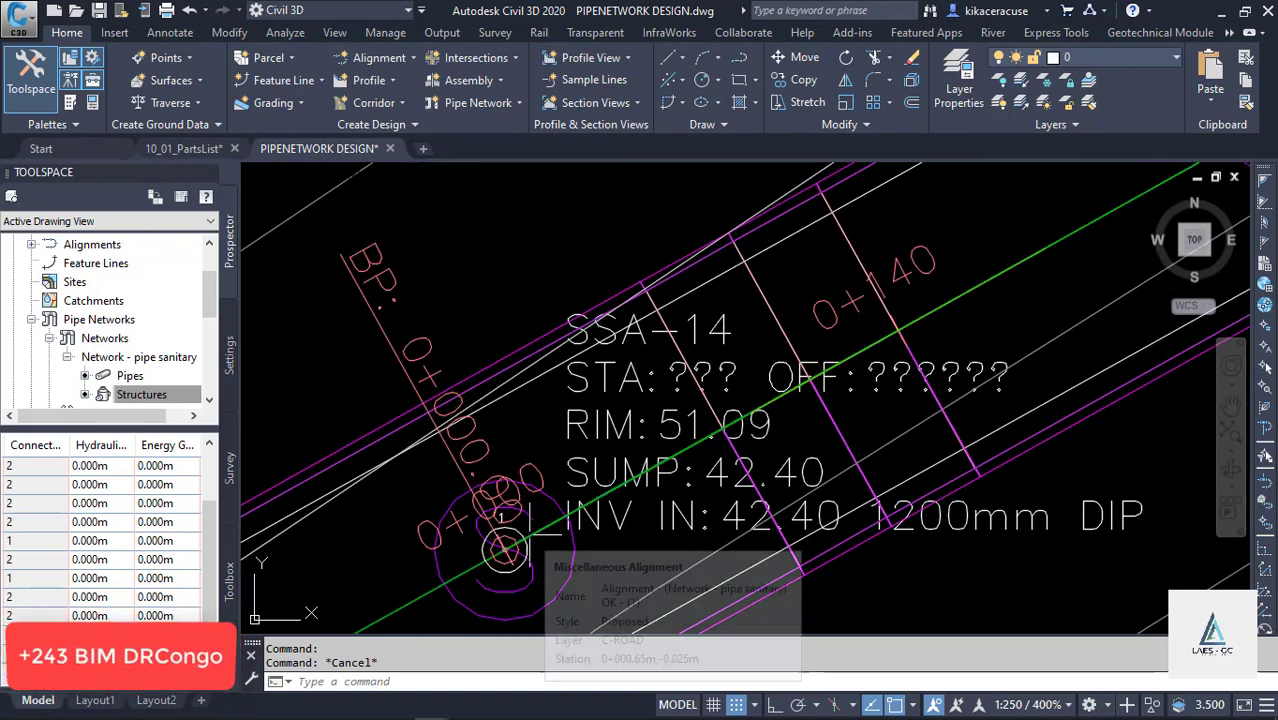
left_click(505, 549)
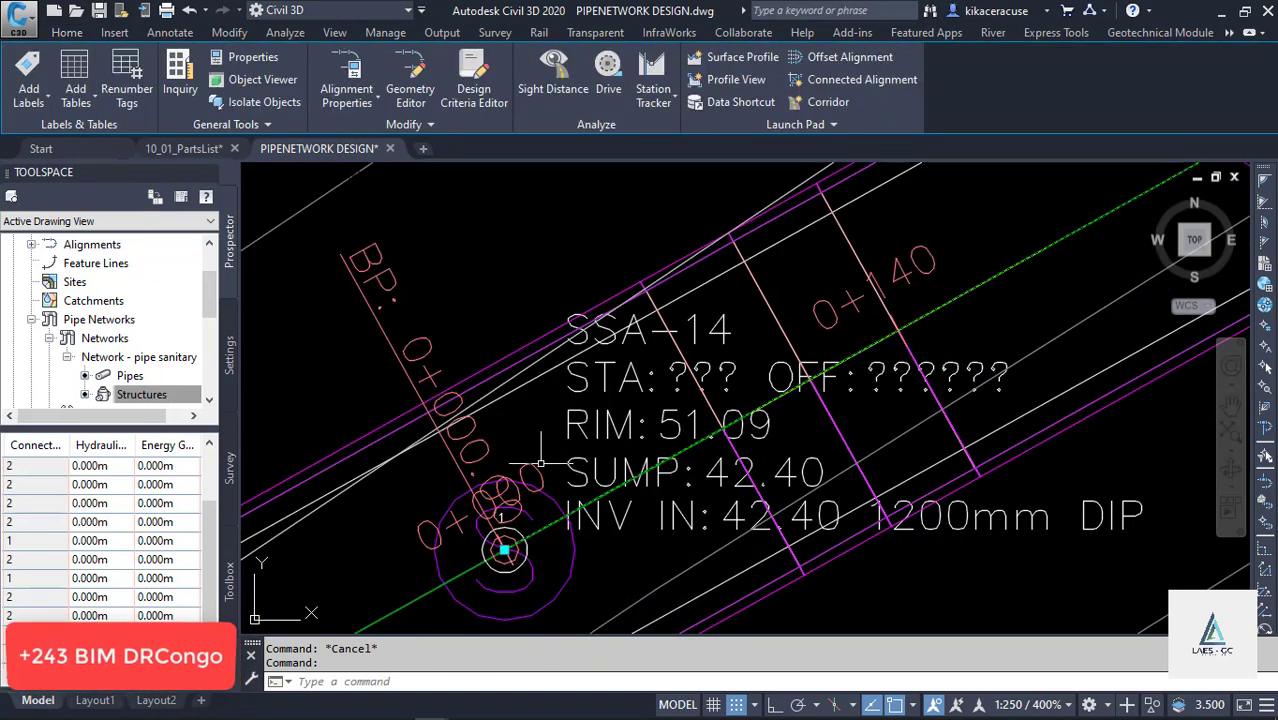
key("Escape")
scroll(510, 540, "up", 8)
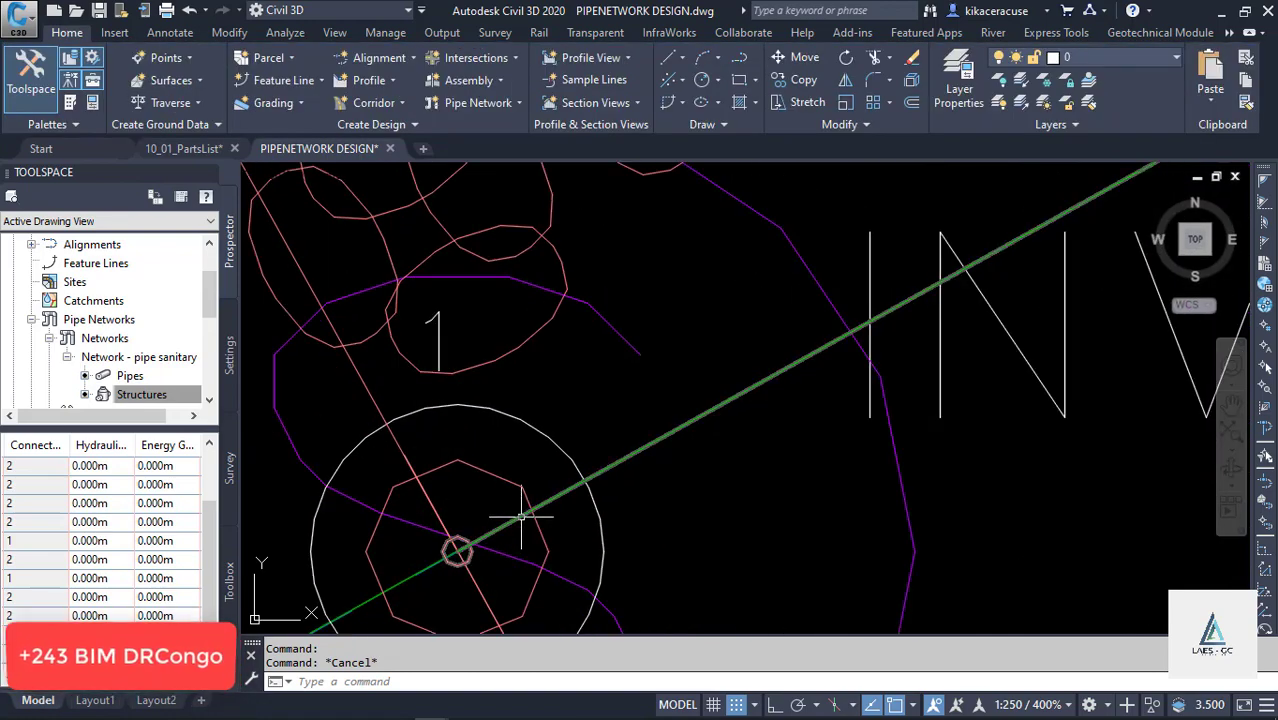
left_click(456, 549)
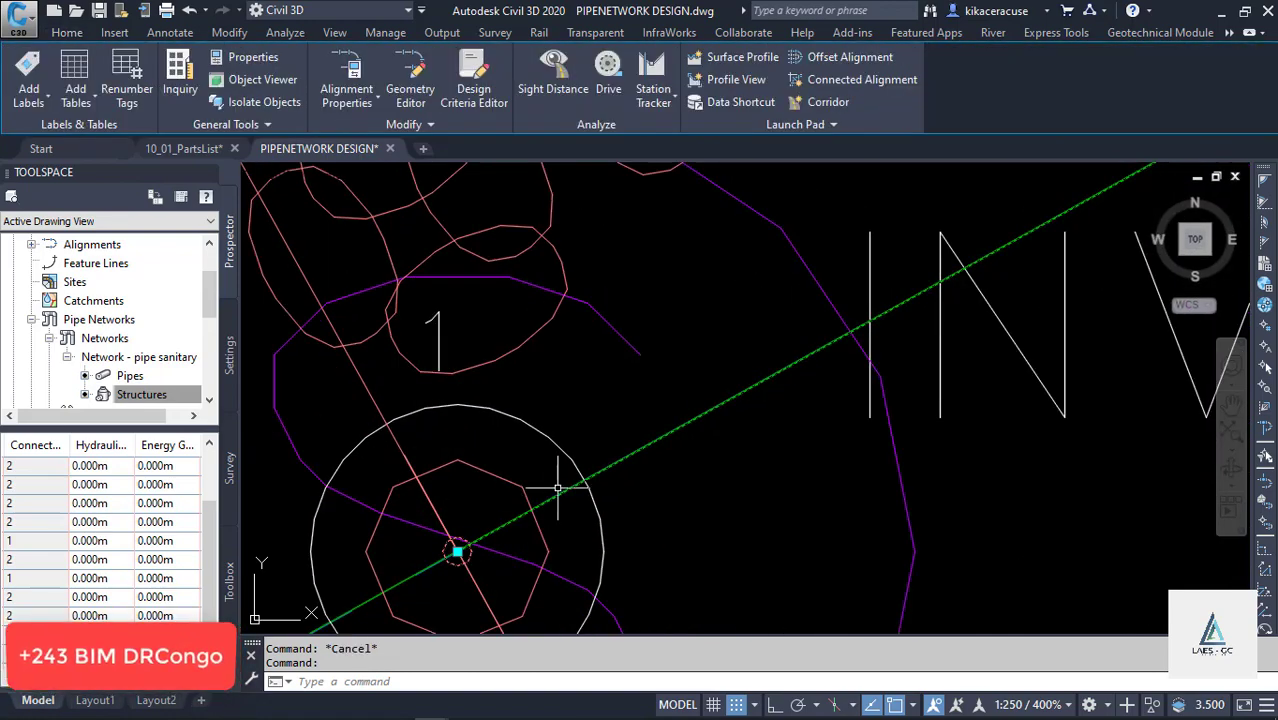
Keep the command line window open and save the drawing
key("ctrl+9")
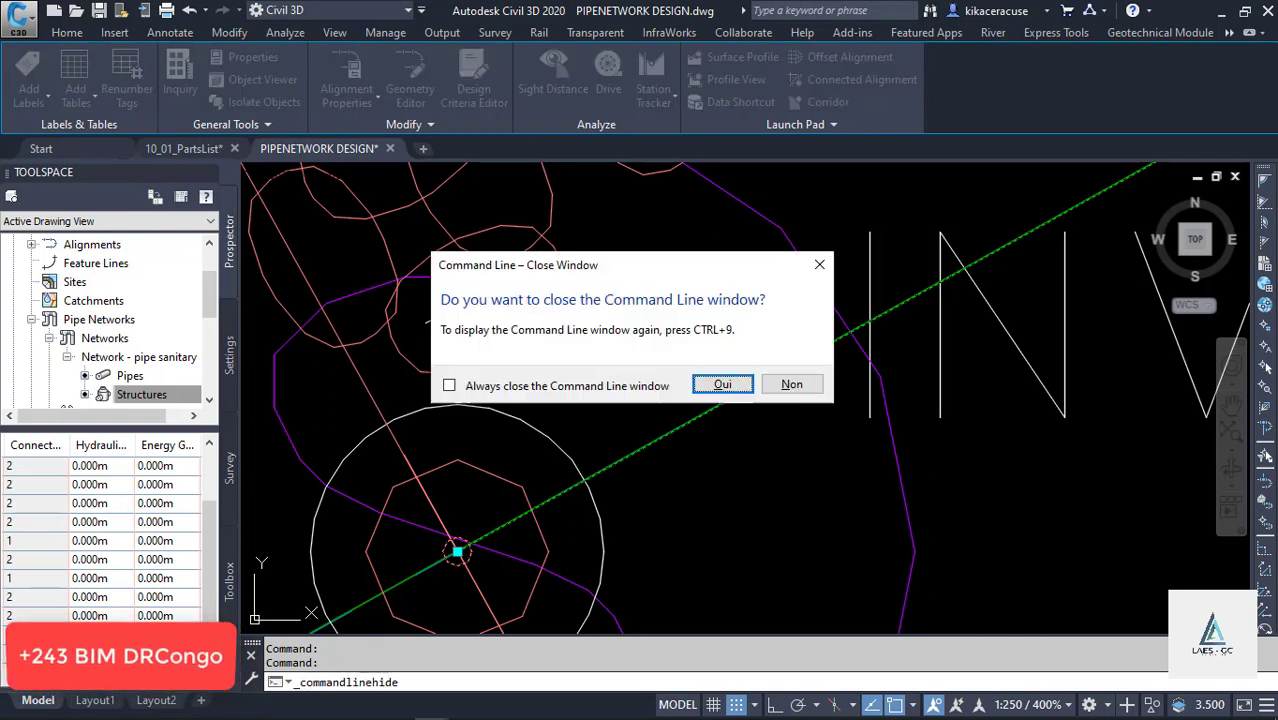
left_click(819, 265)
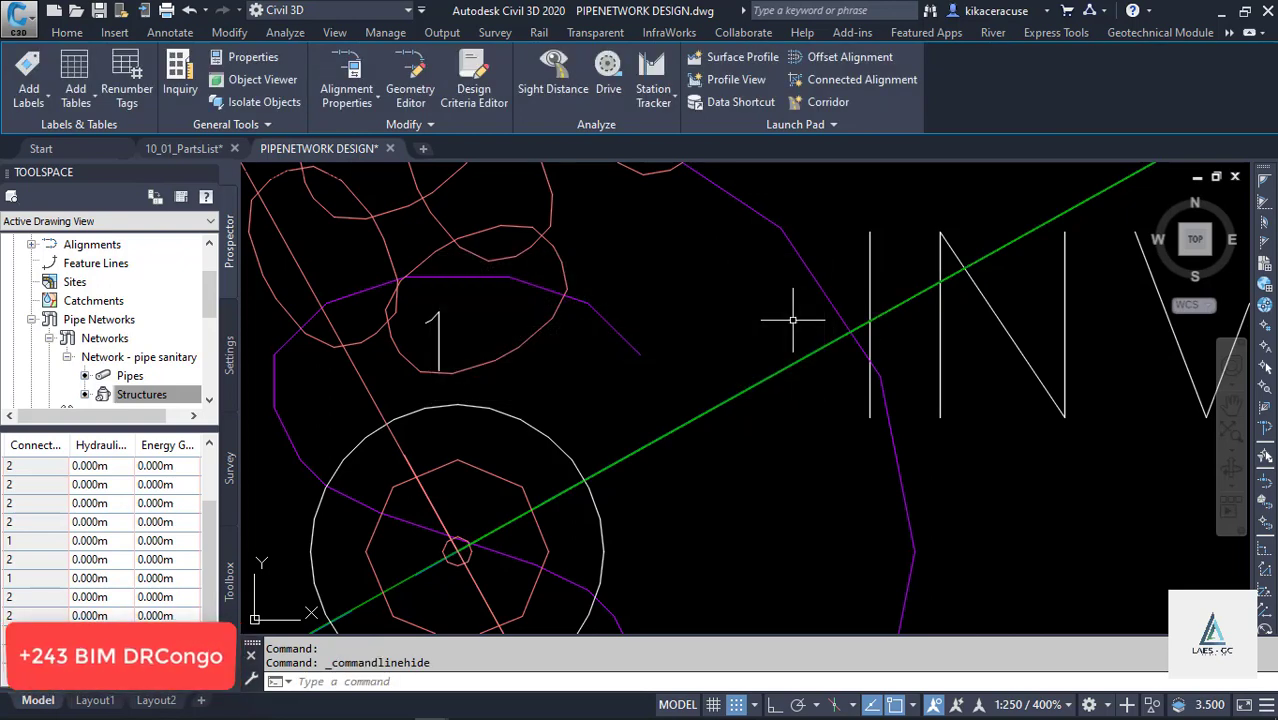
key("ctrl+s")
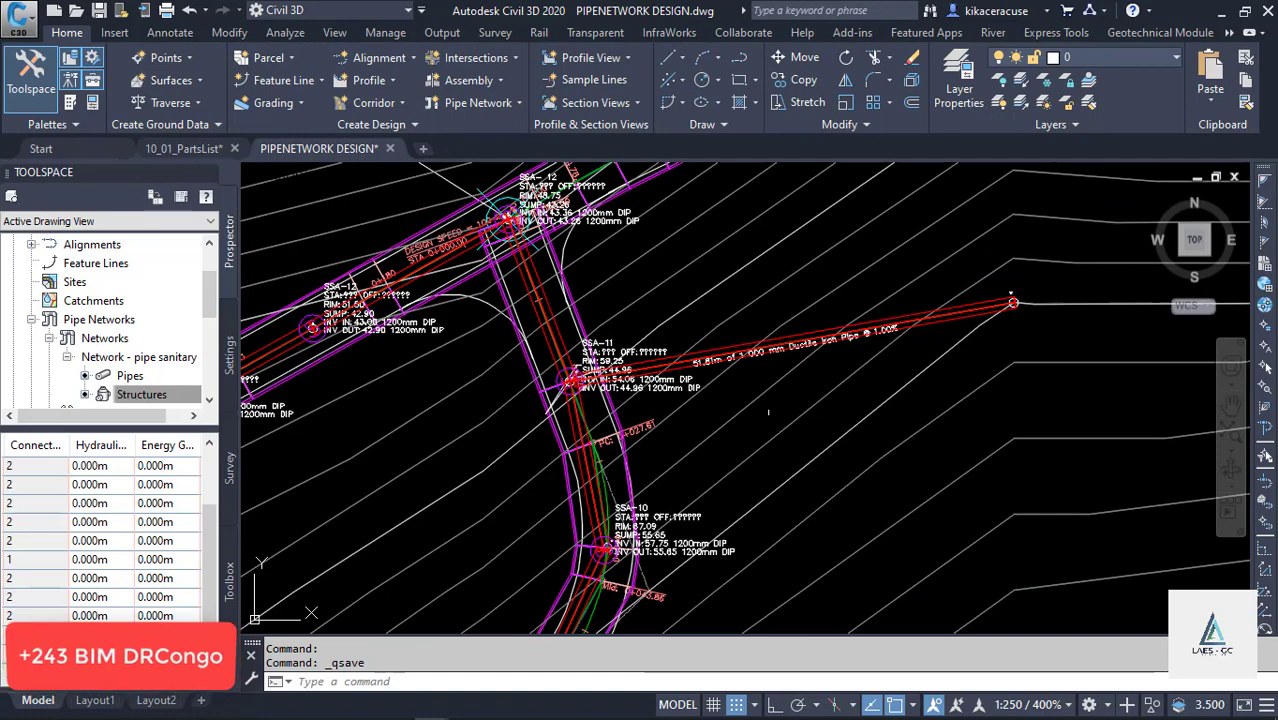
Turn off the Pipe Solid component in plan view for the Single Line (Sanitary) style of the pipe above SSA-11
scroll(772, 408, "down", 4)
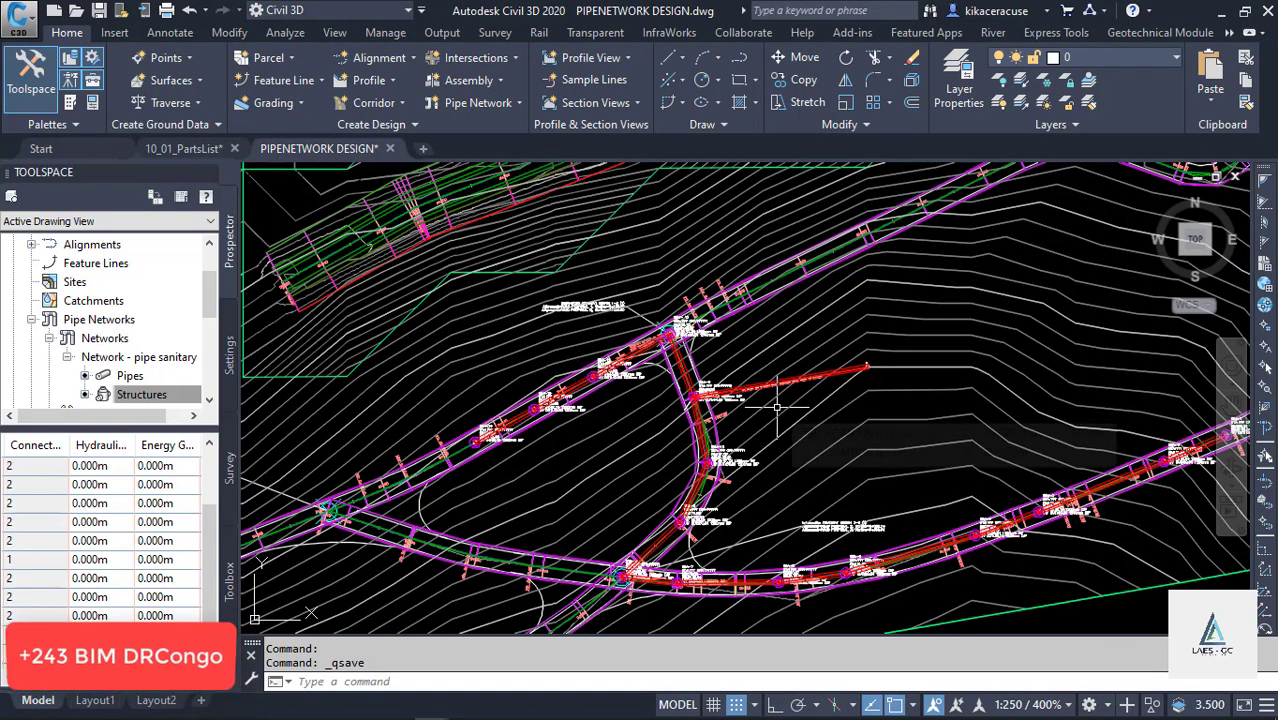
scroll(714, 341, "up", 3)
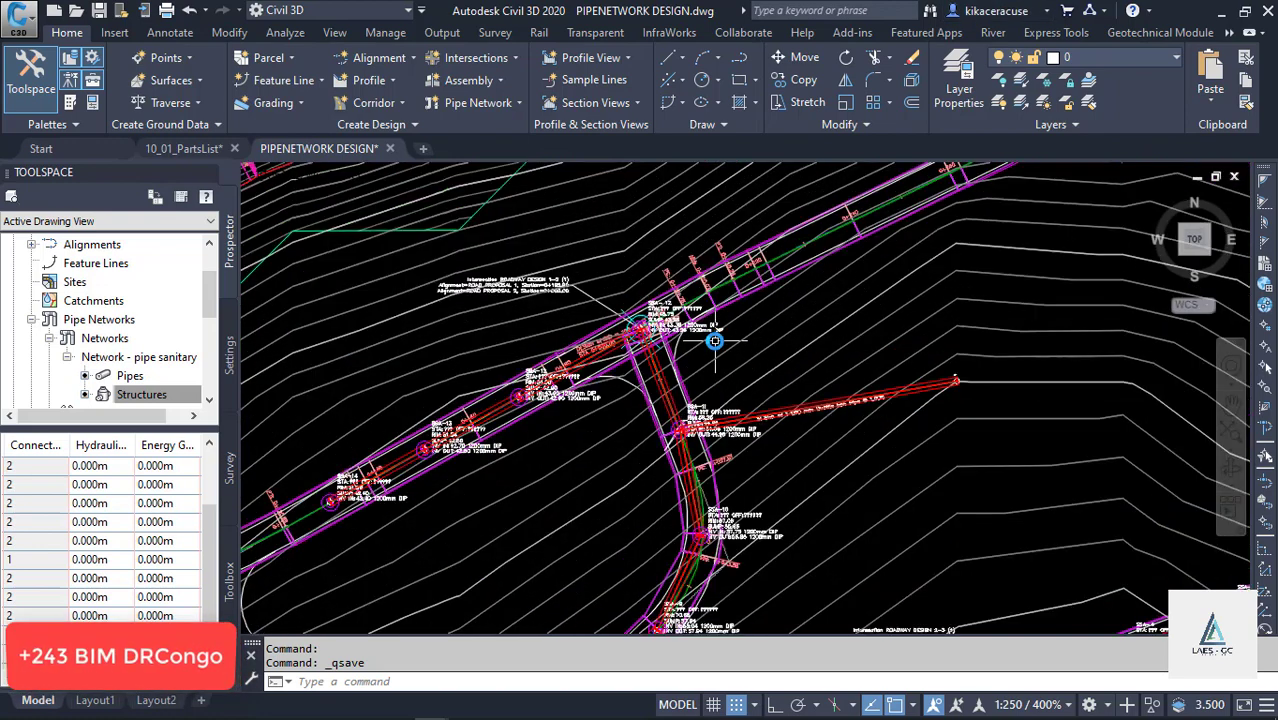
scroll(714, 341, "up", 2)
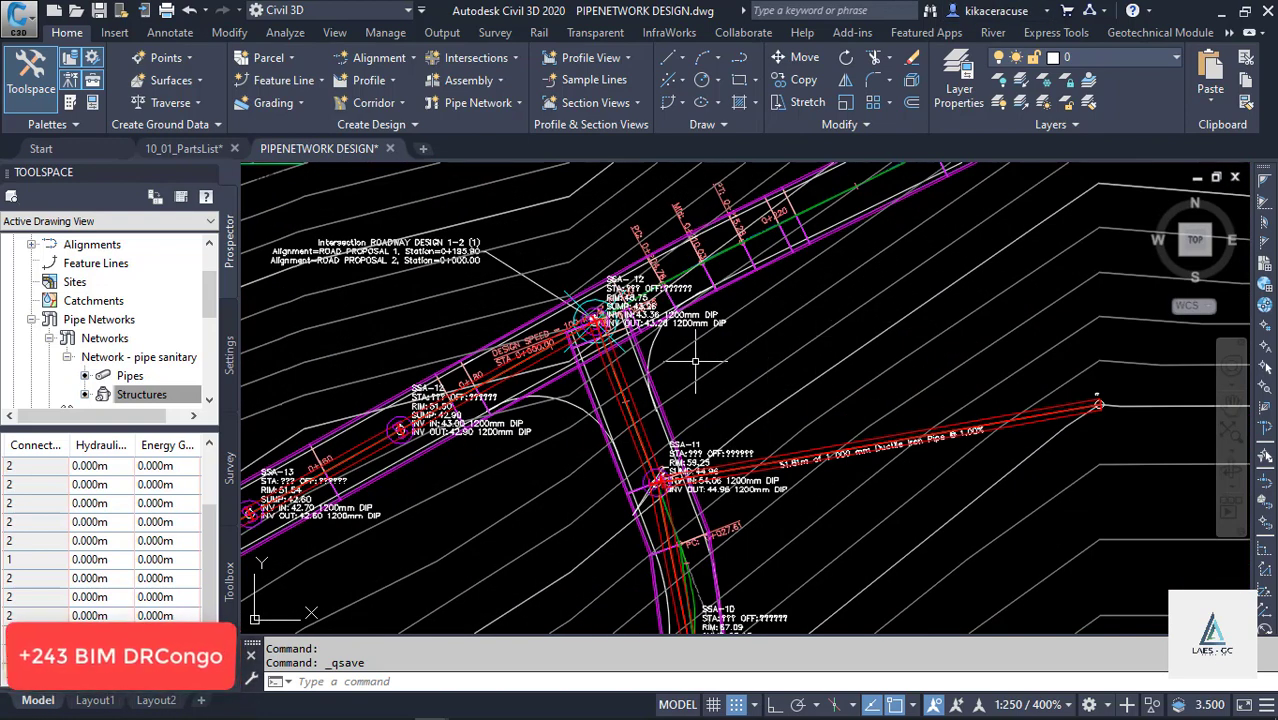
left_click(622, 384)
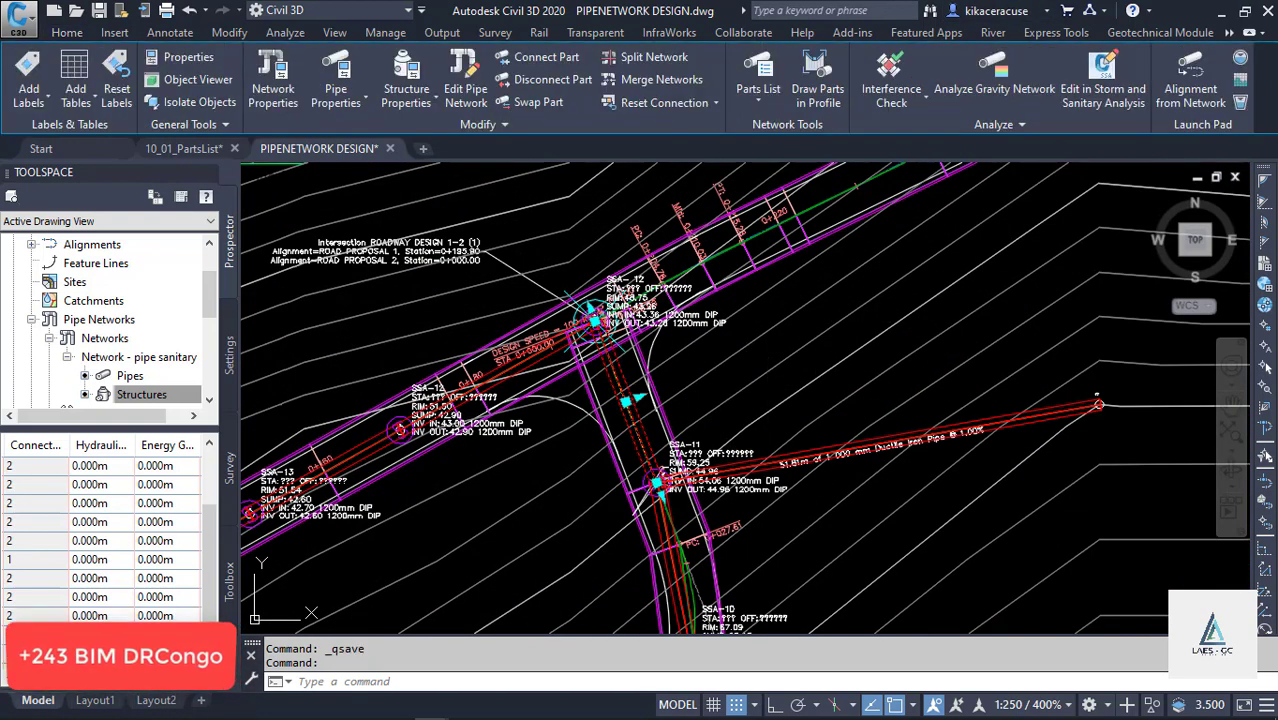
right_click(620, 385)
left_click(350, 107)
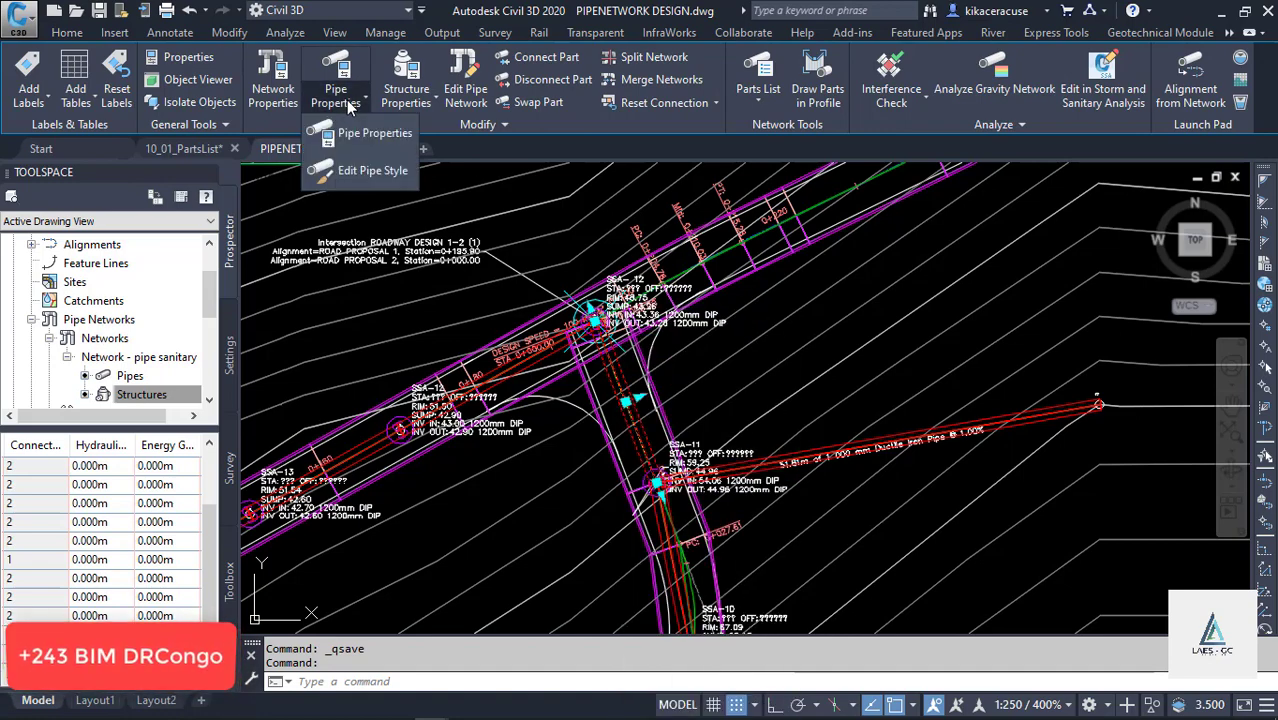
left_click(358, 166)
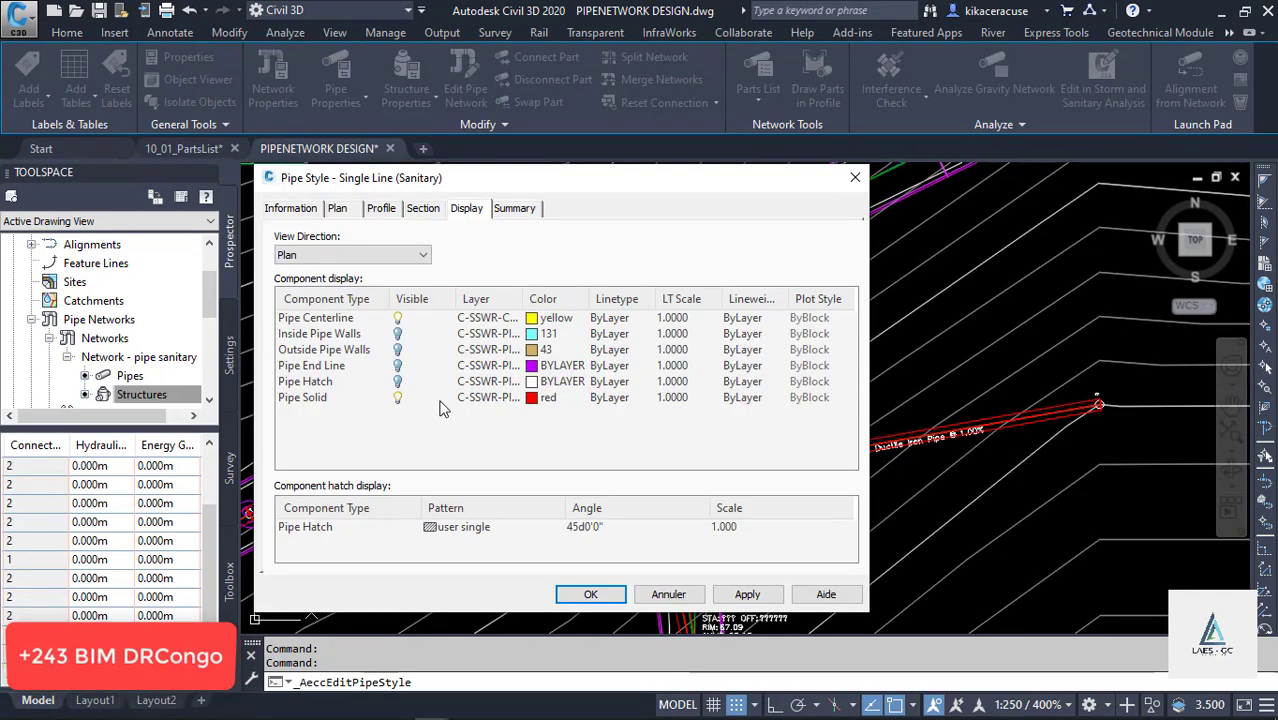
left_click(397, 398)
left_click(747, 595)
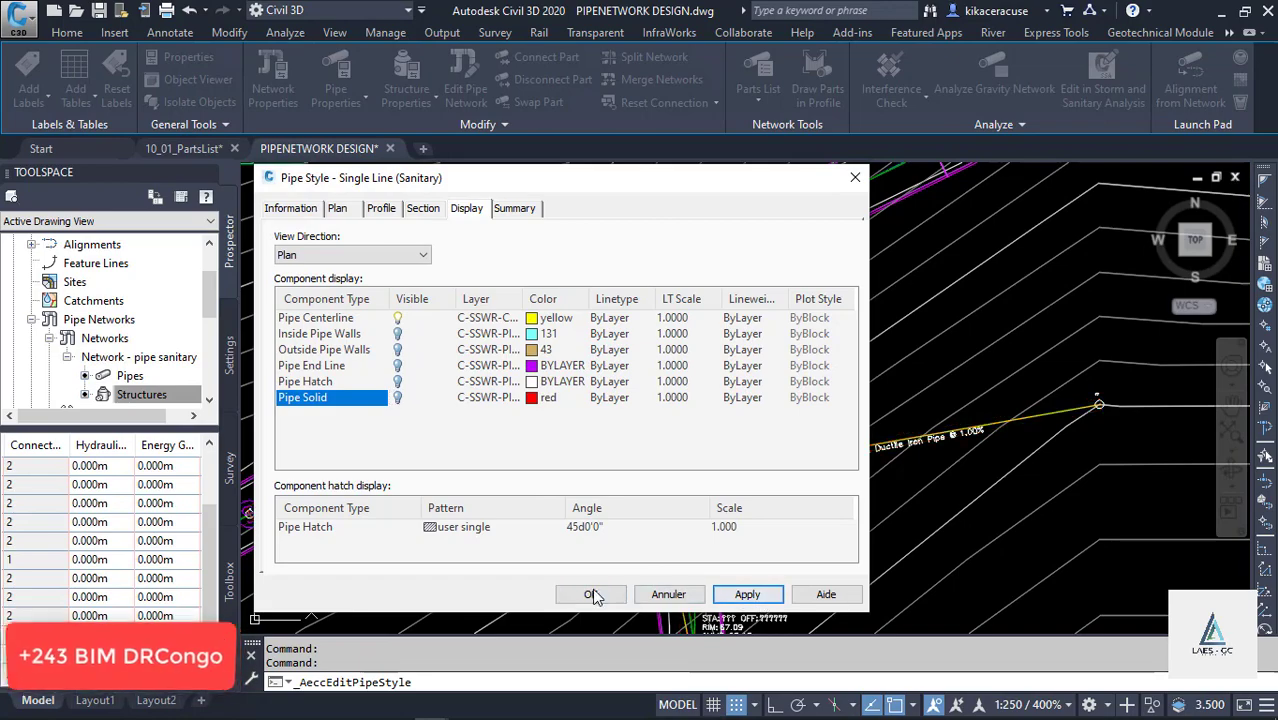
left_click(588, 594)
Define a new alignment path from the network, running from the pipe above SSA-11 to SSA-1 and including the branch pipe at SSA-11
scroll(1098, 404, "down", 3)
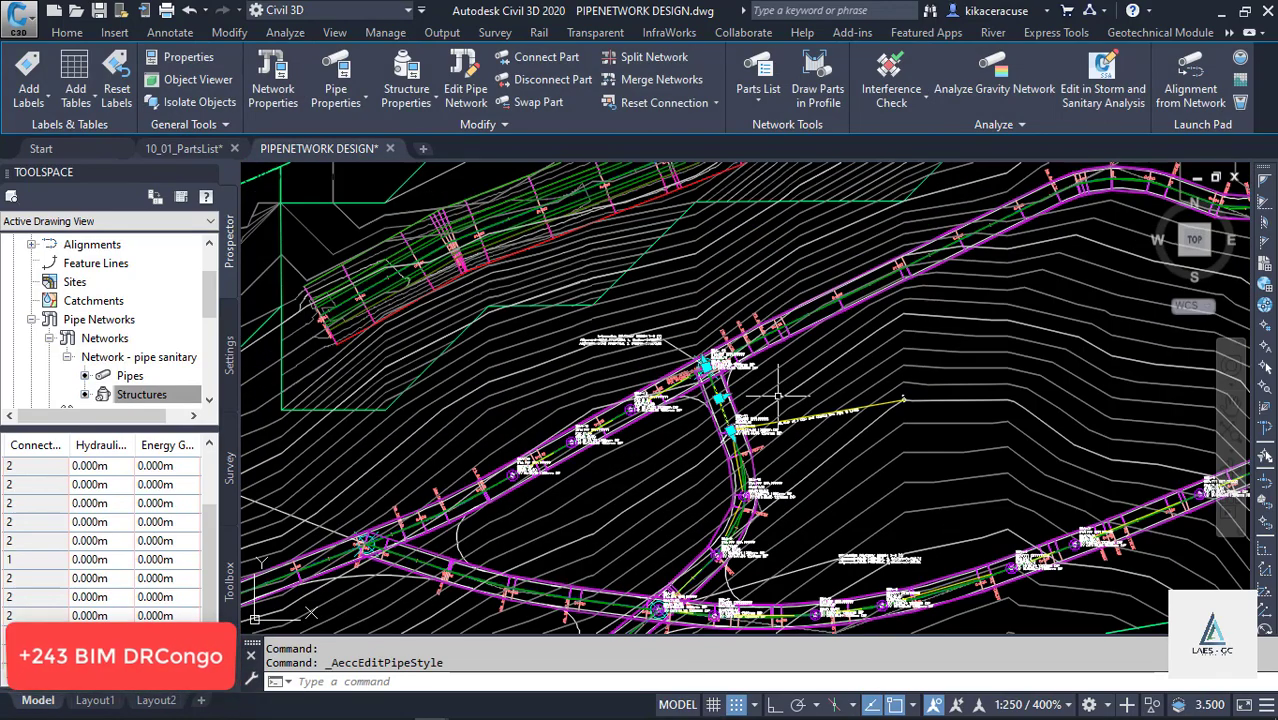
left_click(1190, 90)
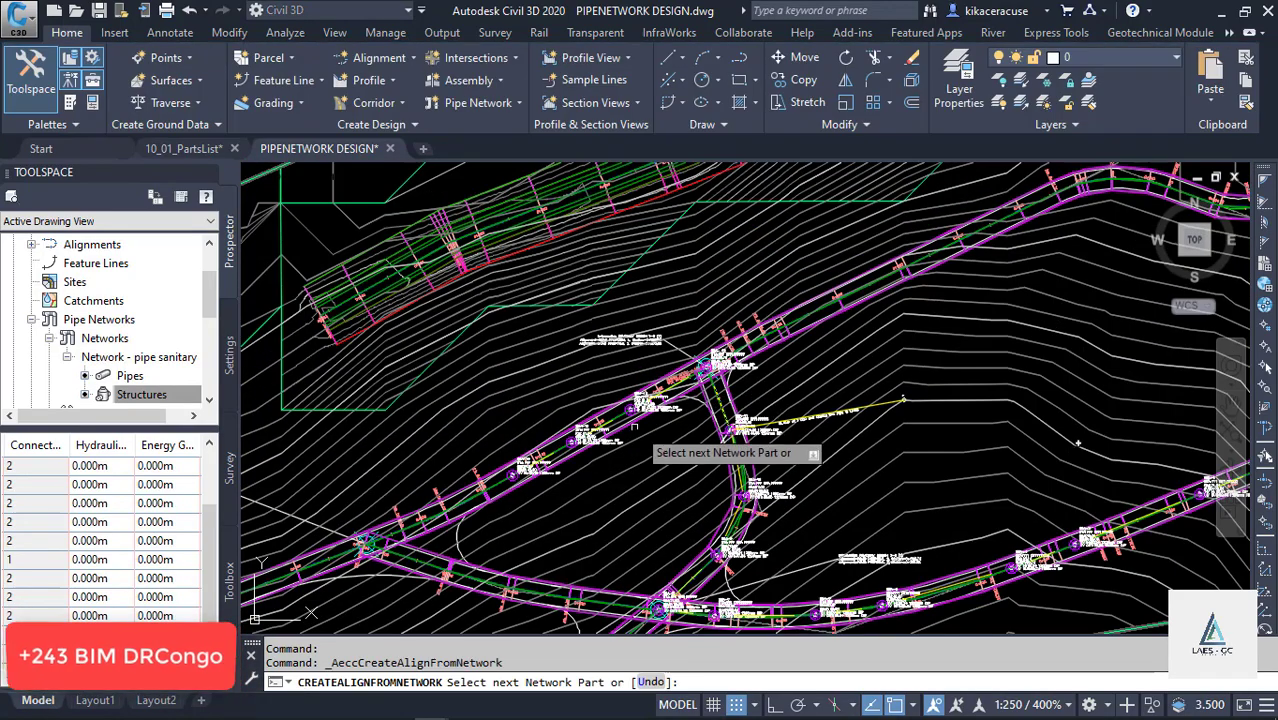
scroll(662, 400, "down", 4)
scroll(855, 435, "up", 6)
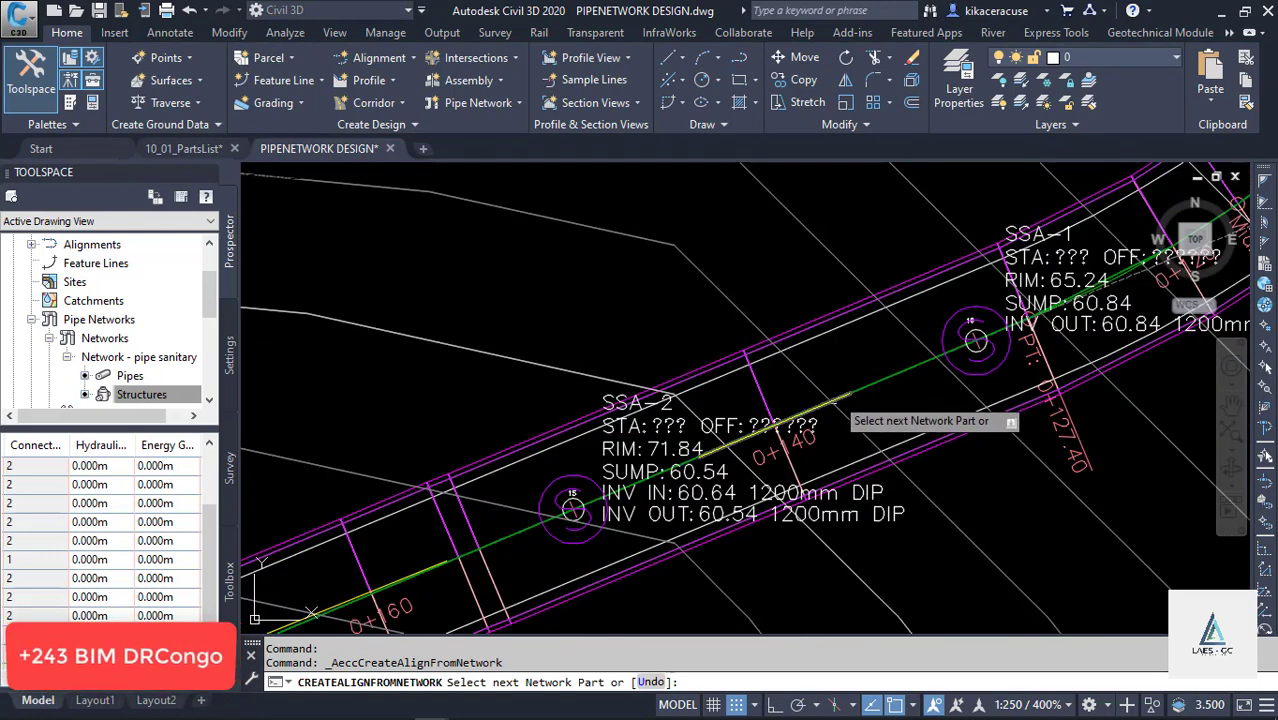
left_click(843, 400)
left_click(995, 368)
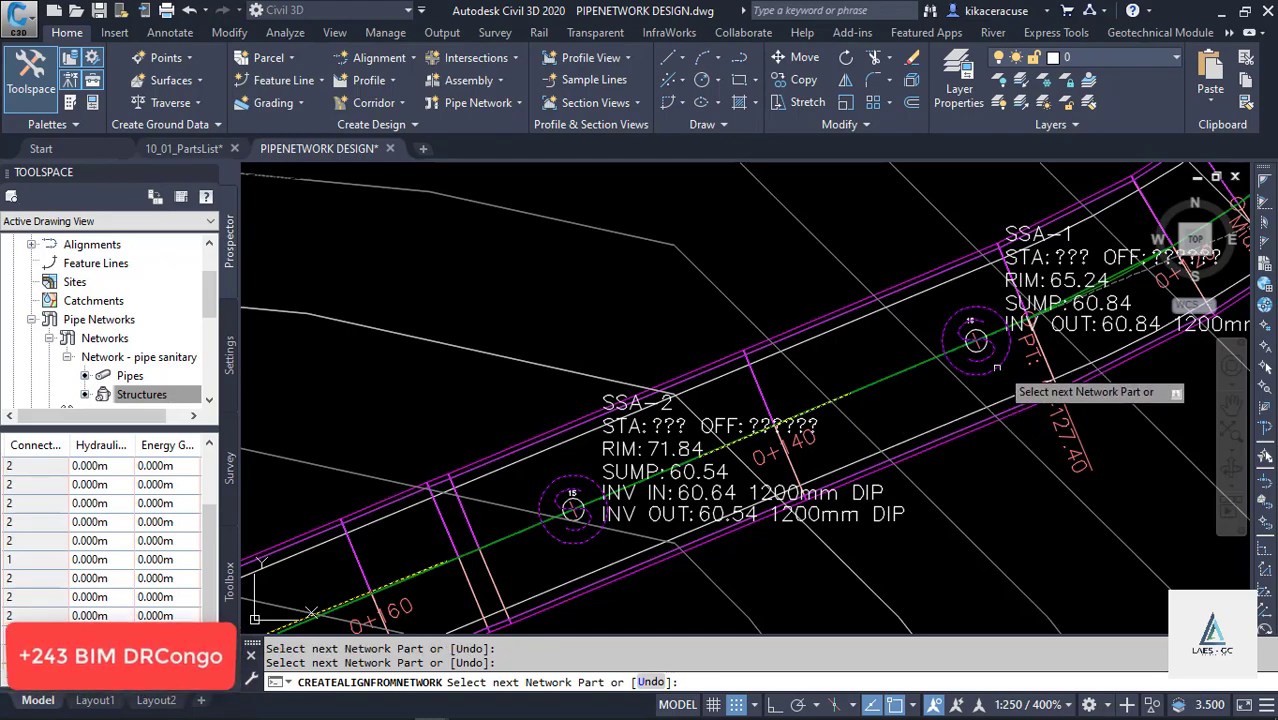
scroll(945, 528, "down", 6)
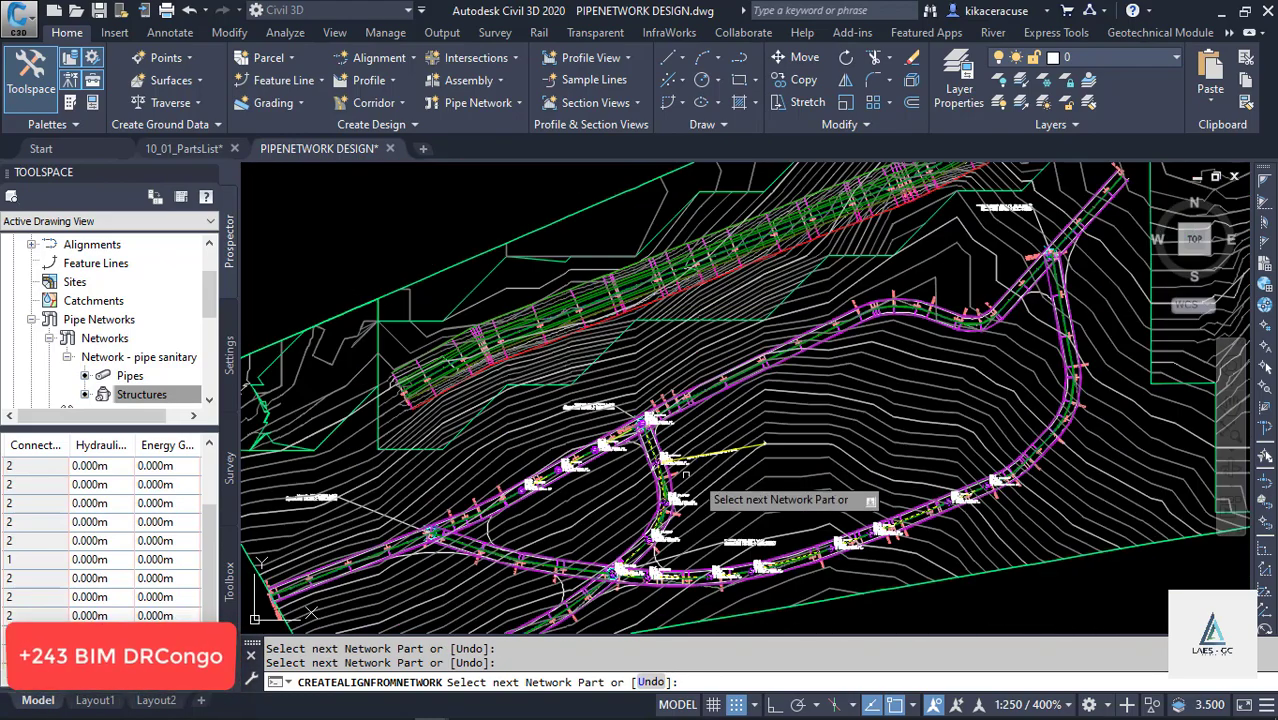
scroll(686, 474, "up", 6)
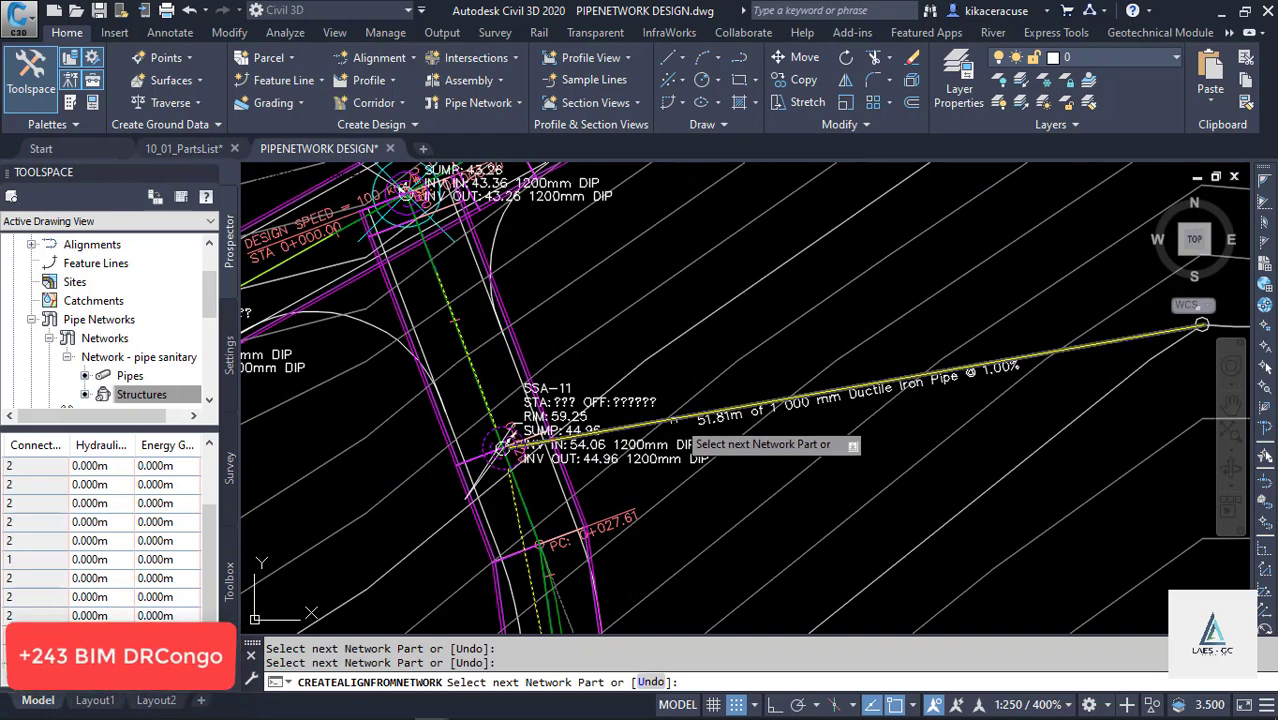
scroll(741, 334, "down", 2)
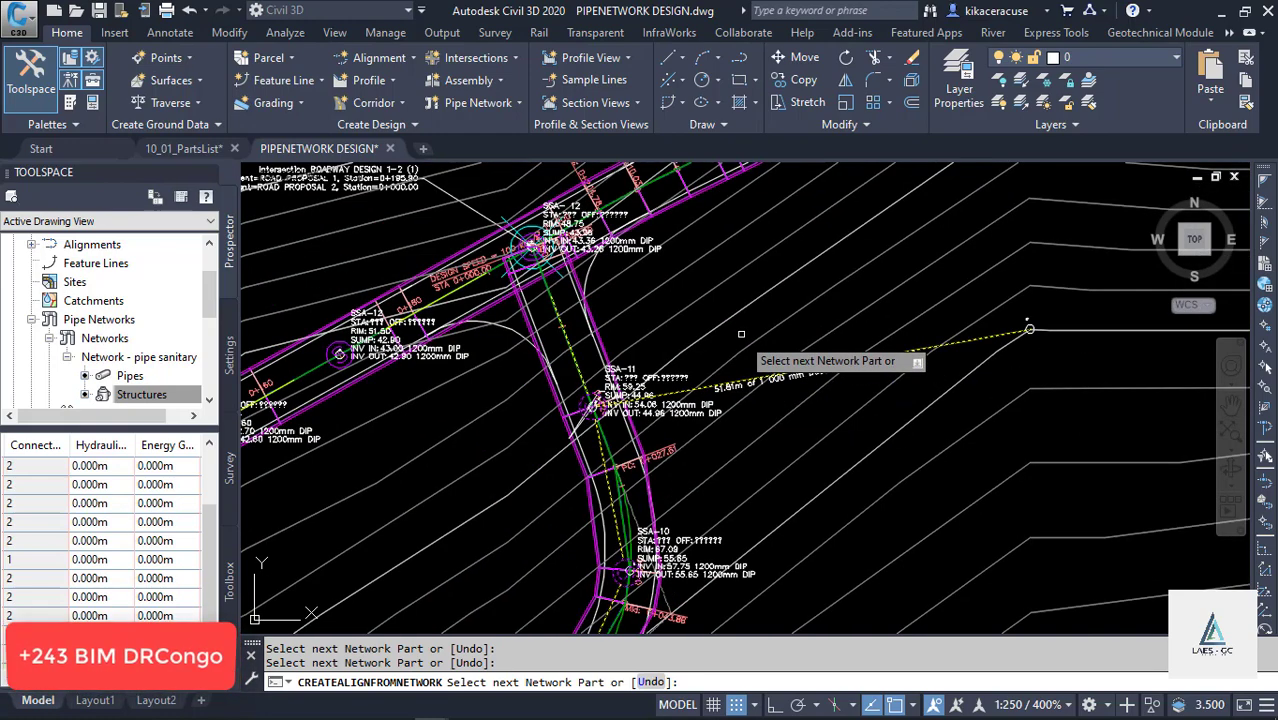
key("Return")
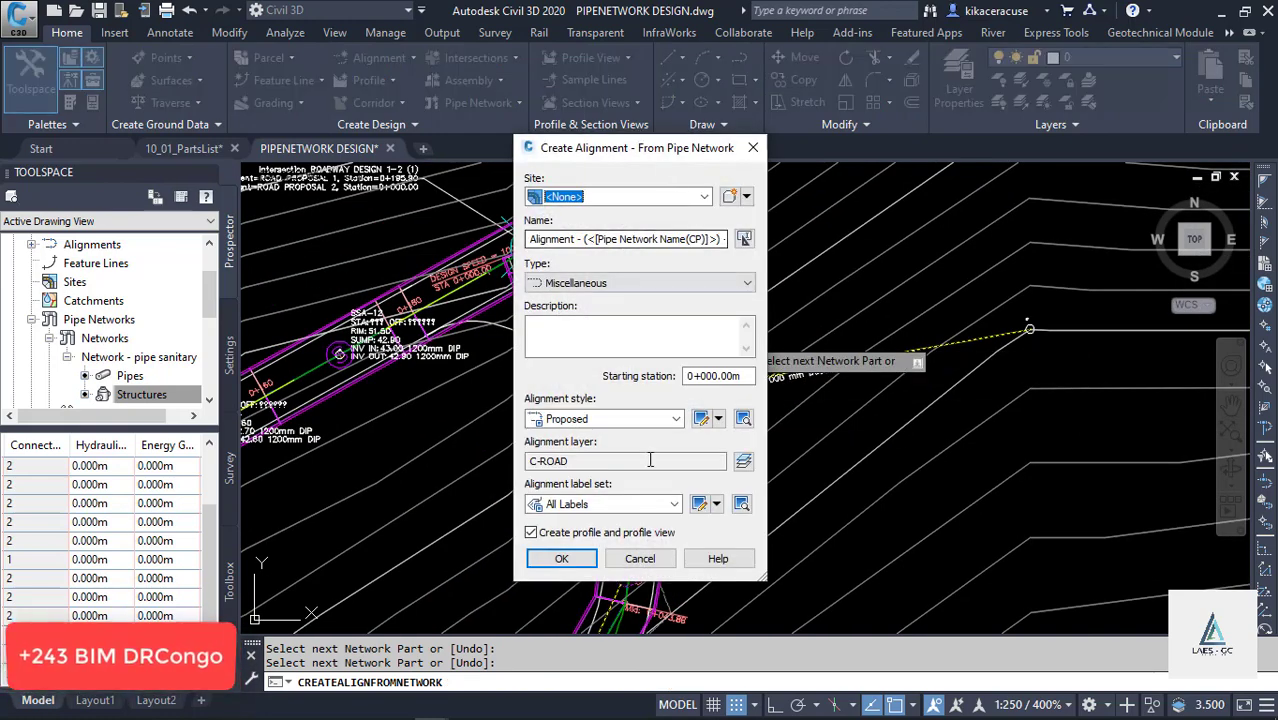
Create the Miscellaneous network alignment with the Proposed style and All Labels, and add the AIW_Existing_Ground (1) surface profile for drawing
left_click(563, 557)
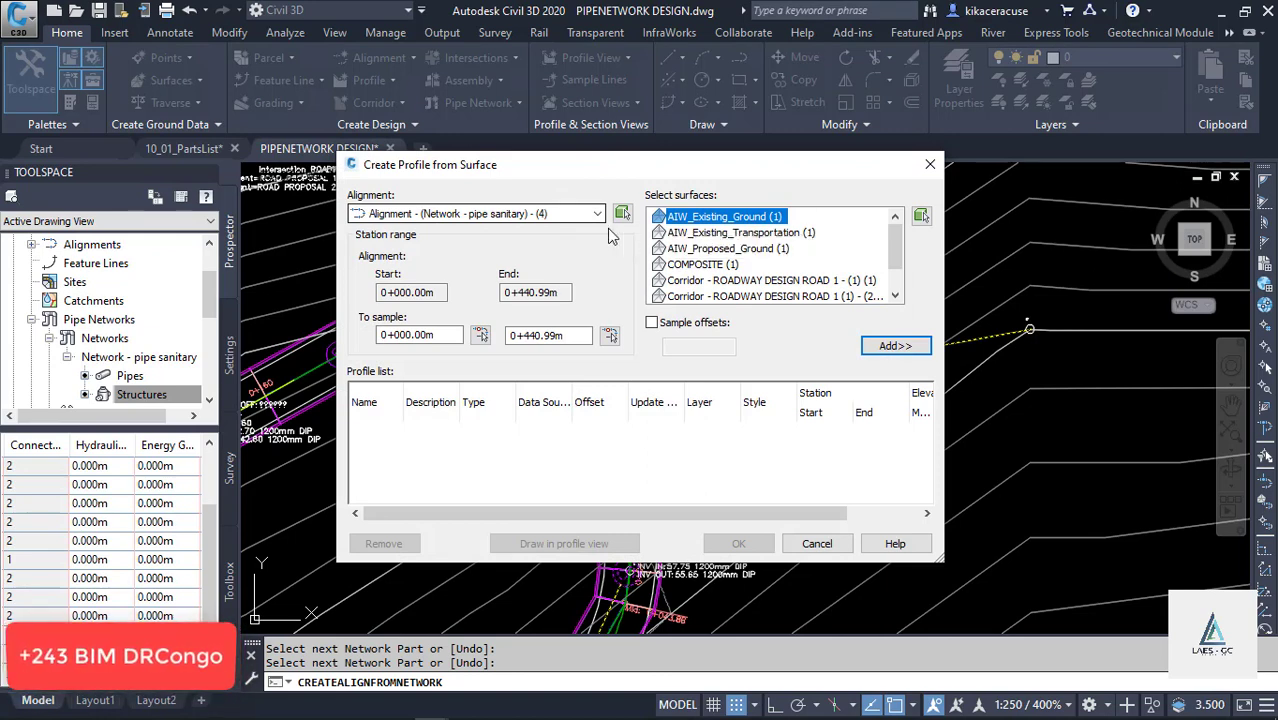
left_click(884, 347)
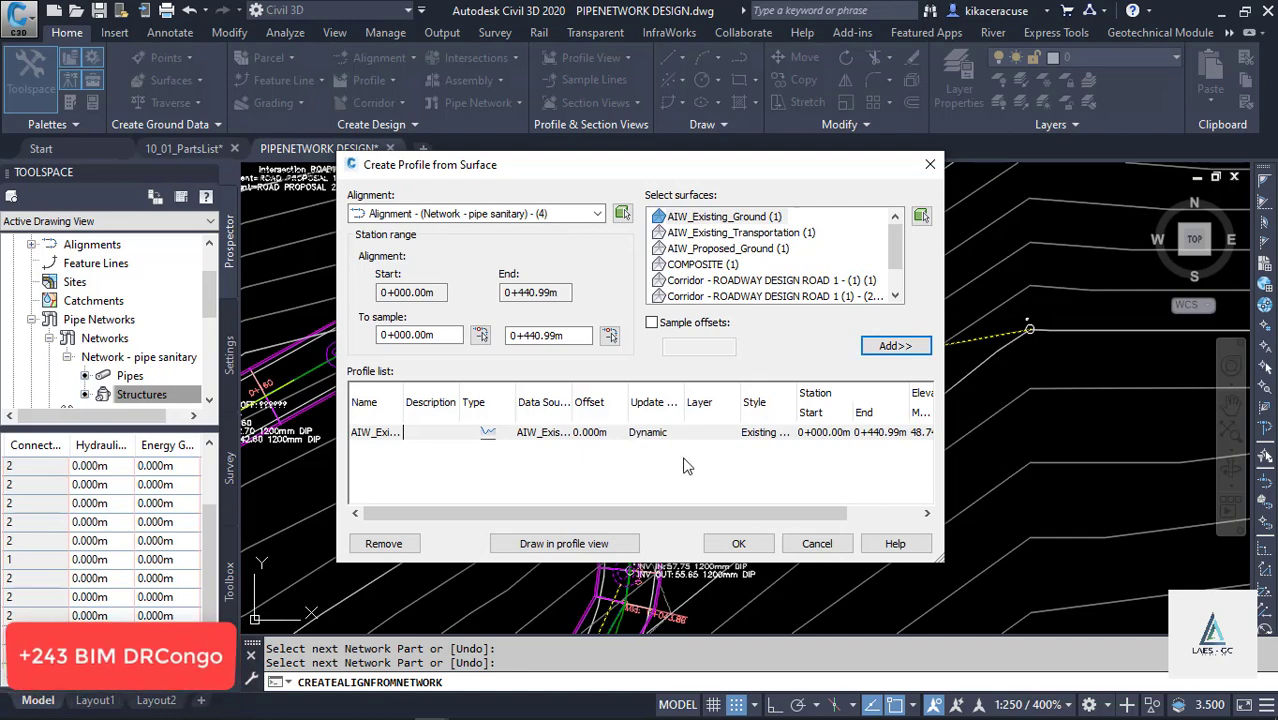
left_click(583, 547)
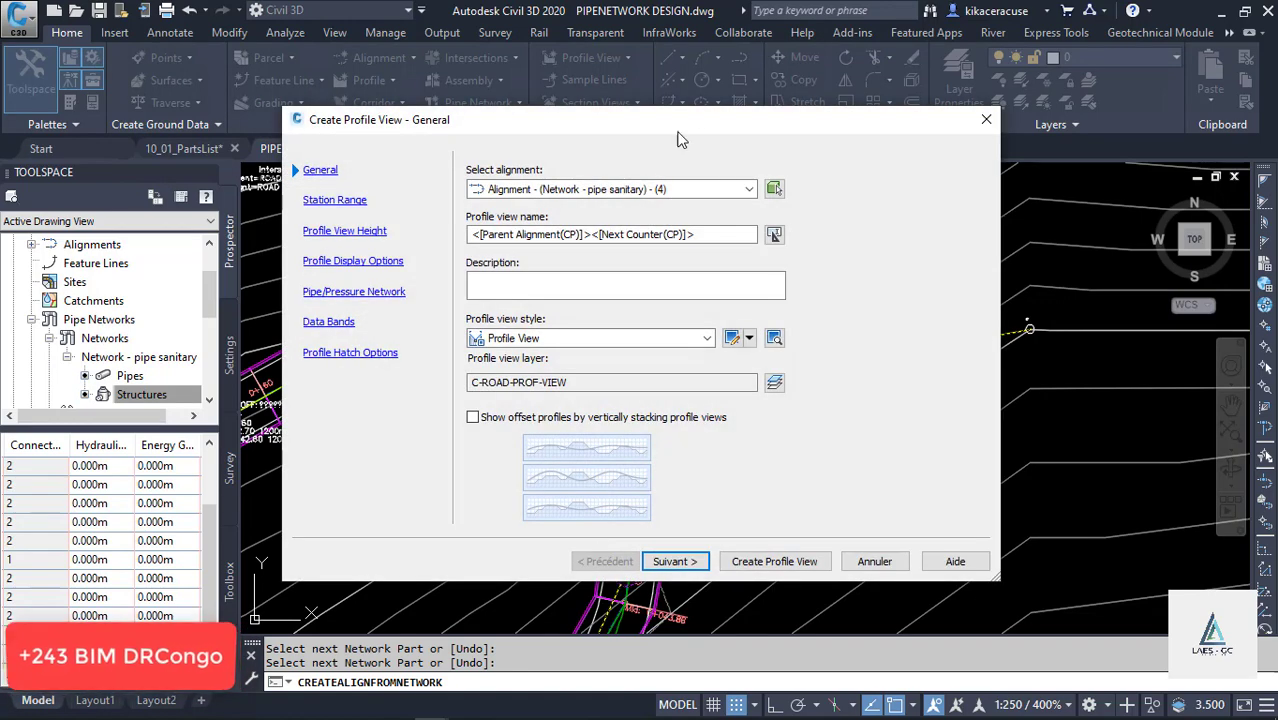
Set up the profile view for Alignment - (Network - pipe sanitary) - (4), keeping the preselected Network - pipe sanitary parts
left_click(749, 189)
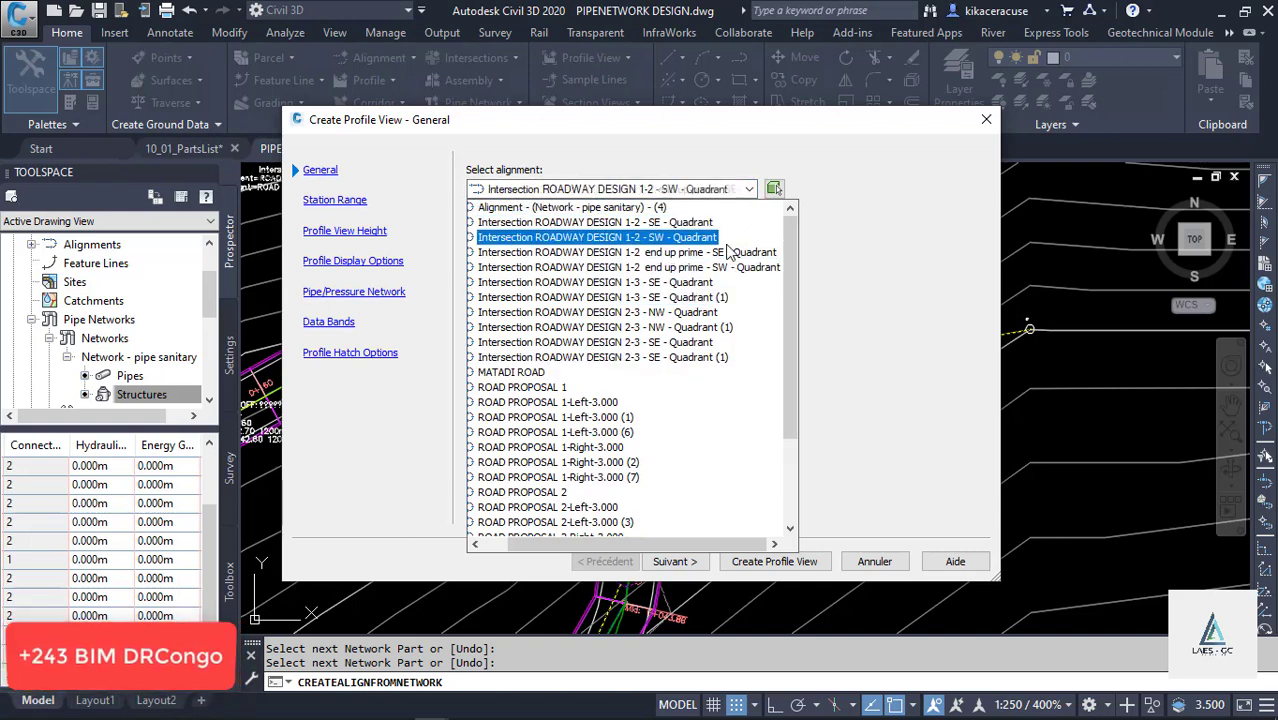
left_click(697, 205)
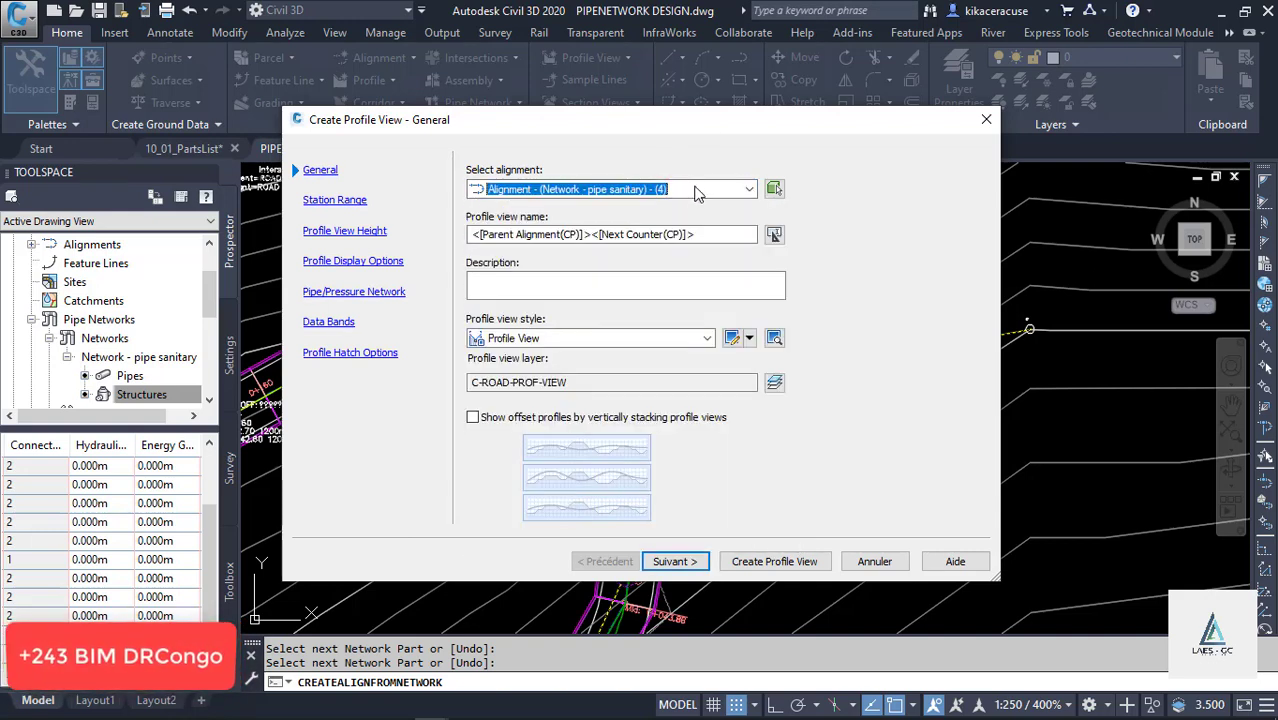
left_click(687, 189)
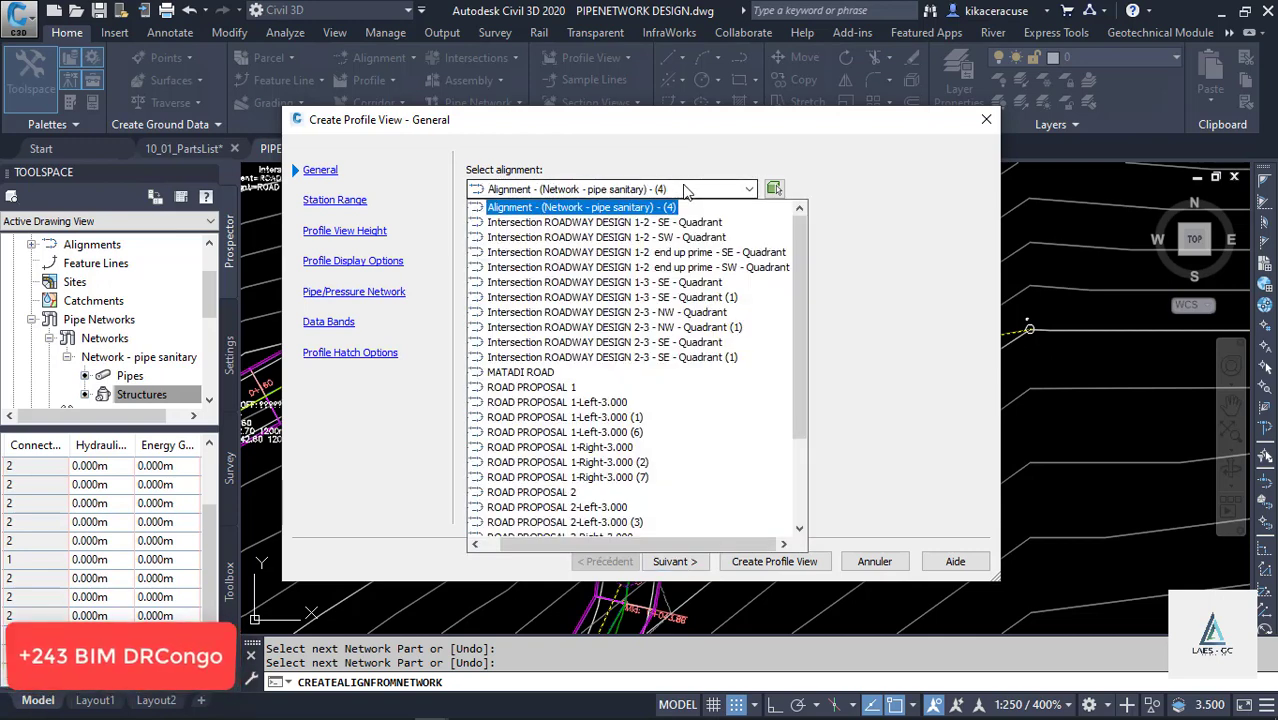
left_click(687, 189)
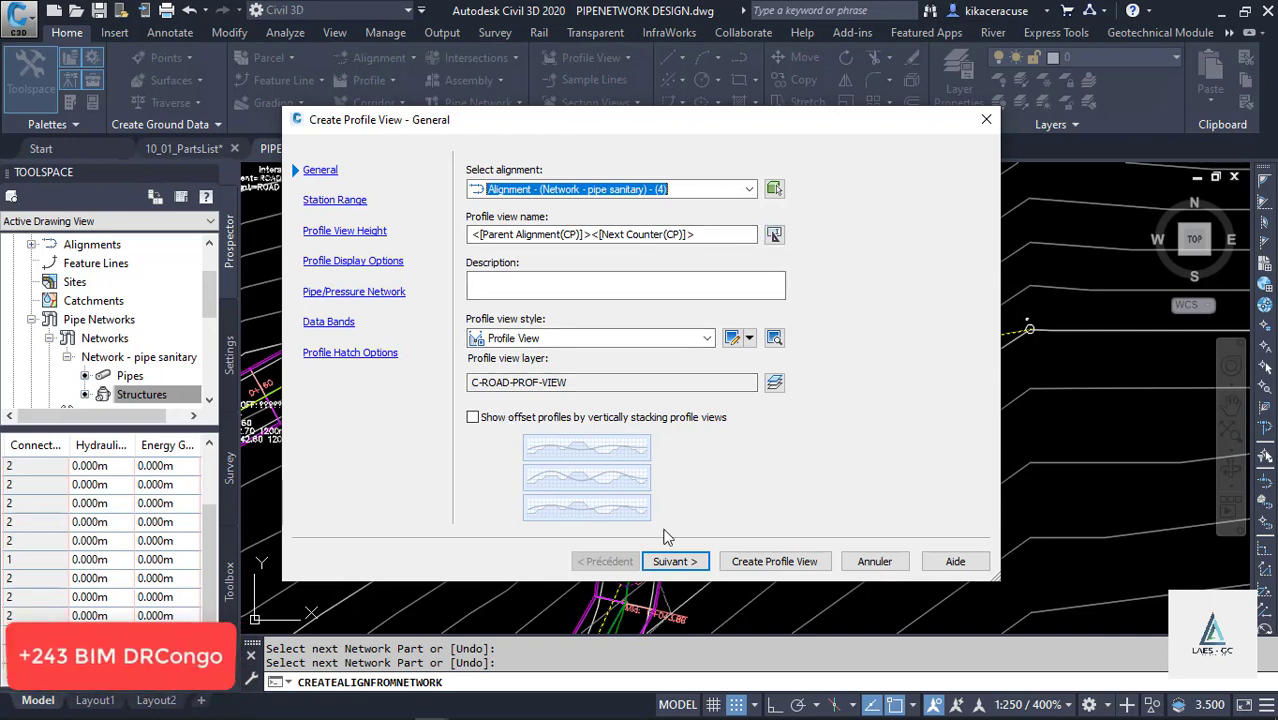
left_click(676, 561)
left_click(678, 562)
left_click(678, 562)
left_click(680, 563)
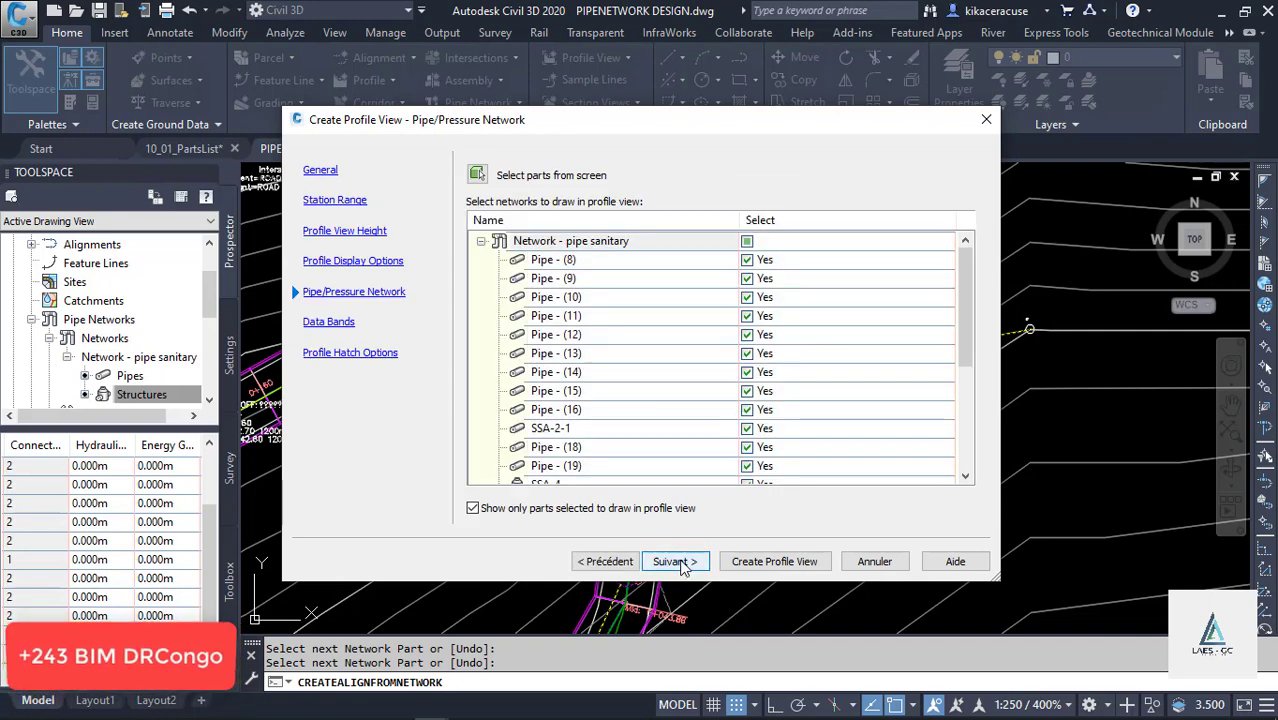
left_click(680, 563)
left_click(605, 561)
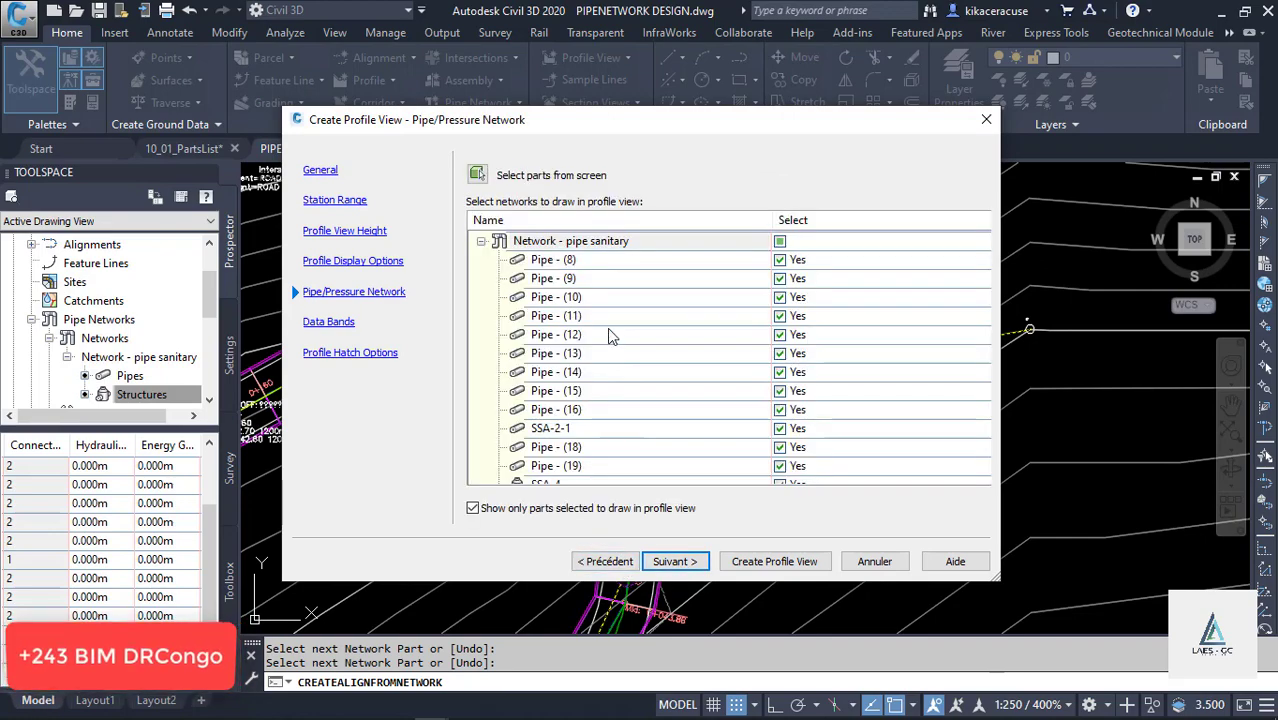
scroll(607, 327, "down", 4)
Create the profile view and place it in the empty area above the site plan
left_click(762, 555)
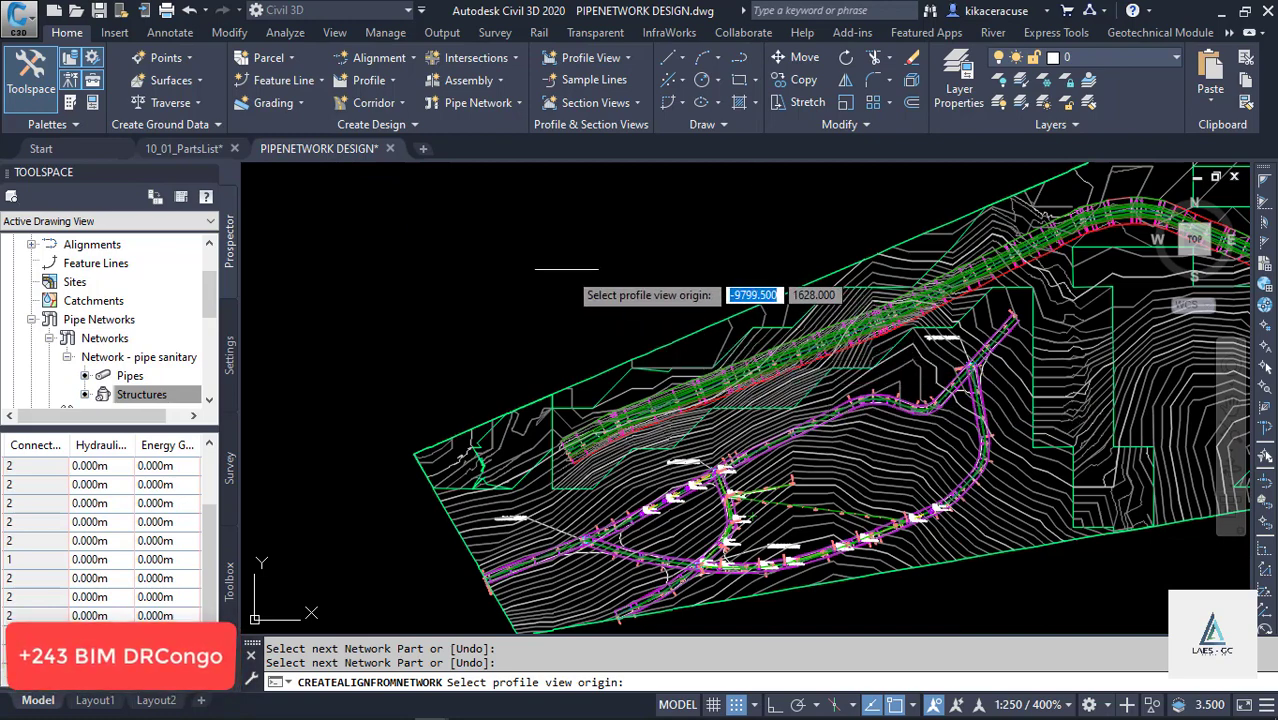
scroll(565, 272, "up", 5)
scroll(800, 460, "down", 3)
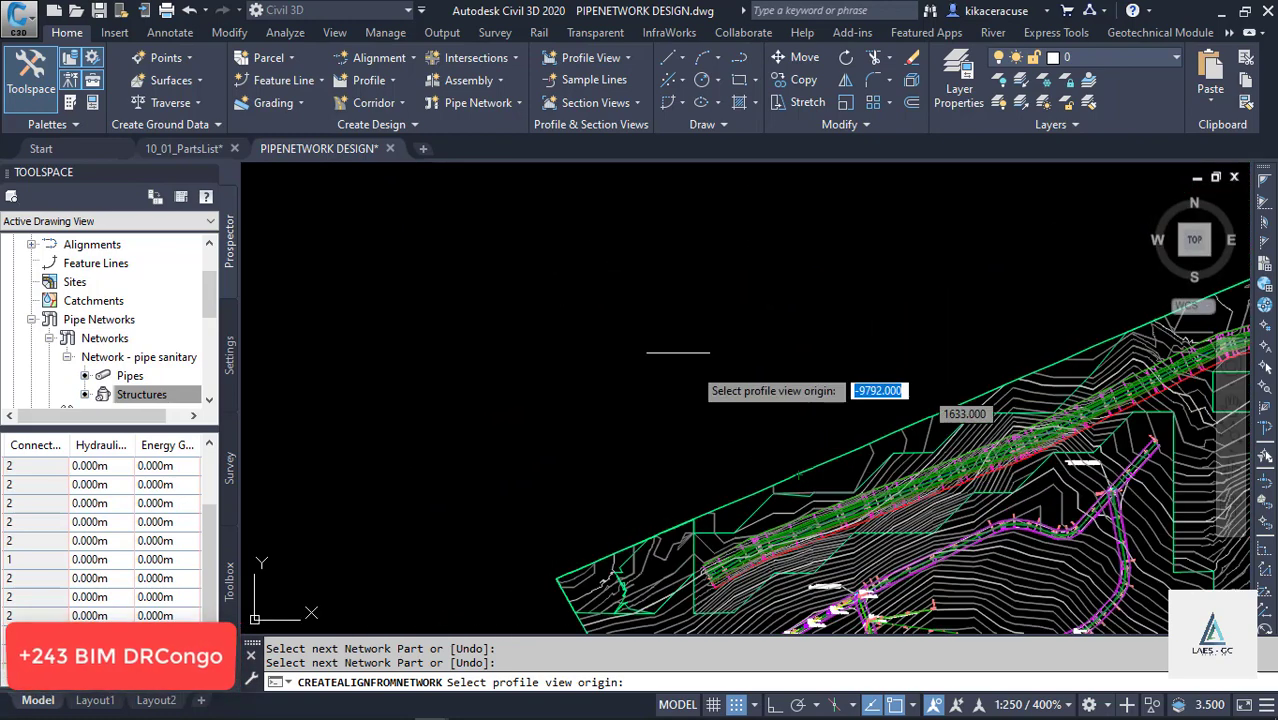
scroll(832, 550, "down", 2)
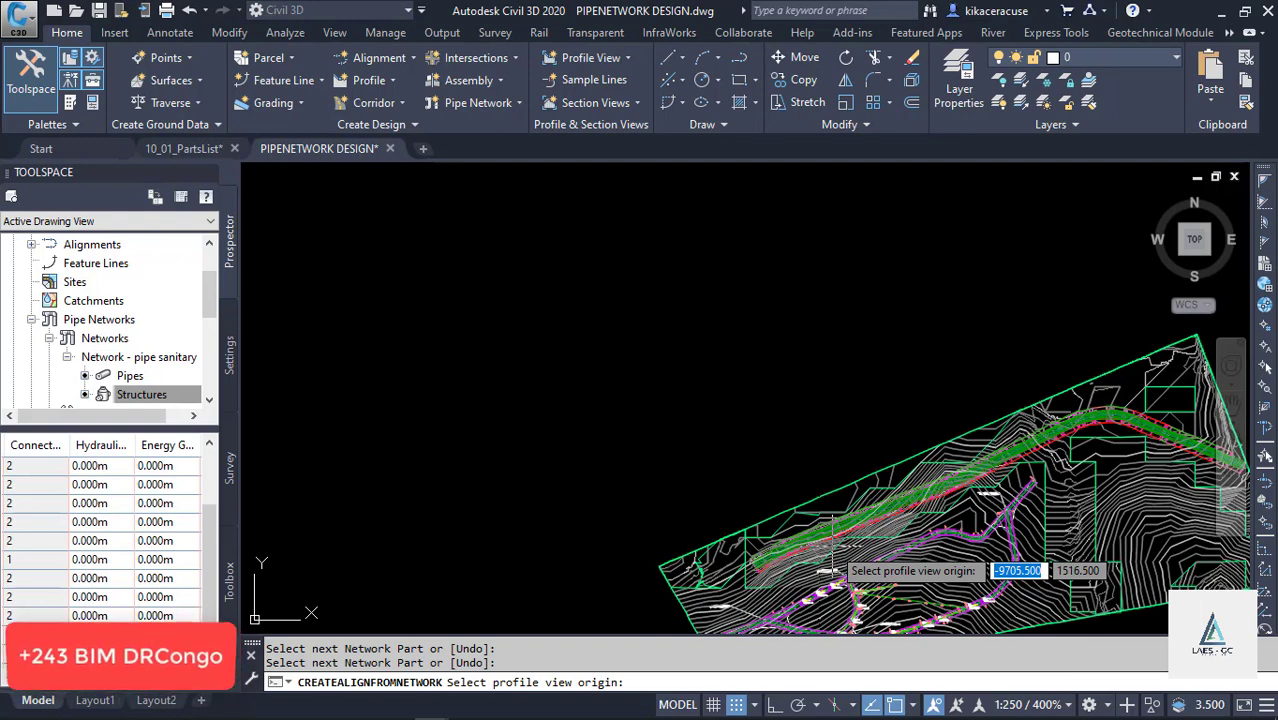
scroll(830, 554, "down", 2)
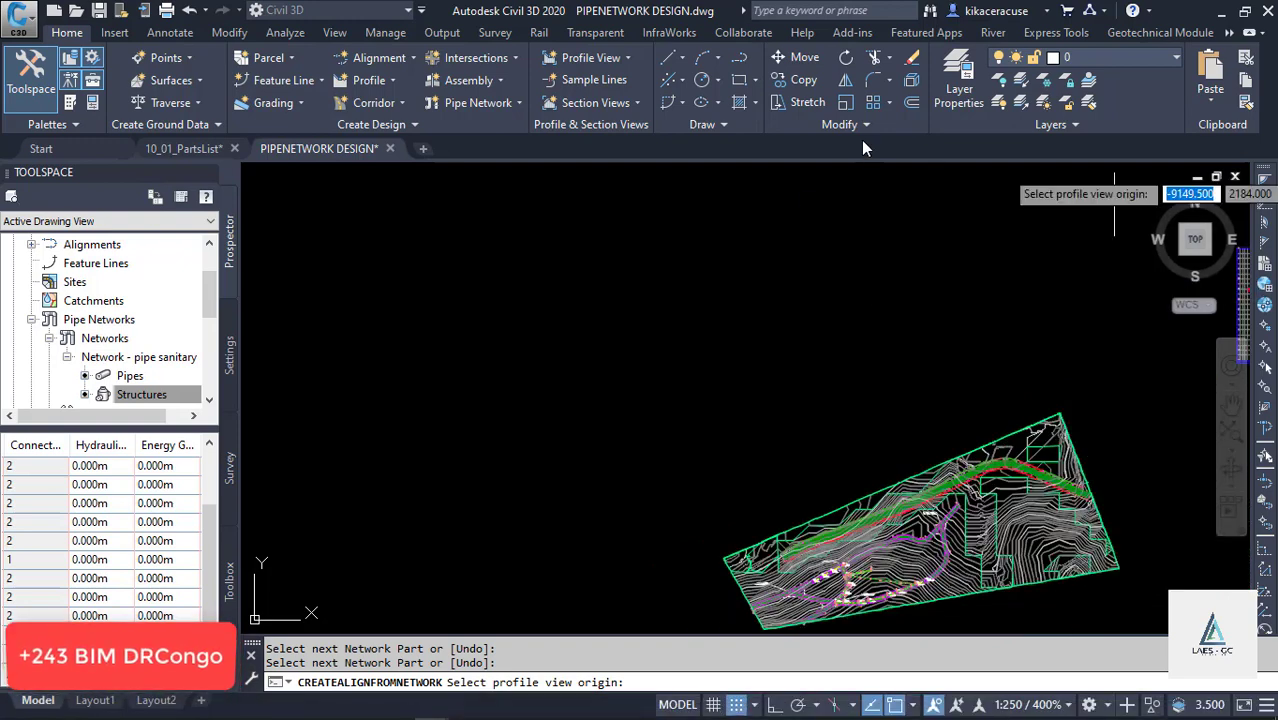
left_click(685, 379)
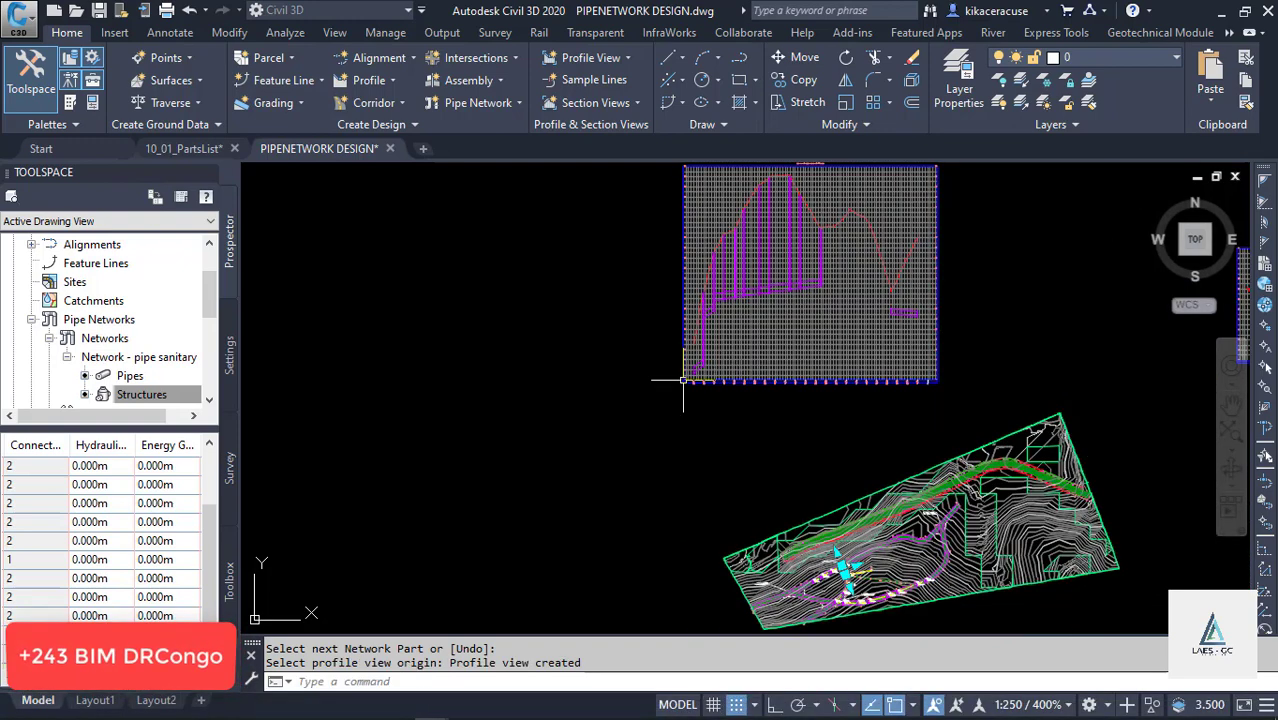
Examine the new profile view and the end of the alignment at the branch pipe's outer structure in plan
scroll(859, 259, "up", 2)
scroll(859, 259, "up", 2)
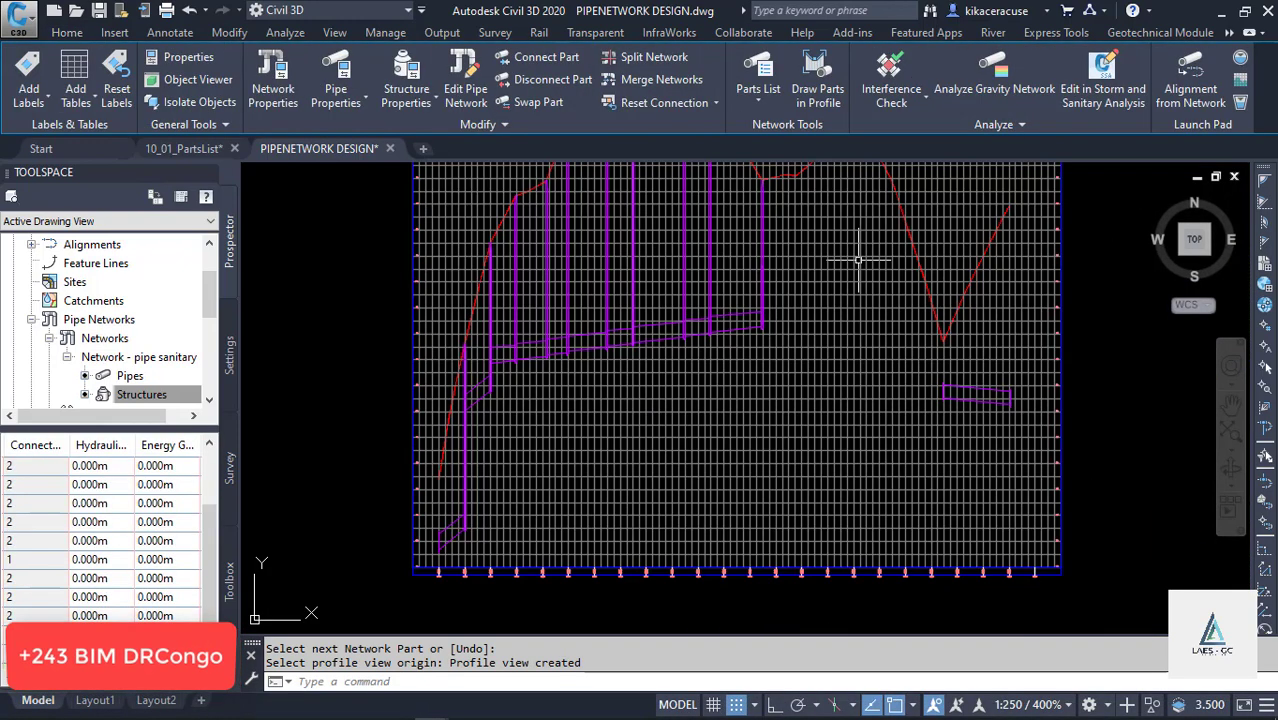
scroll(779, 345, "down", 2)
scroll(830, 360, "down", 3)
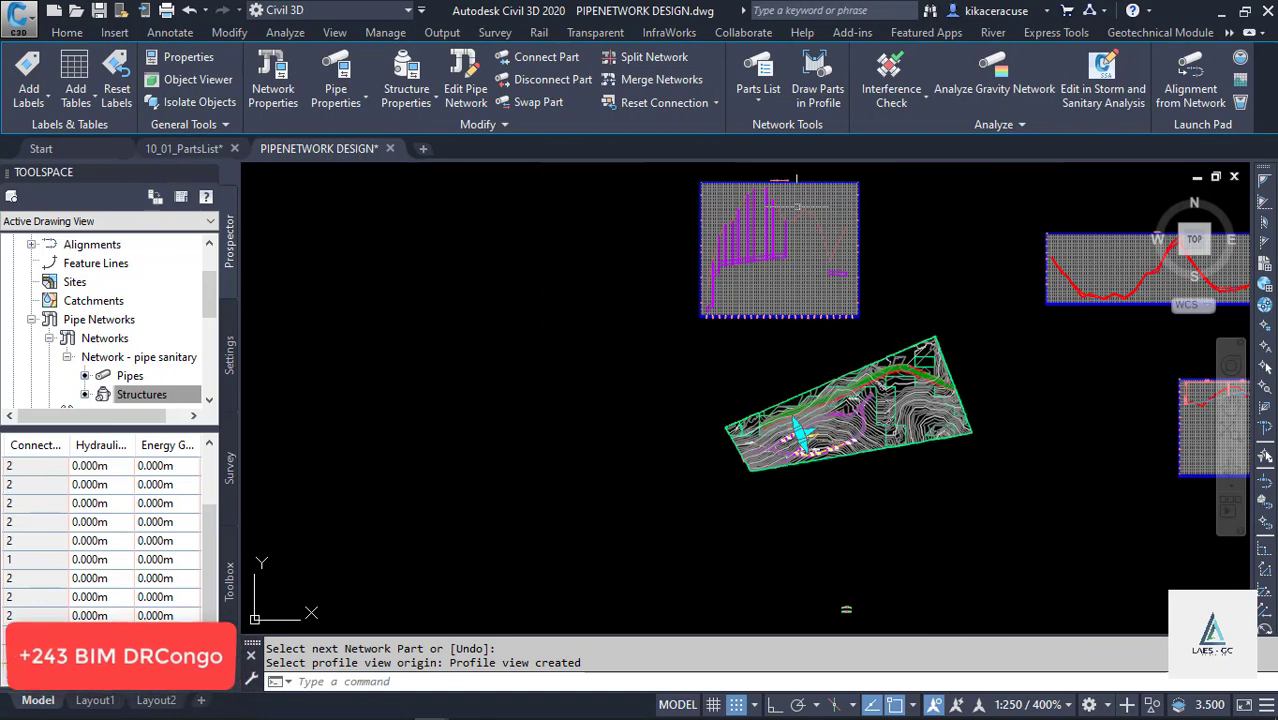
scroll(851, 427, "up", 2)
scroll(851, 427, "up", 3)
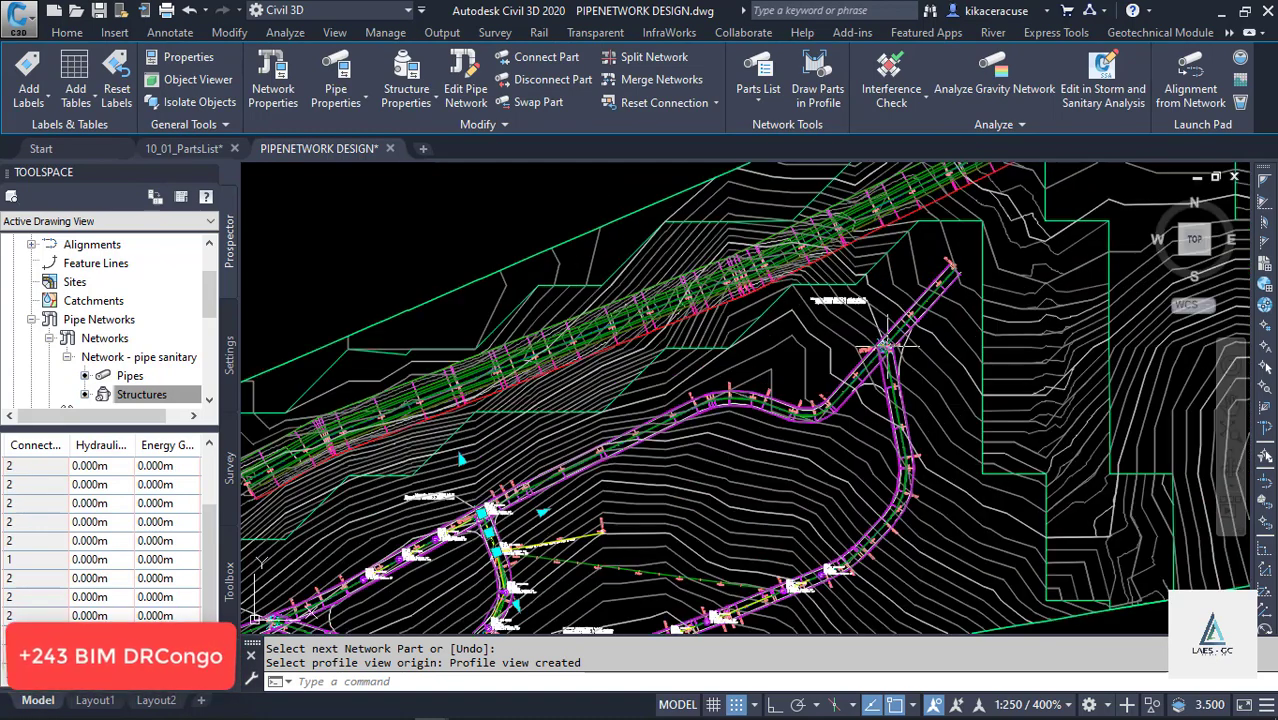
scroll(680, 490, "up", 5)
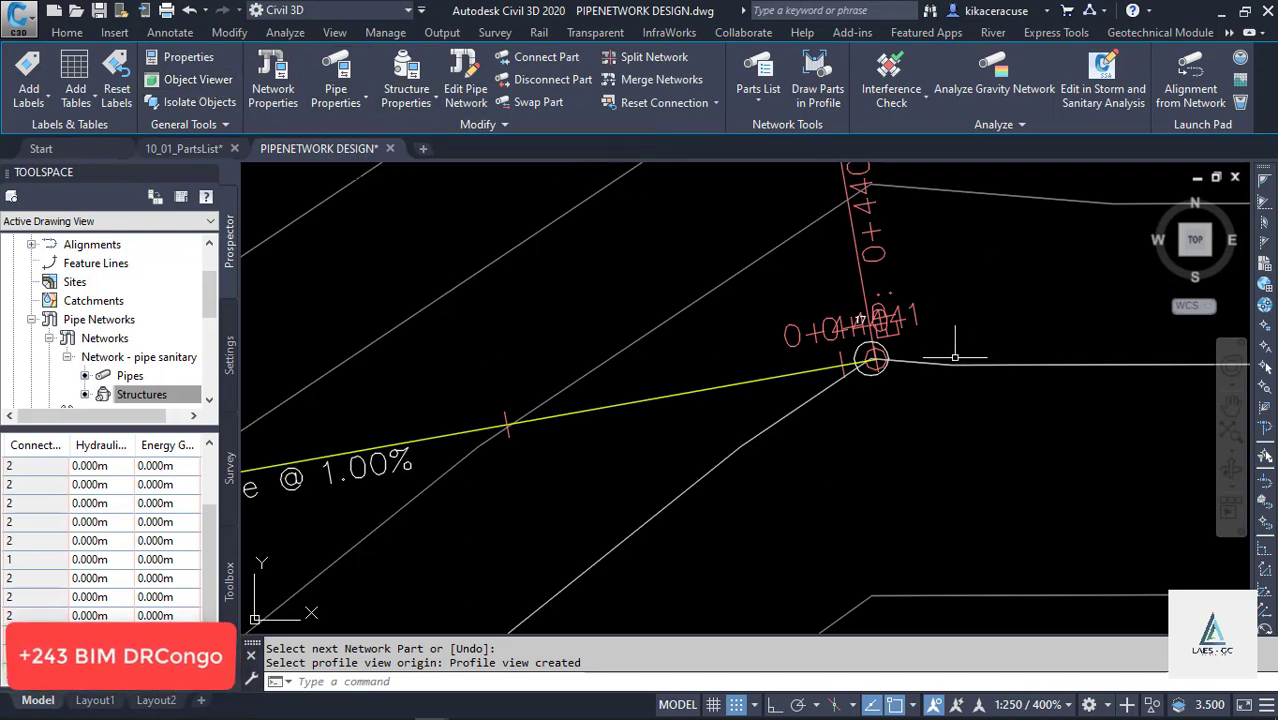
key("Return")
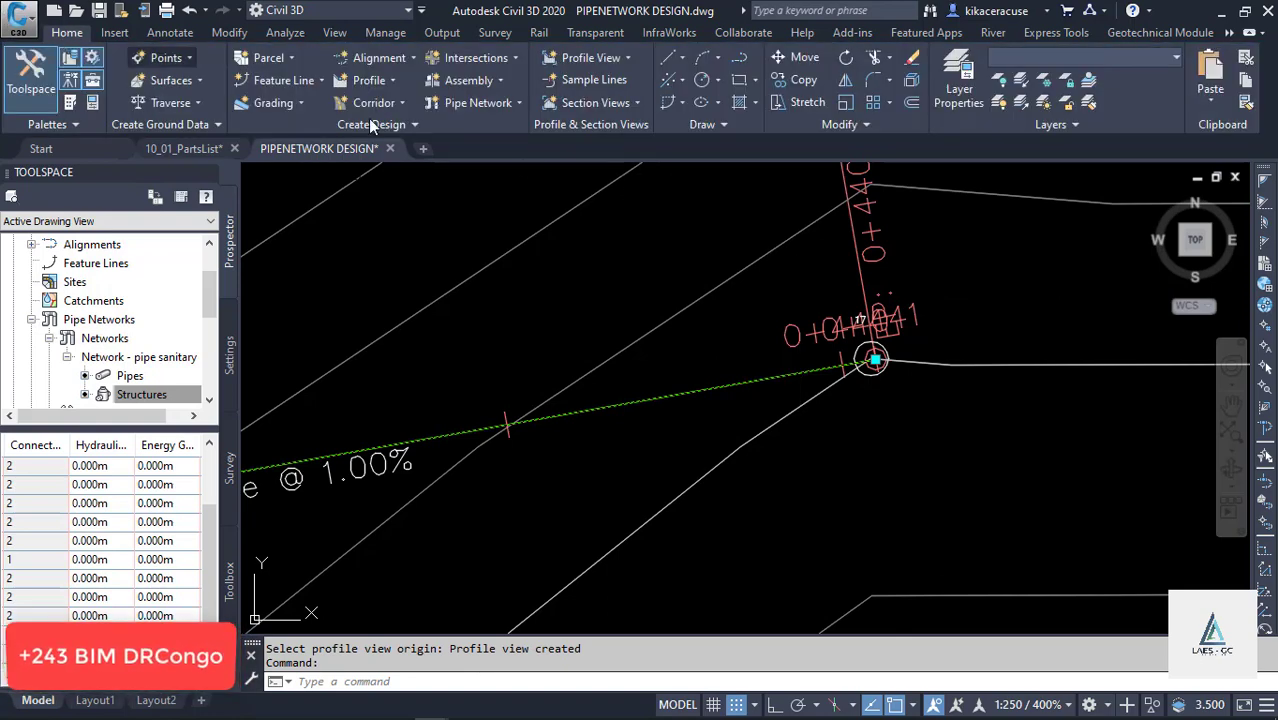
key("Escape")
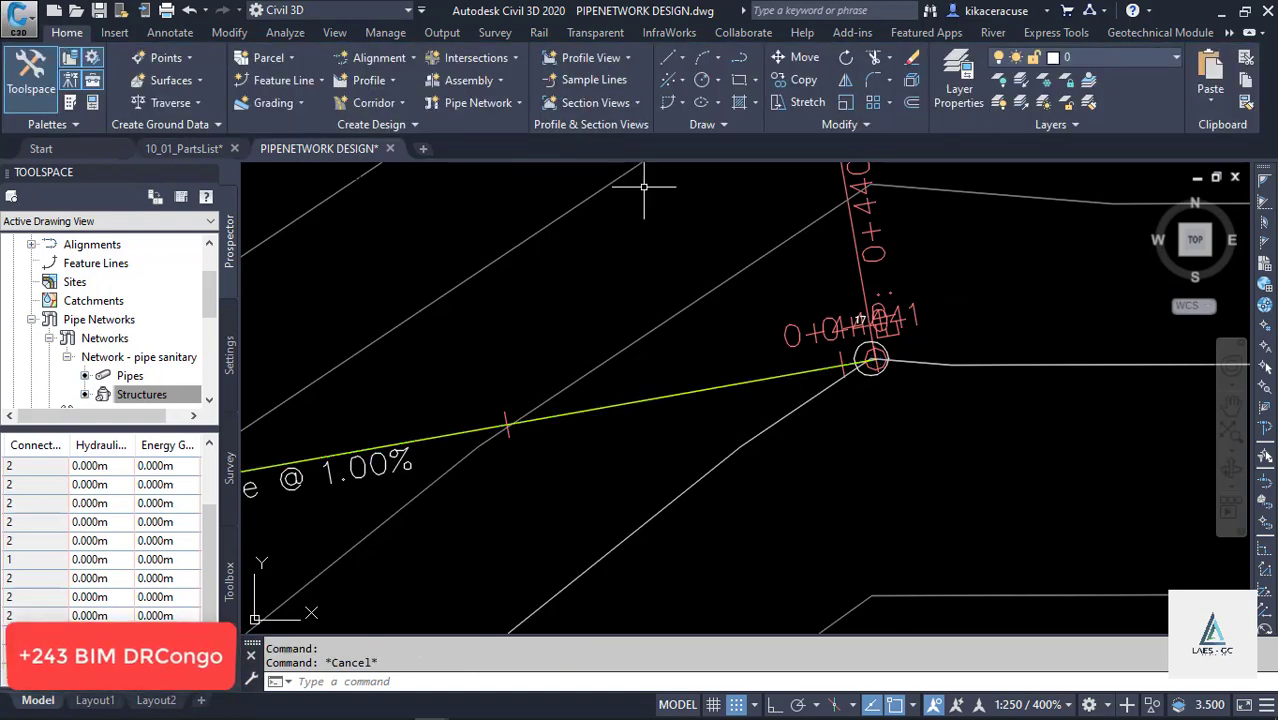
Trace the alignment in plan from the branch pipe's outer end across to manhole SSA-2
scroll(810, 485, "down", 4)
scroll(810, 485, "down", 2)
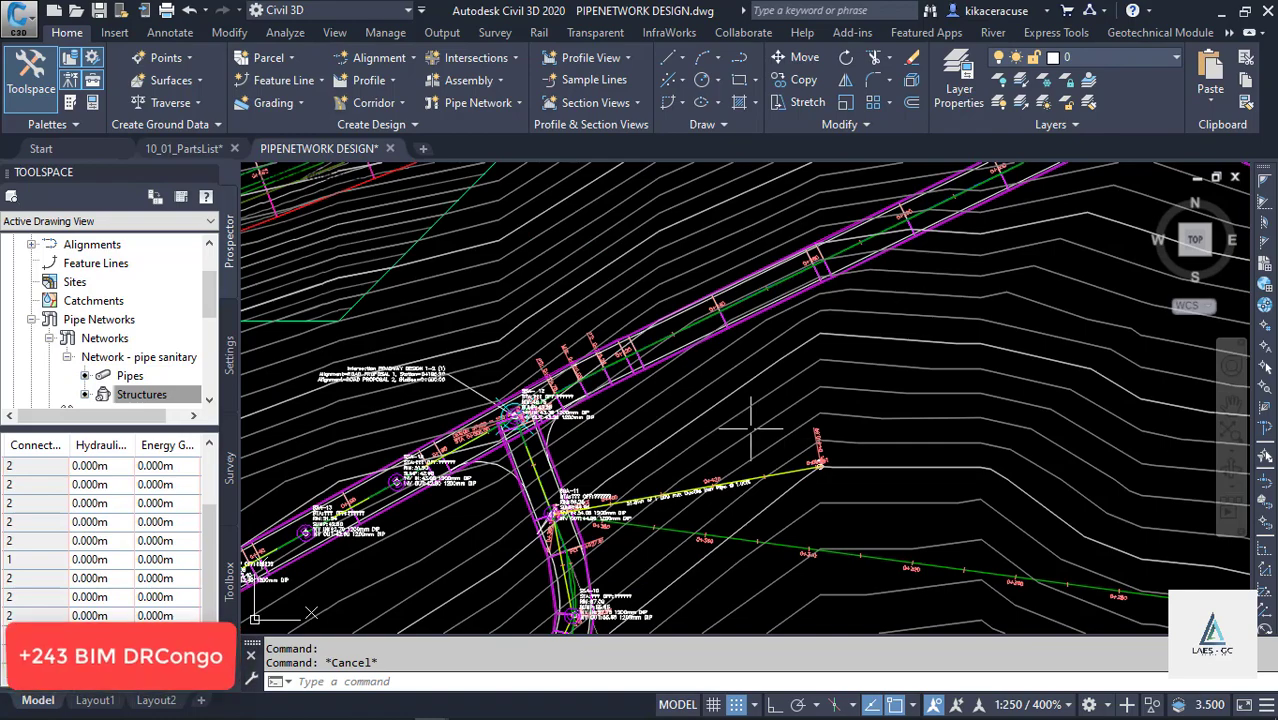
scroll(750, 428, "down", 3)
scroll(957, 521, "up", 3)
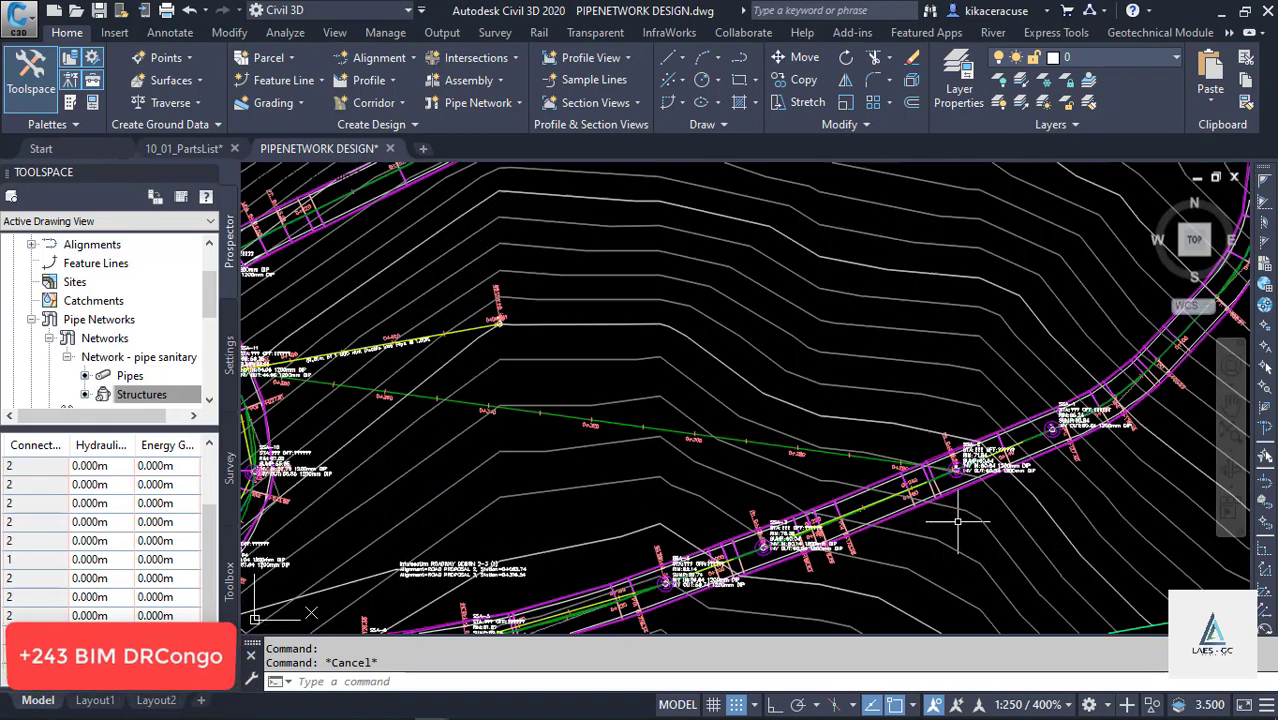
scroll(957, 521, "up", 2)
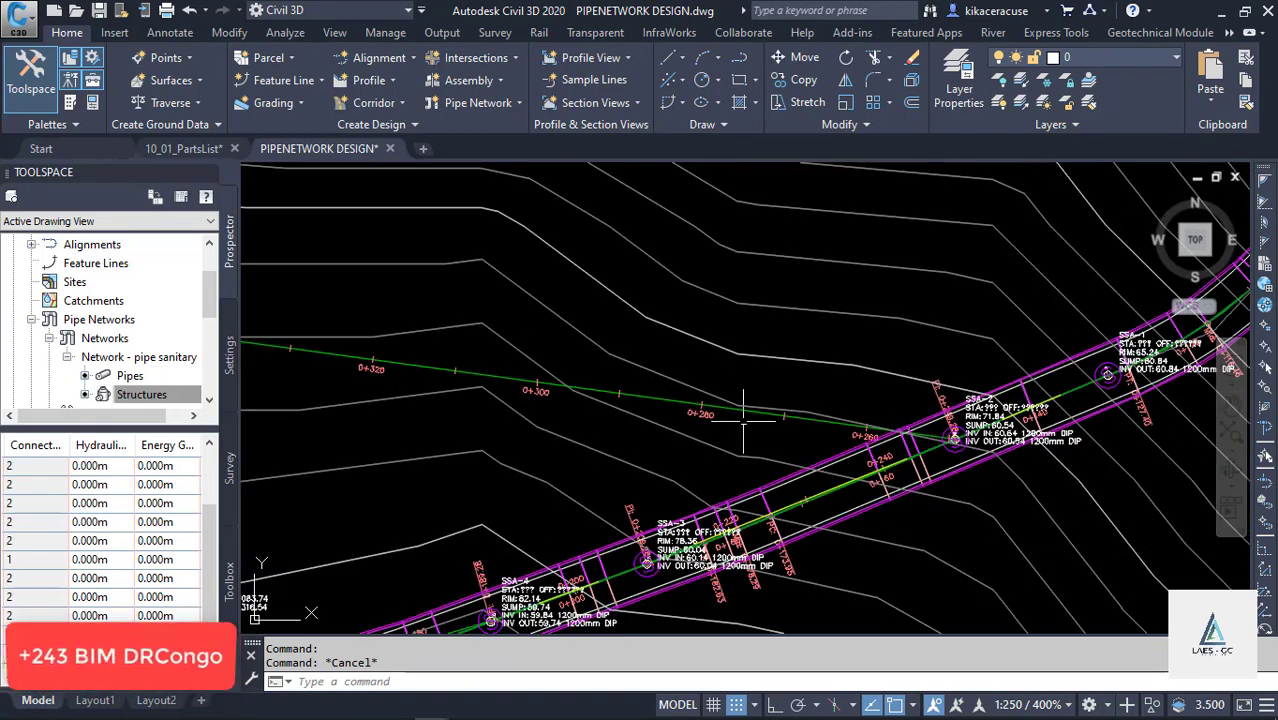
scroll(743, 420, "down", 3)
scroll(655, 420, "down", 5)
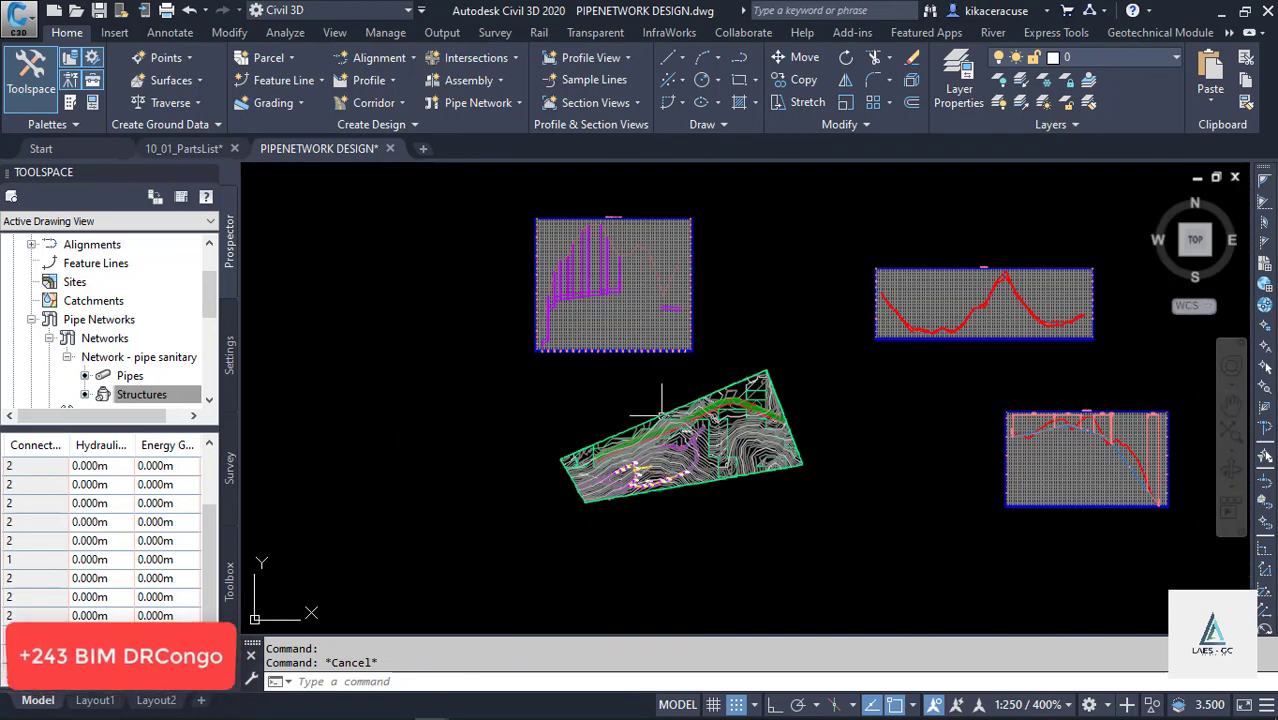
Examine the pipes and manholes along the new profile view, including the pipe runs at its beginning
scroll(545, 290, "up", 6)
scroll(650, 305, "up", 3)
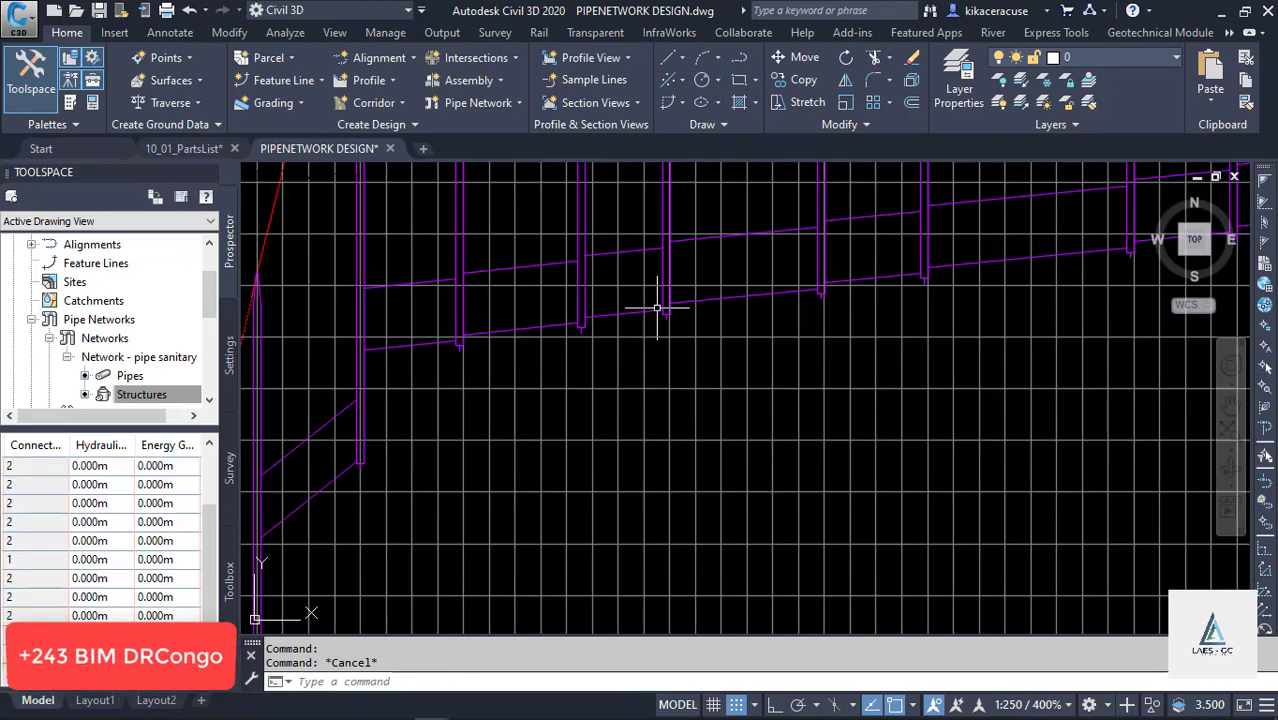
scroll(657, 308, "down", 3)
scroll(862, 203, "up", 2)
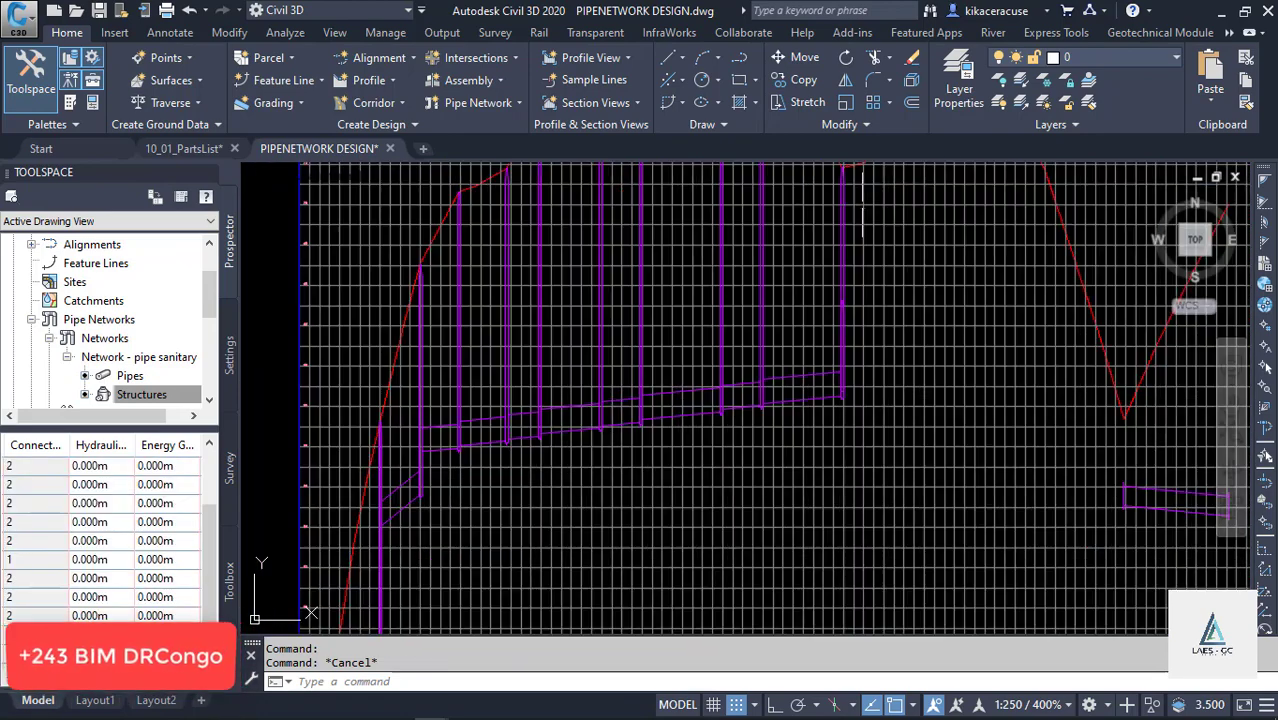
scroll(893, 257, "up", 2)
scroll(890, 210, "down", 4)
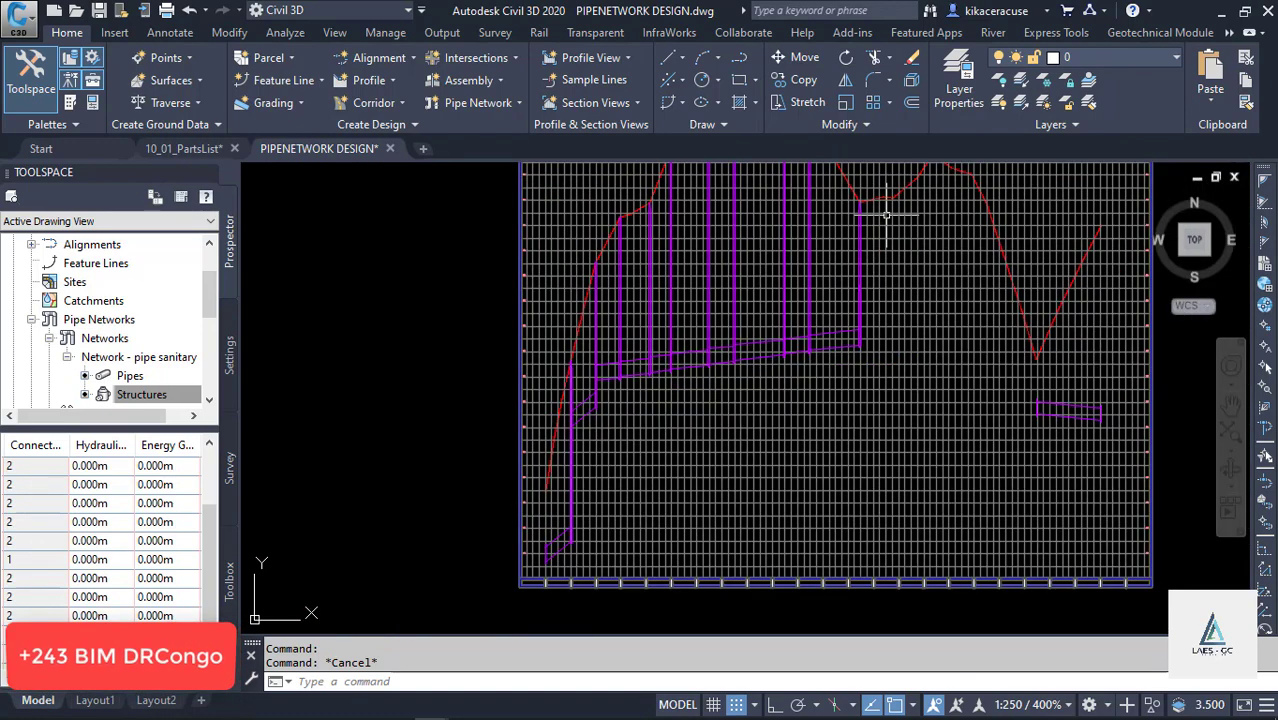
scroll(850, 203, "up", 4)
scroll(856, 222, "down", 4)
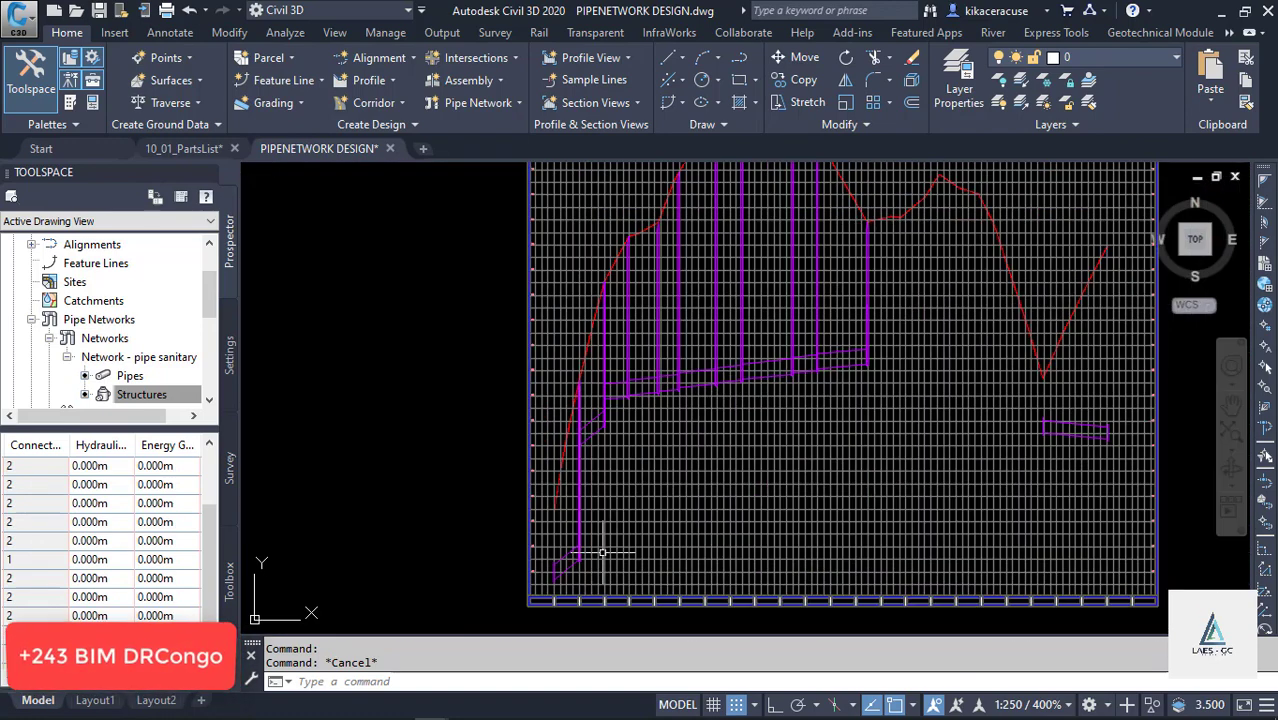
scroll(555, 548, "up", 3)
scroll(555, 548, "up", 2)
scroll(665, 348, "down", 4)
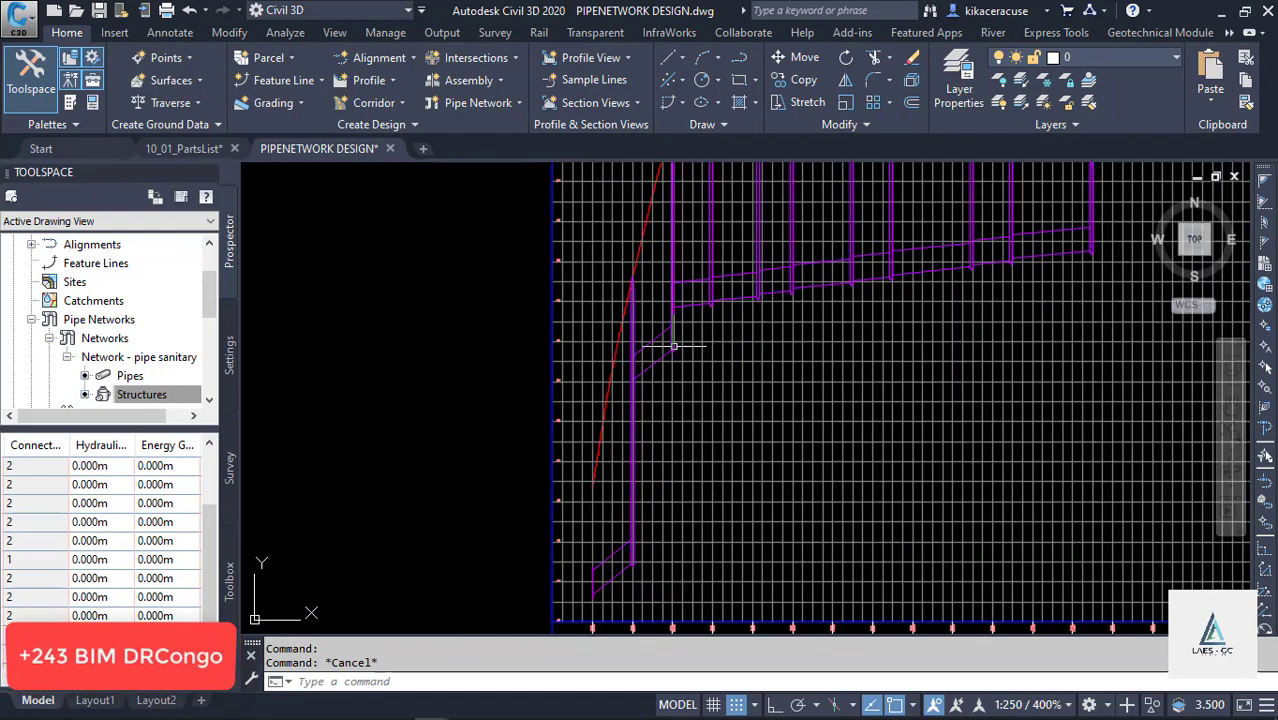
Compare the tops of the manholes with the existing ground line in the new profile view
scroll(619, 330, "up", 6)
scroll(617, 333, "down", 2)
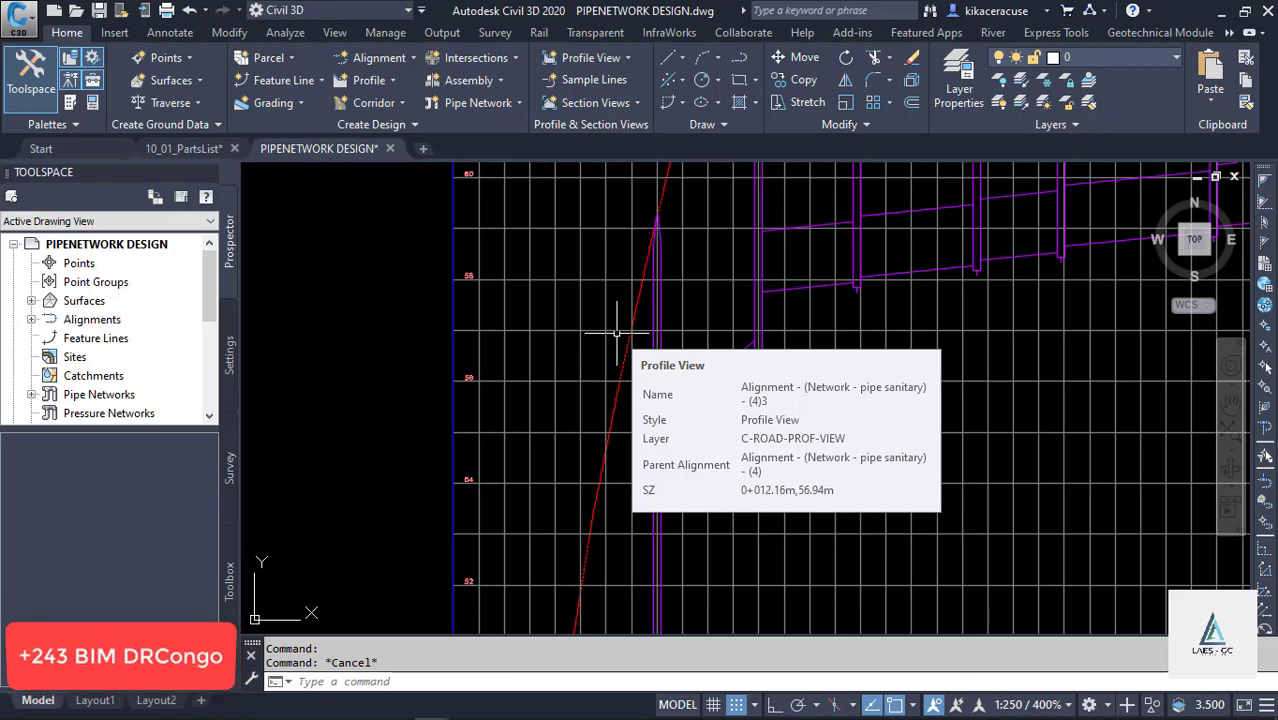
scroll(622, 357, "down", 6)
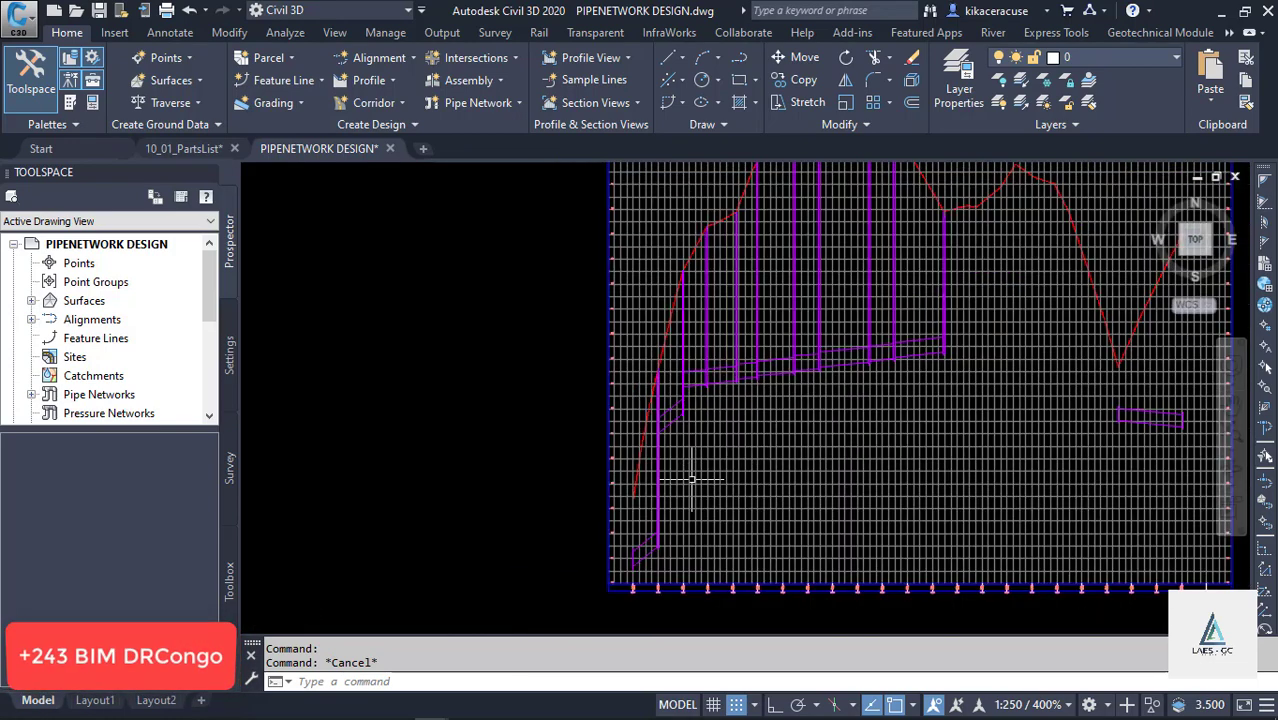
scroll(780, 259, "up", 5)
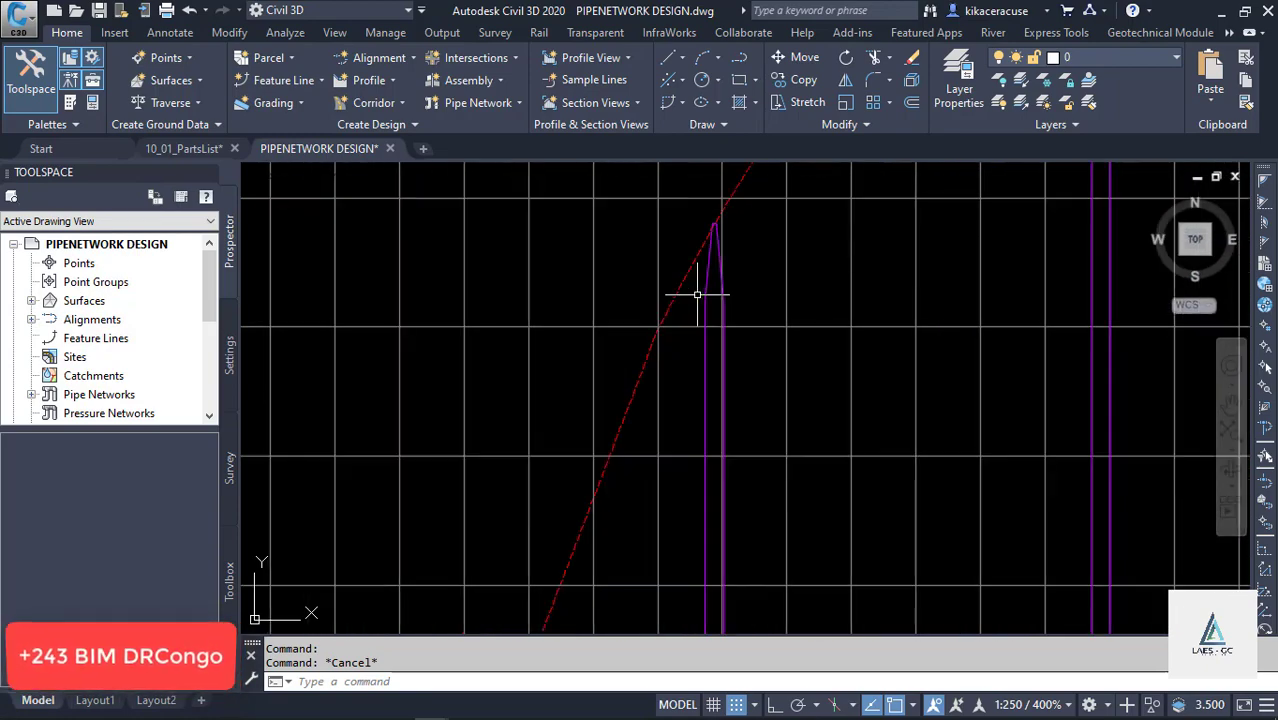
scroll(715, 288, "down", 5)
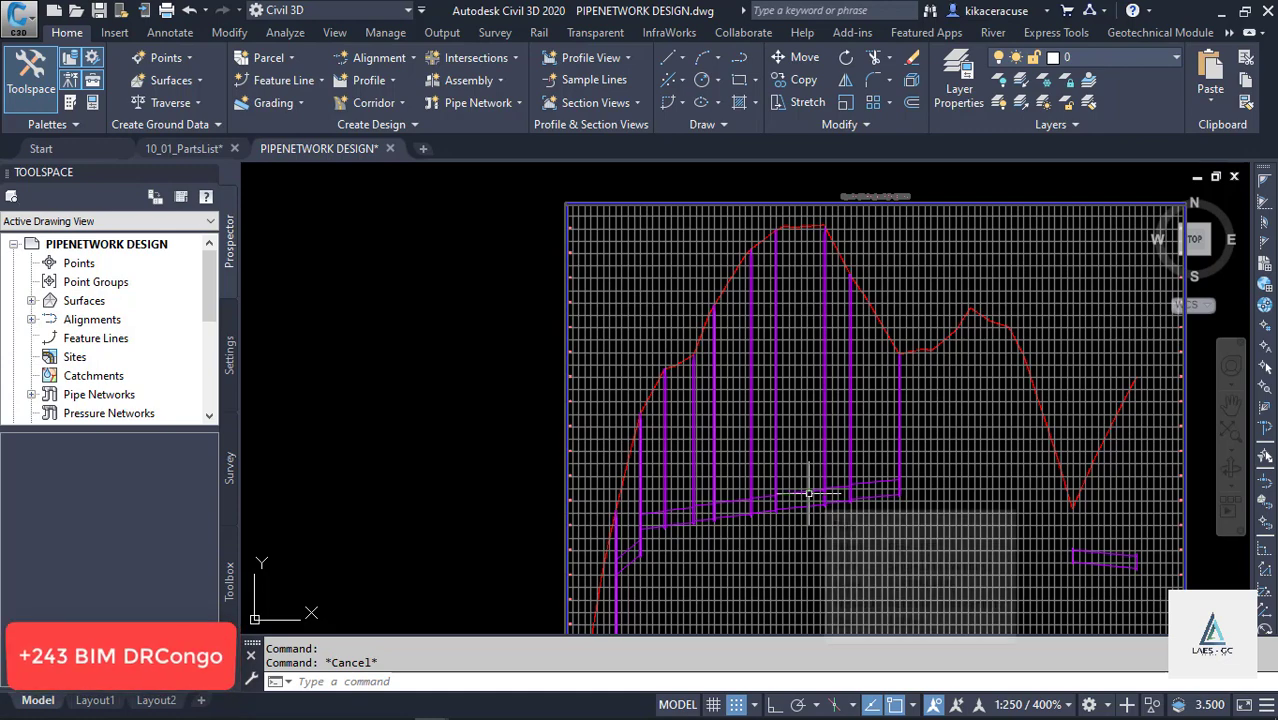
scroll(810, 488, "up", 5)
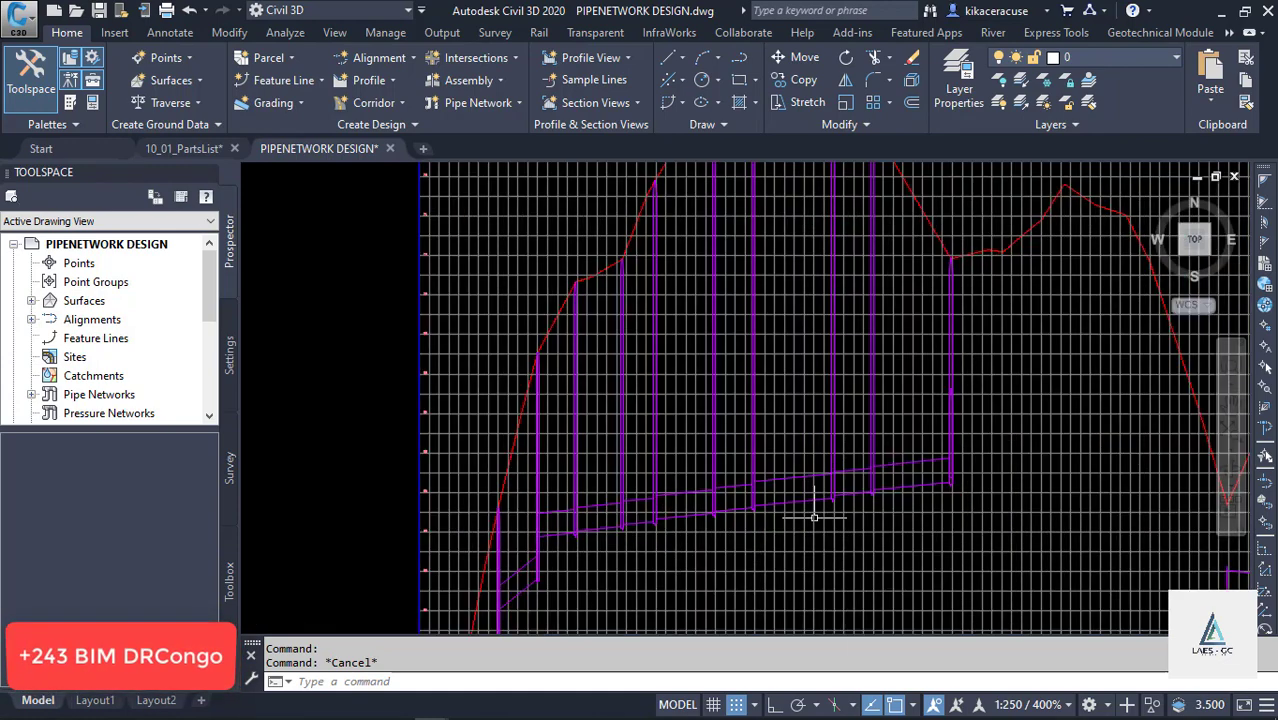
scroll(825, 452, "down", 5)
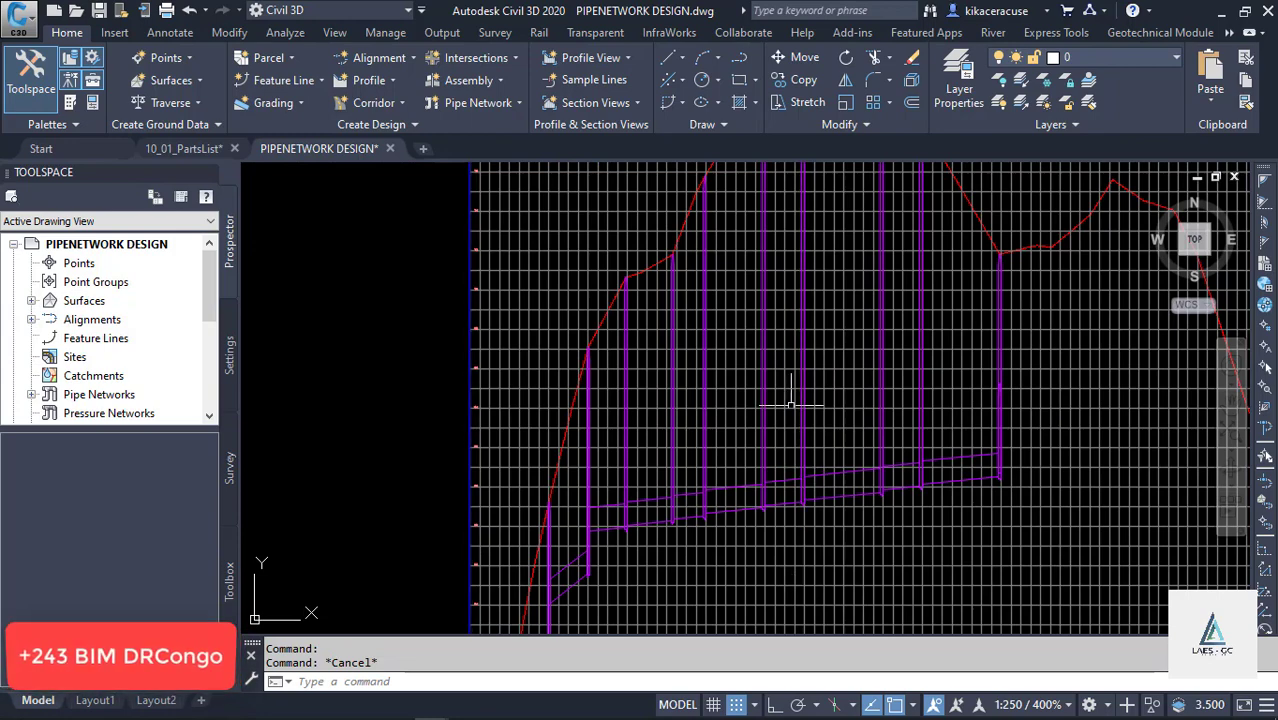
Review the full profile view, checking the low pipe runs at its beginning and the ground line around the last manhole of the continuous run
scroll(776, 391, "up", 3)
scroll(827, 365, "down", 8)
scroll(815, 378, "up", 4)
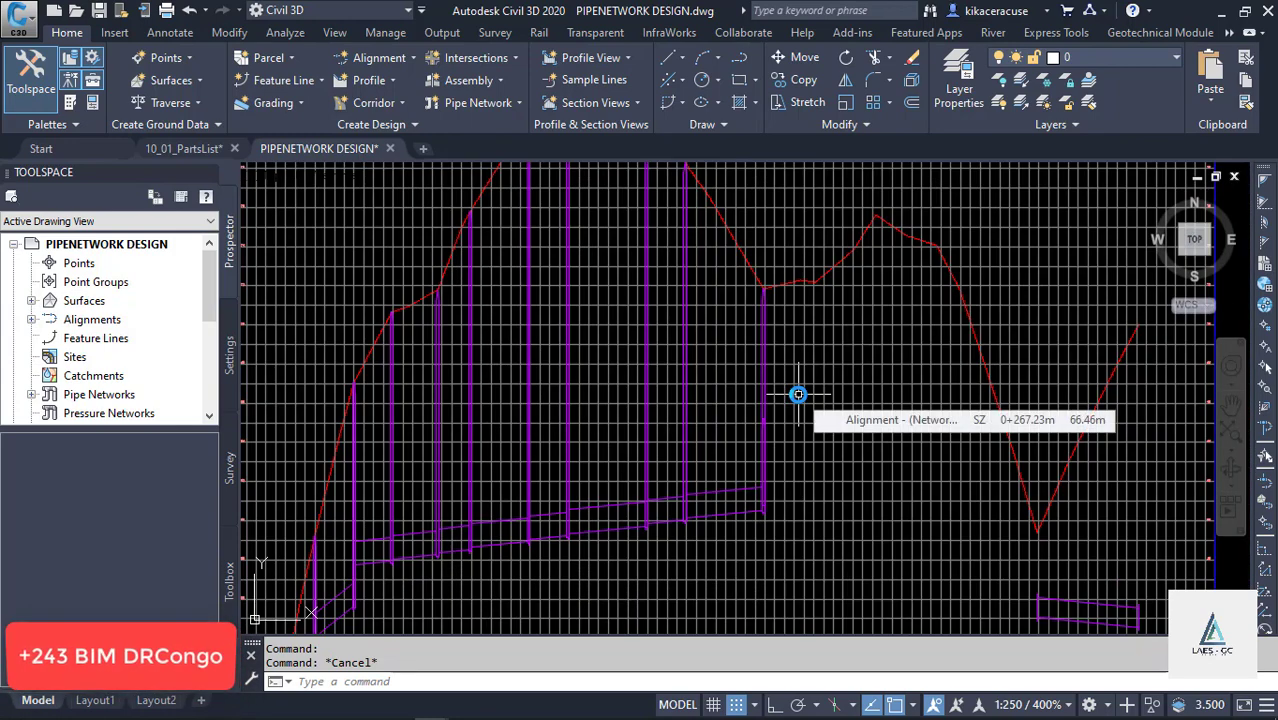
scroll(800, 393, "down", 5)
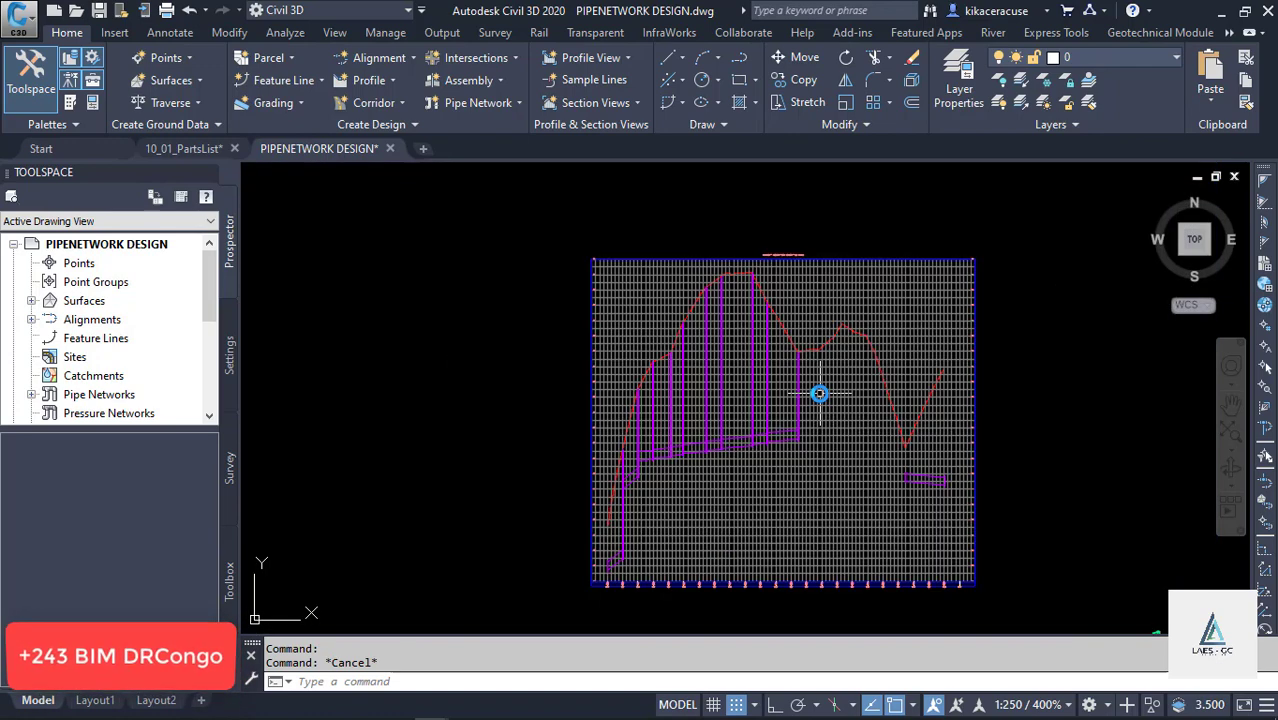
scroll(627, 488, "up", 7)
scroll(589, 497, "down", 3)
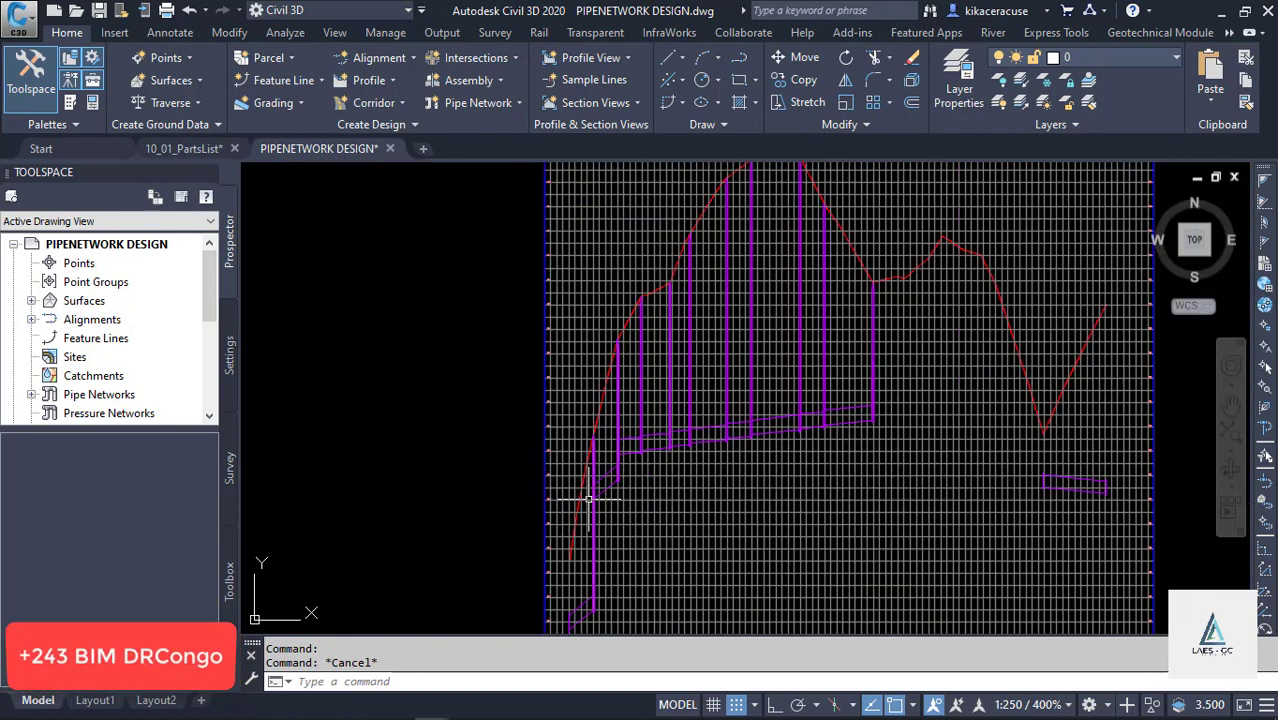
scroll(580, 569, "up", 3)
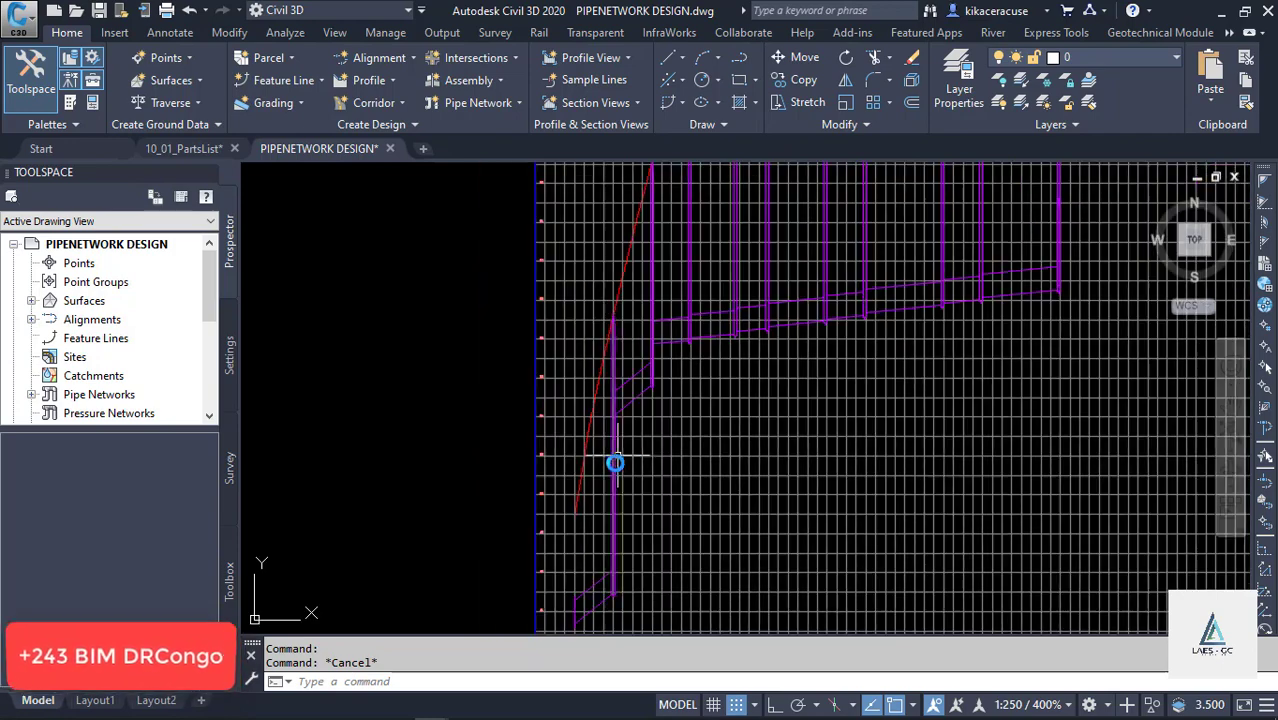
scroll(645, 450, "down", 3)
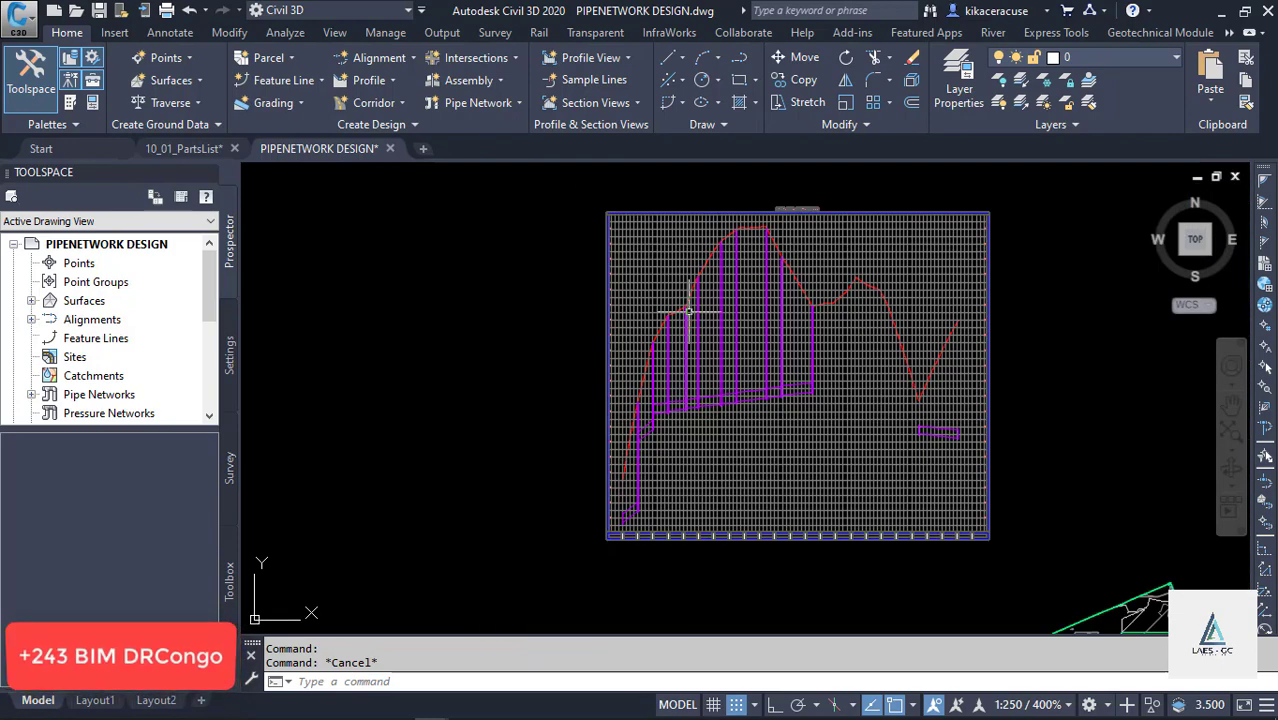
scroll(689, 313, "up", 5)
scroll(724, 259, "down", 3)
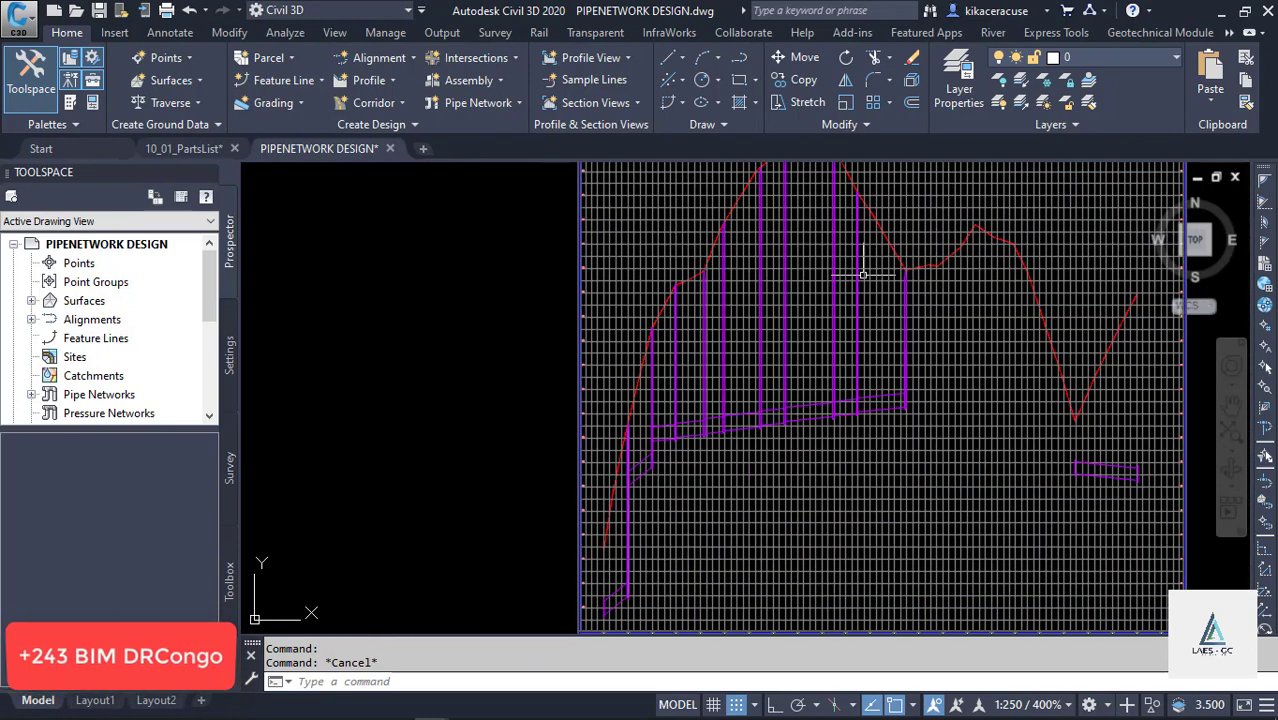
scroll(930, 217, "up", 5)
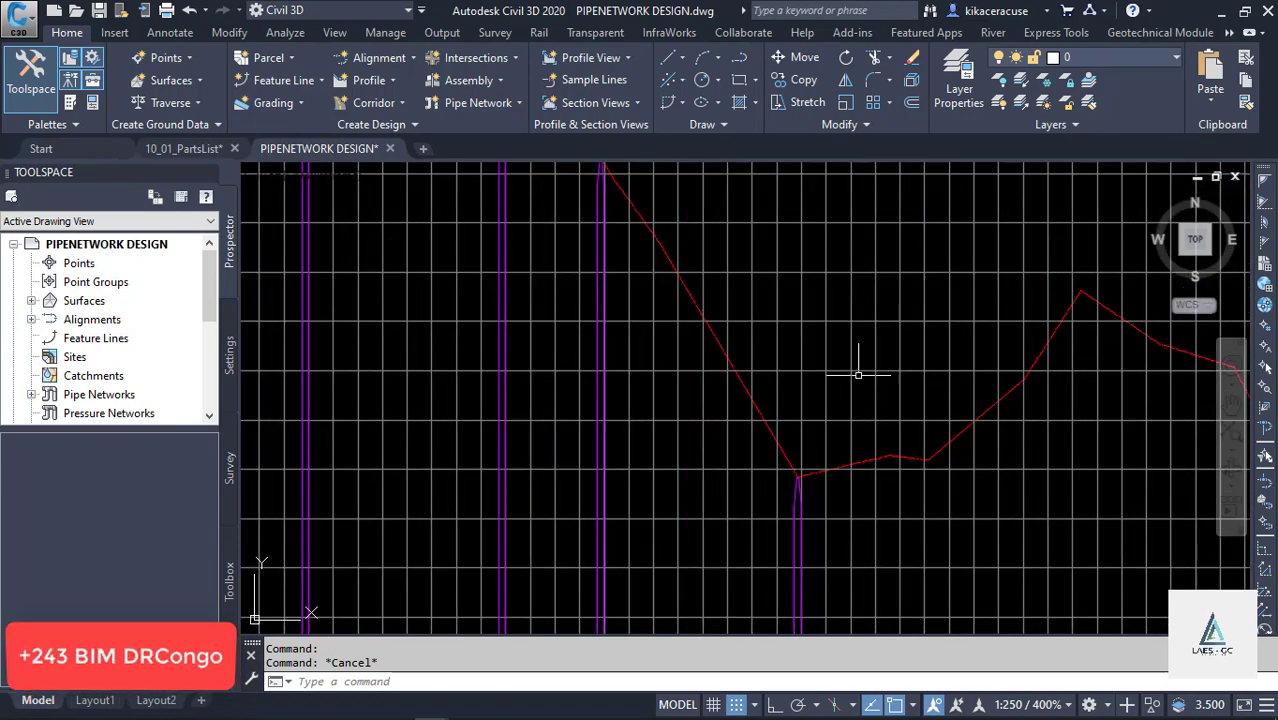